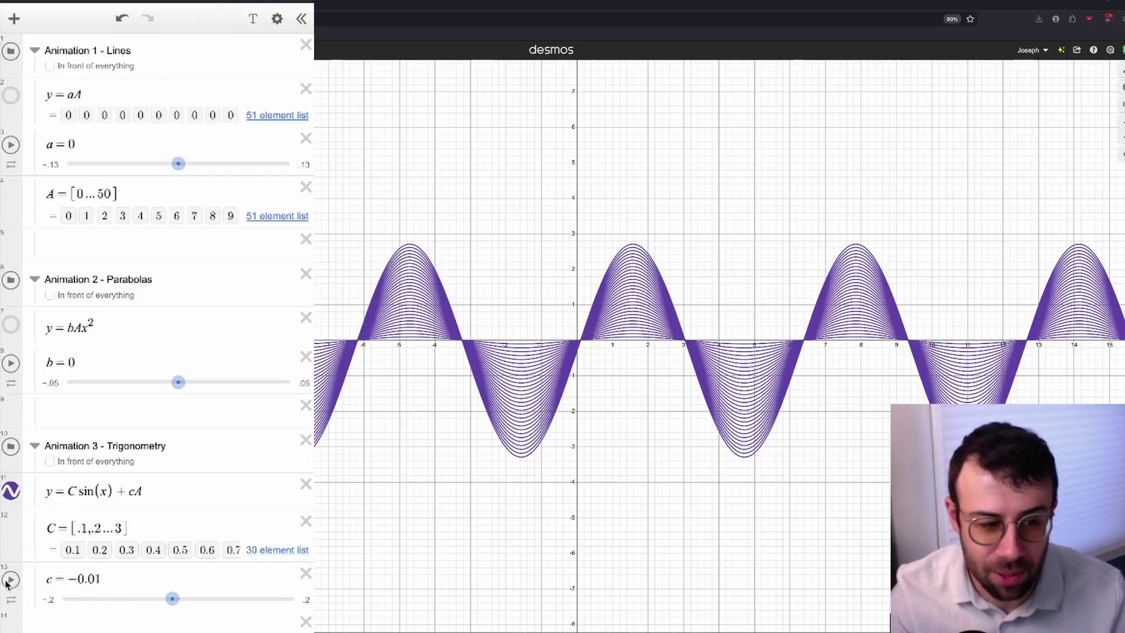
# Run and pause the c slider's animation of the sine family, and hide the curves y = C sin(x) + cA
pyautogui.click(11, 581)
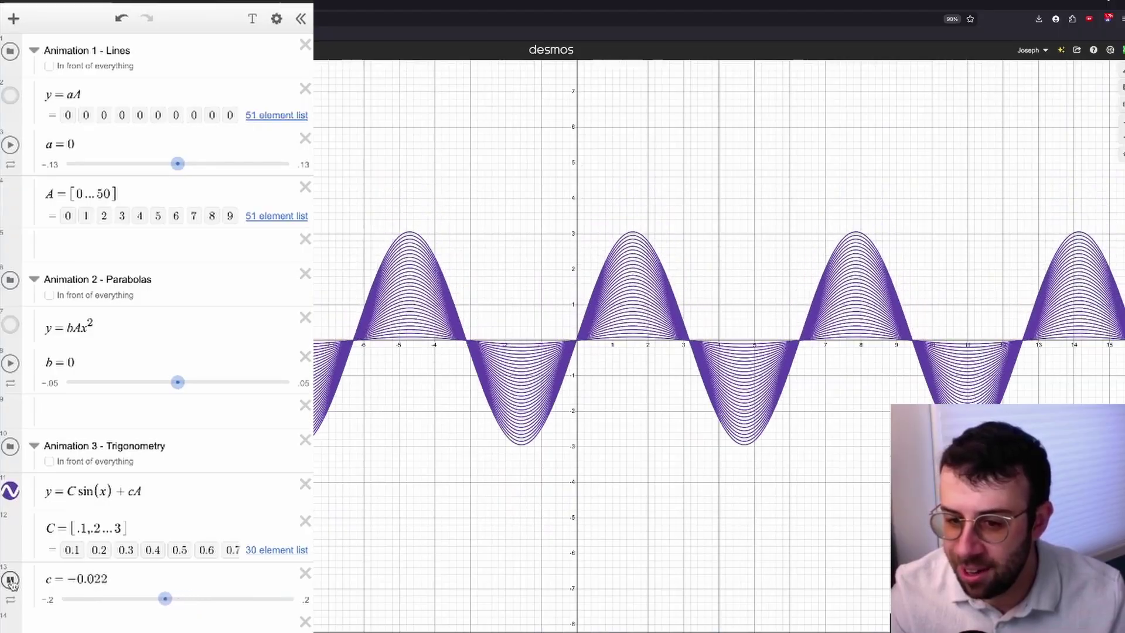
pyautogui.click(12, 581)
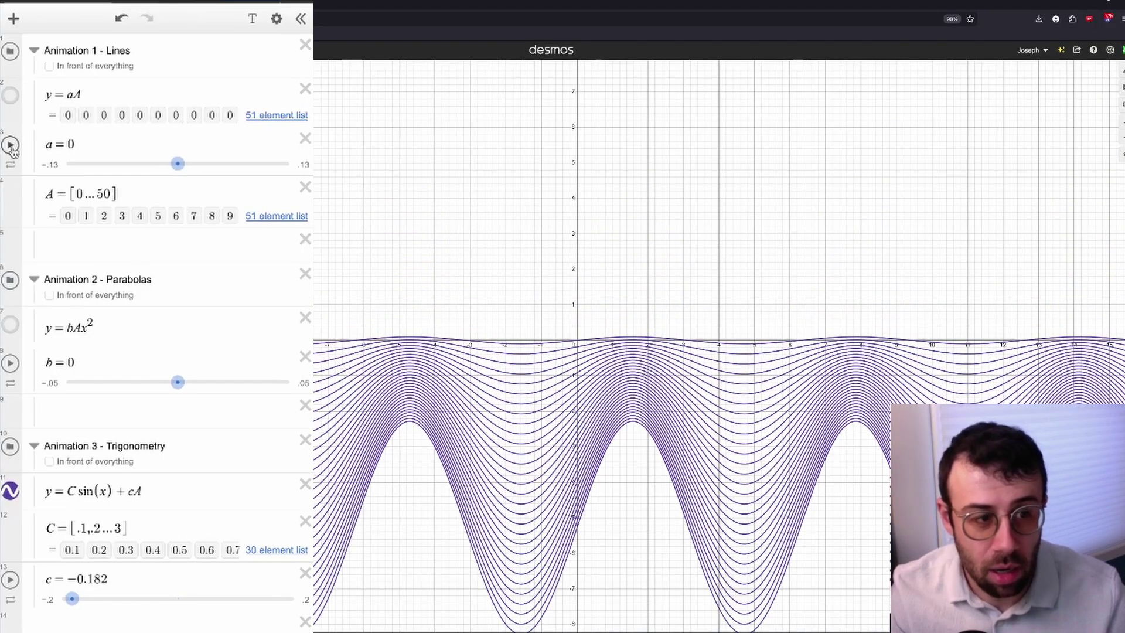
pyautogui.click(10, 491)
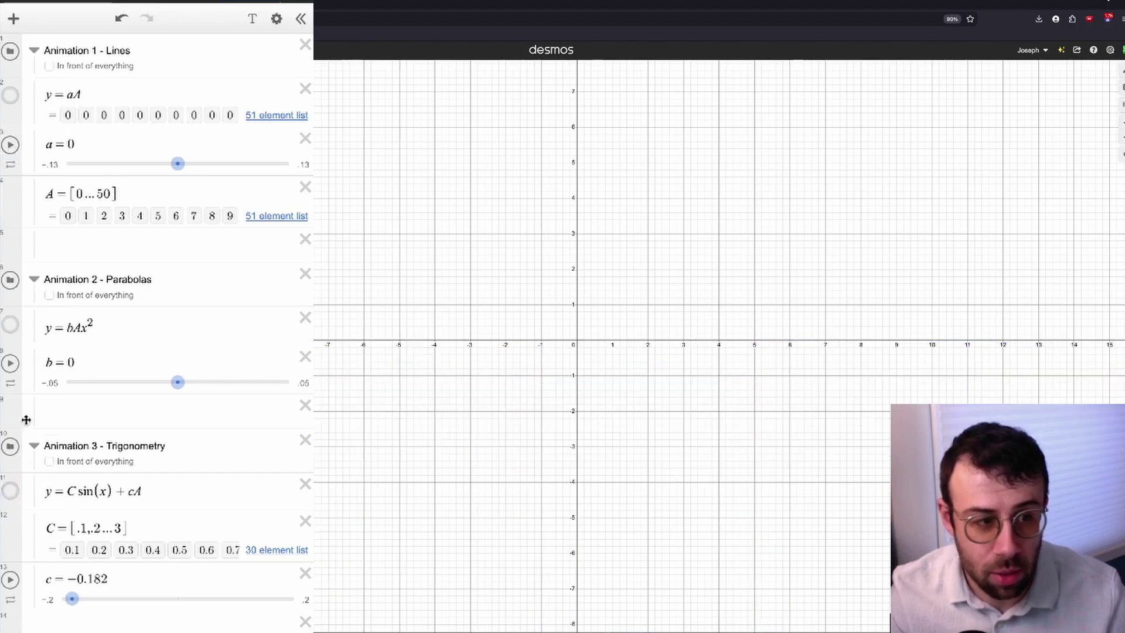
# Show the line family y = aA, run and pause its a slider, and hide the lines again
pyautogui.click(11, 96)
pyautogui.click(10, 145)
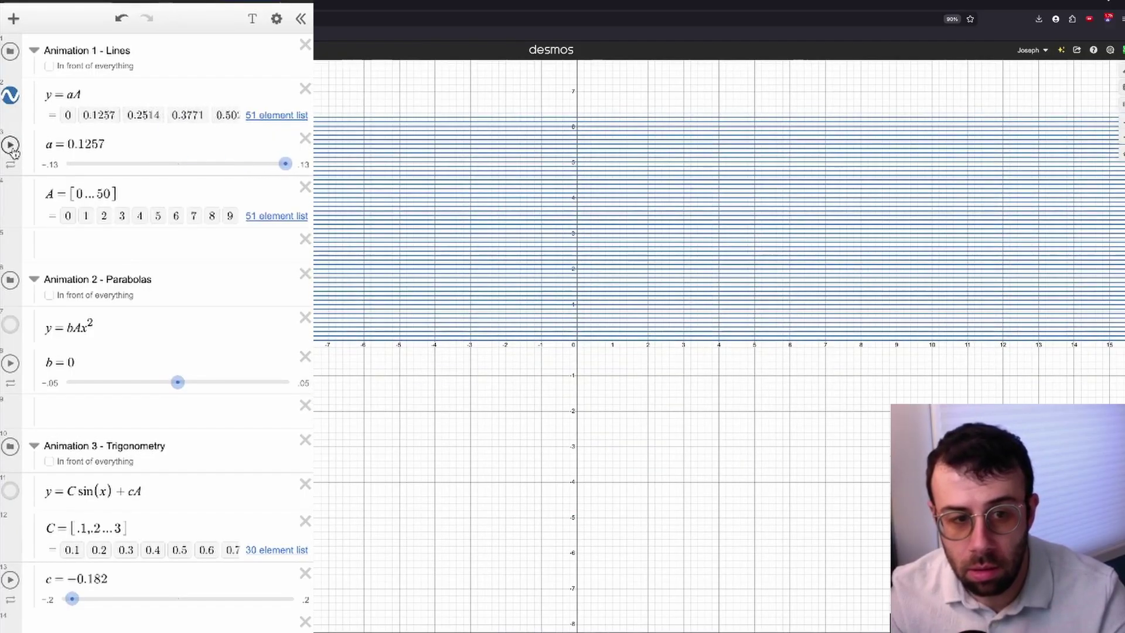
pyautogui.click(10, 145)
pyautogui.click(10, 96)
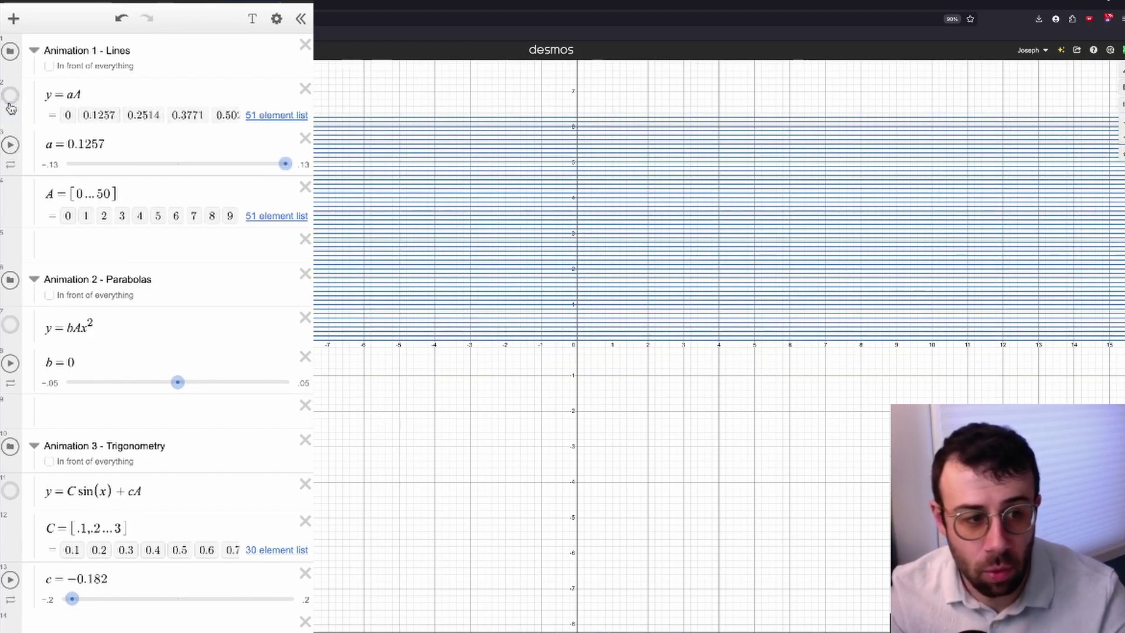
# Show the parabola family y = bAx² and run its b slider briefly before pausing it
pyautogui.click(11, 326)
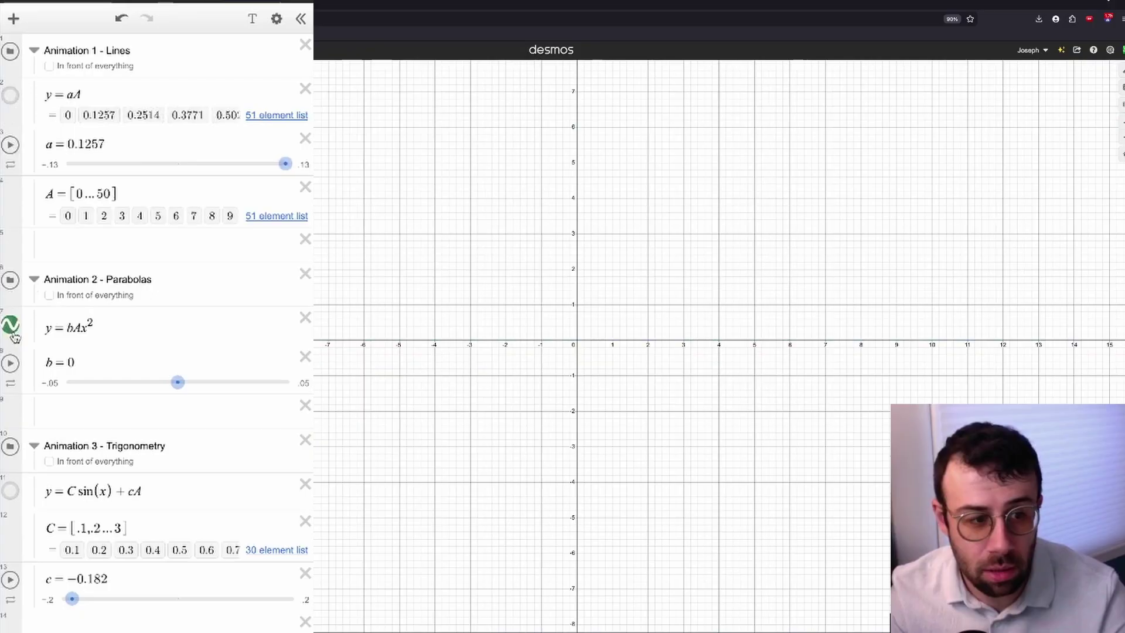
pyautogui.click(11, 364)
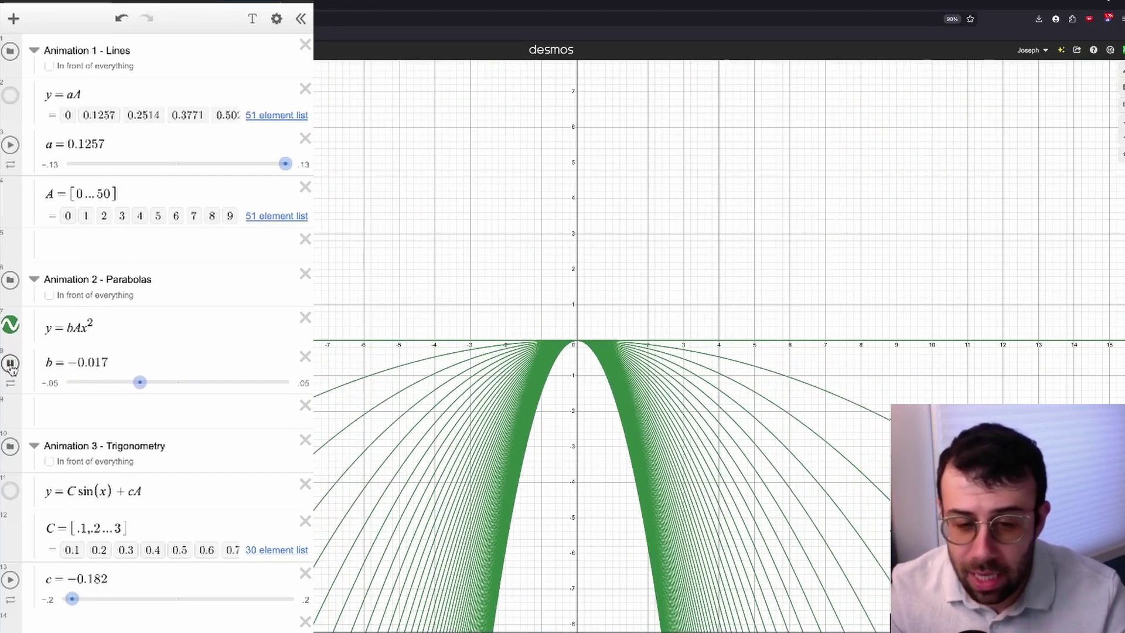
pyautogui.click(11, 363)
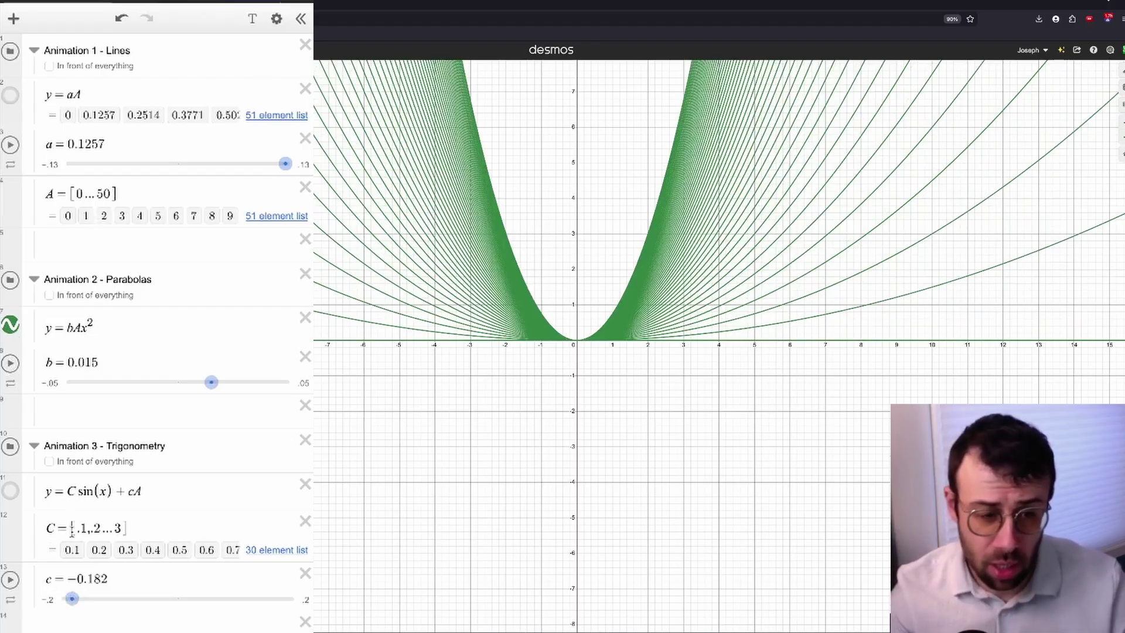
# Add a new expression above the Animation 1 - Lines folder and define it as t = 0
pyautogui.click(12, 21)
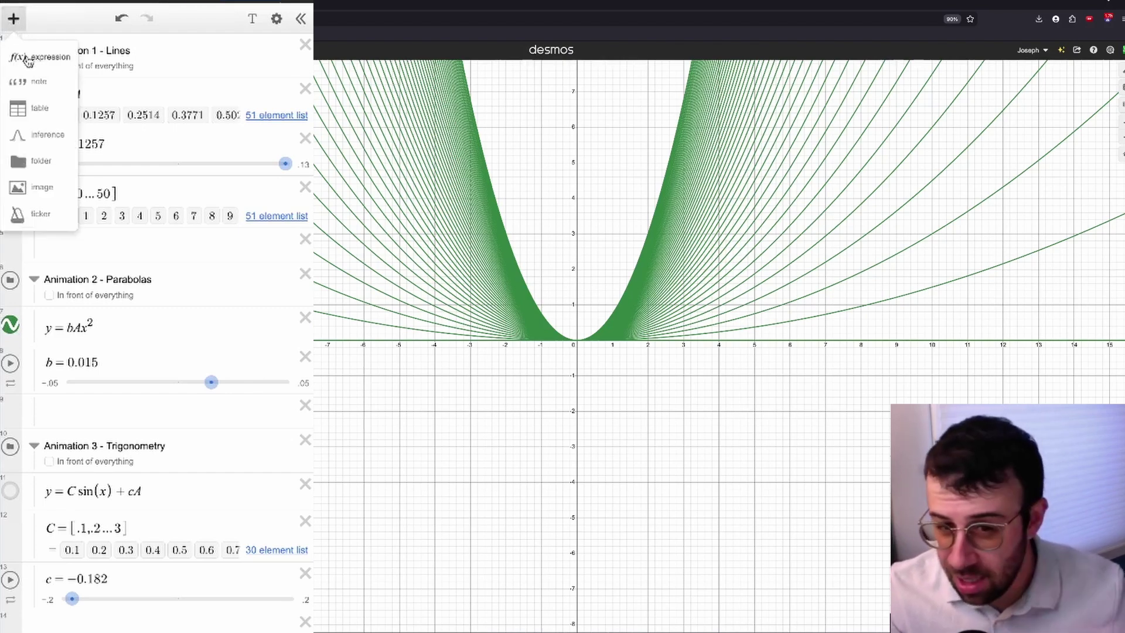
pyautogui.click(28, 63)
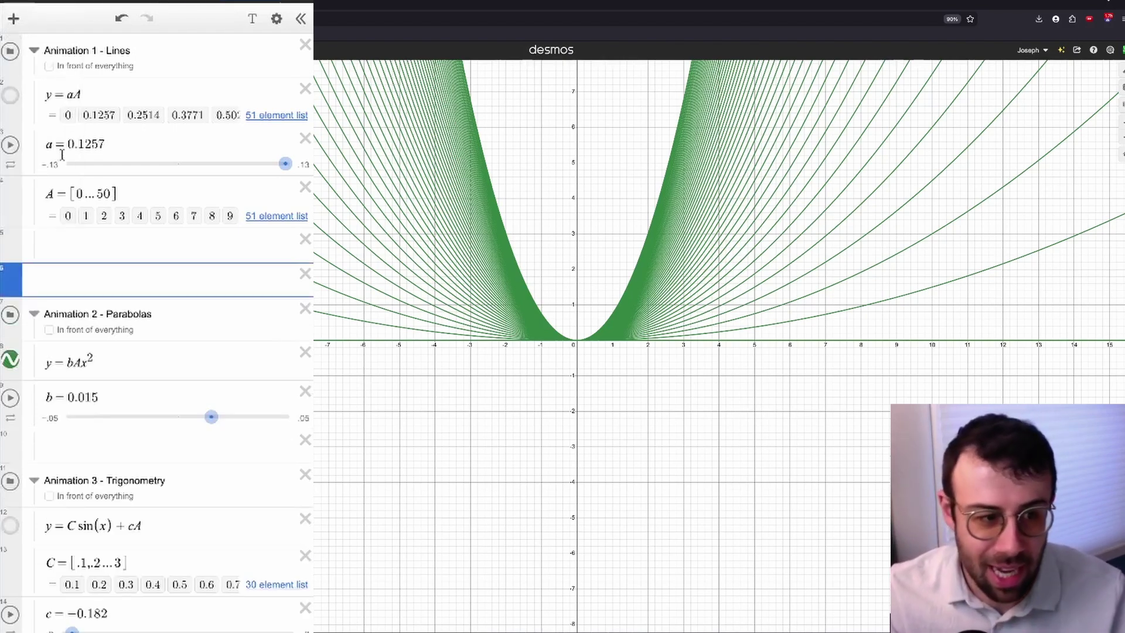
pyautogui.moveTo(9, 287); pyautogui.dragTo(8, 56)
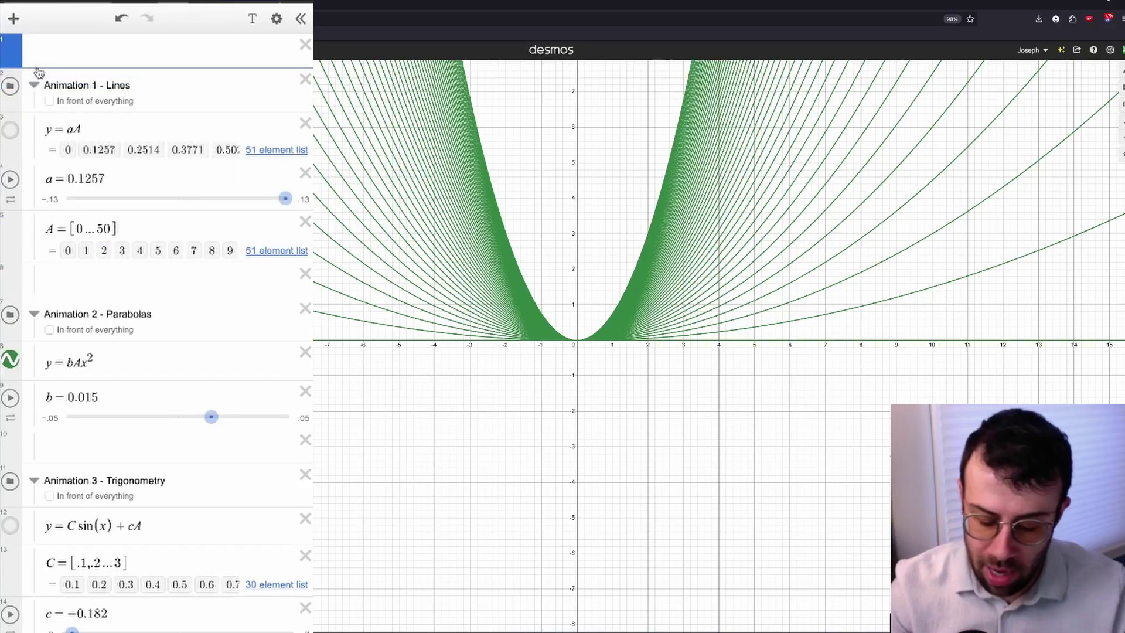
pyautogui.write('=0')
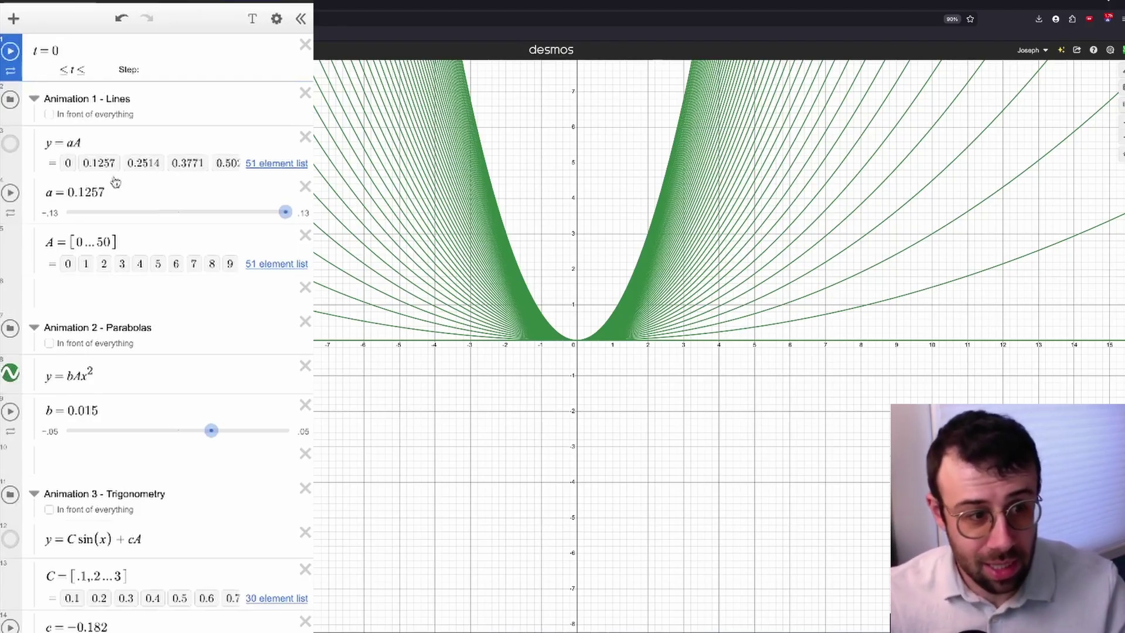
# Try to drive the lines animation from t by redefining a as a = t
pyautogui.click(16, 192)
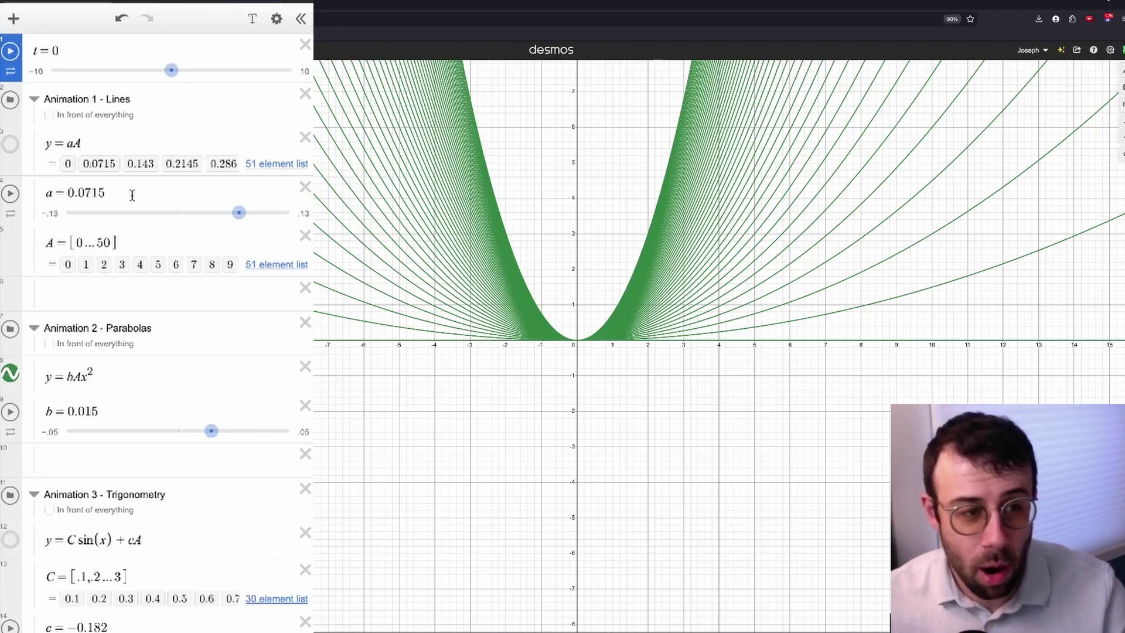
pyautogui.moveTo(132, 195); pyautogui.dragTo(80, 196)
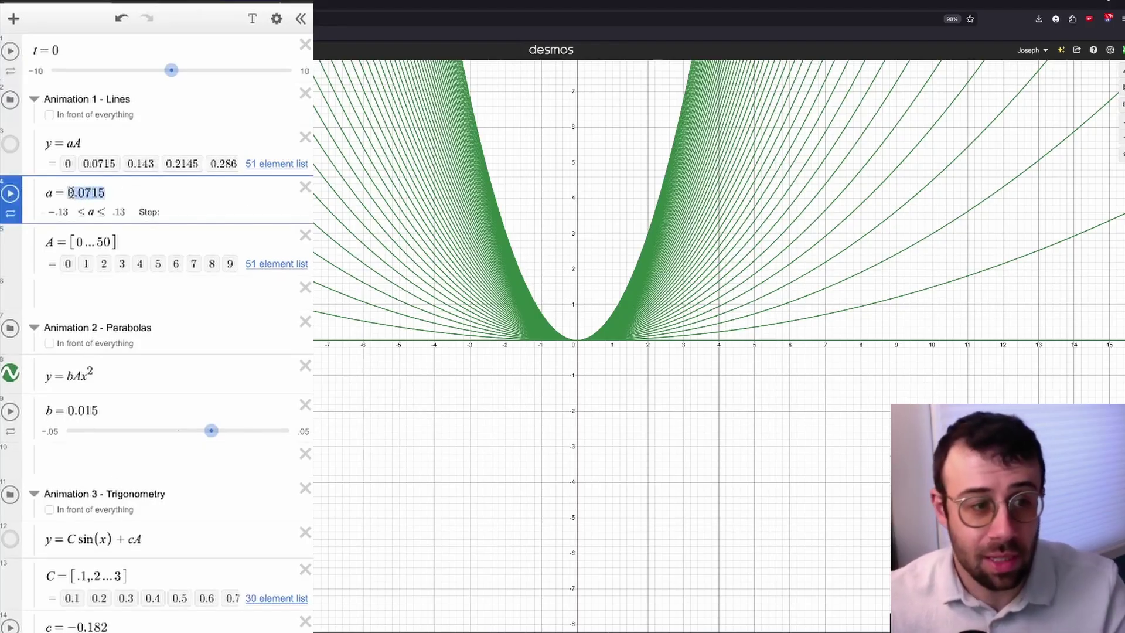
pyautogui.write('t')
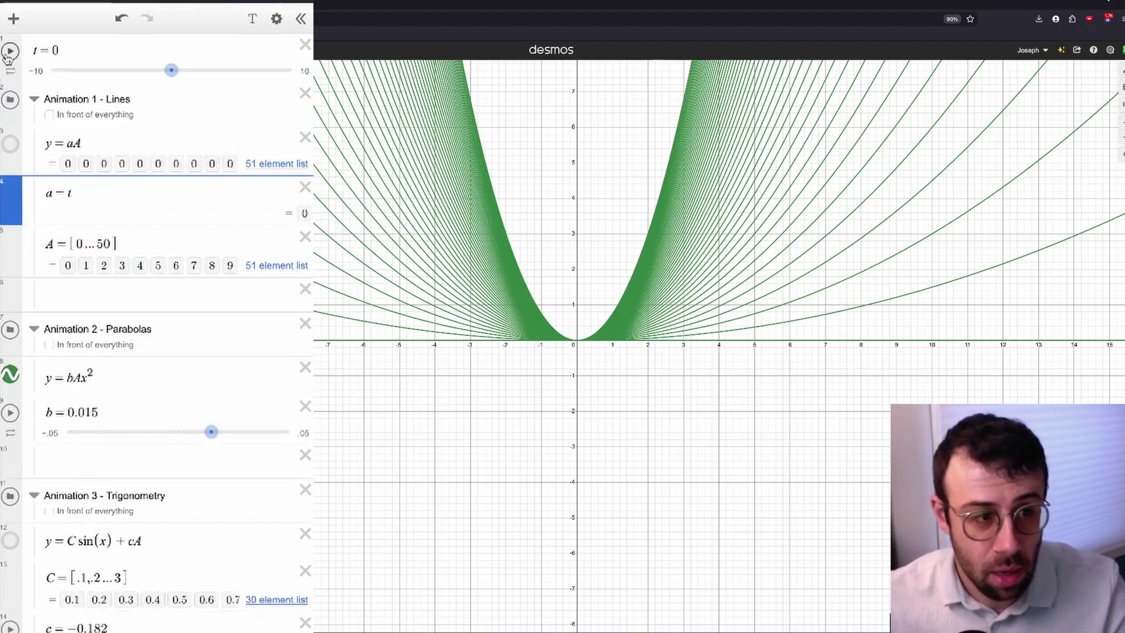
# Hide the parabolas, show the lines y = aA, and run and pause the t slider to test the link
pyautogui.click(10, 51)
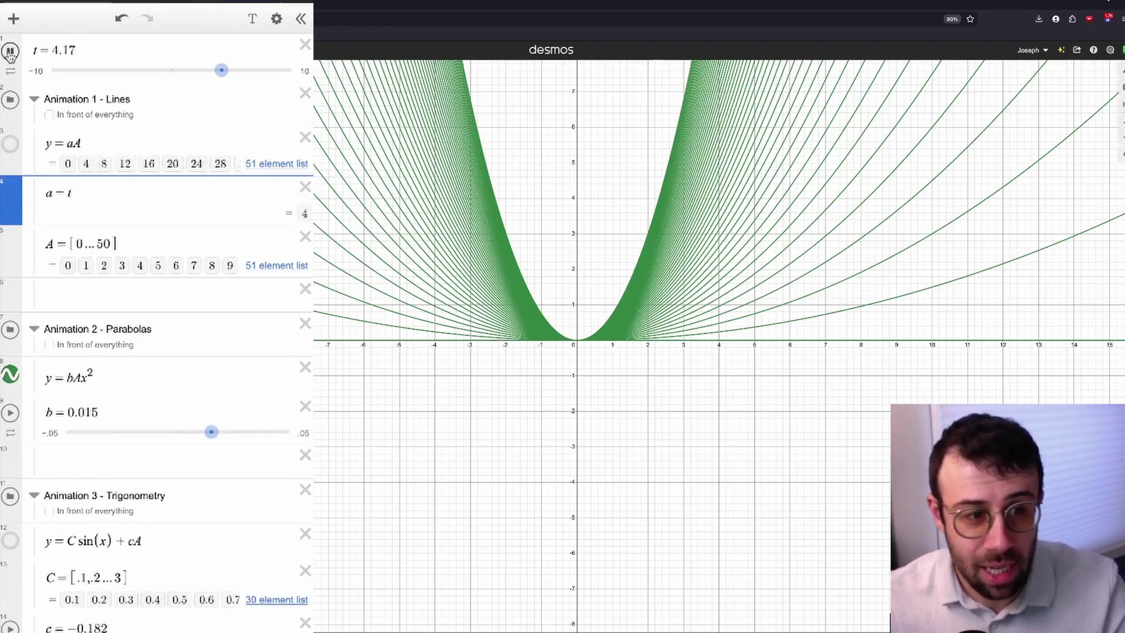
pyautogui.click(10, 53)
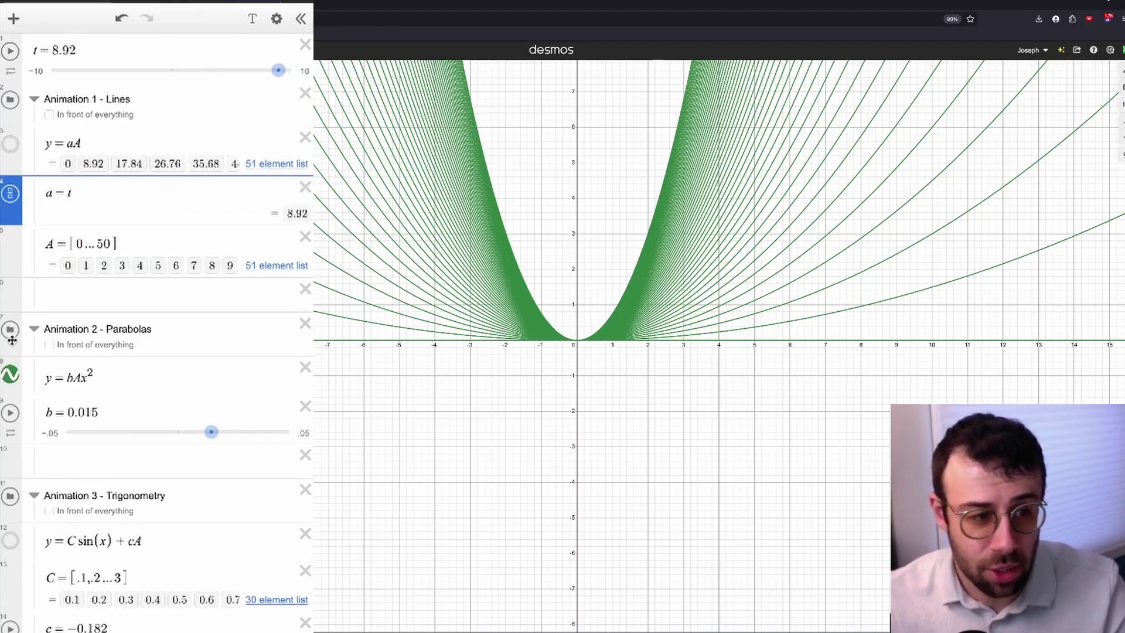
pyautogui.click(10, 374)
pyautogui.click(10, 144)
pyautogui.click(10, 51)
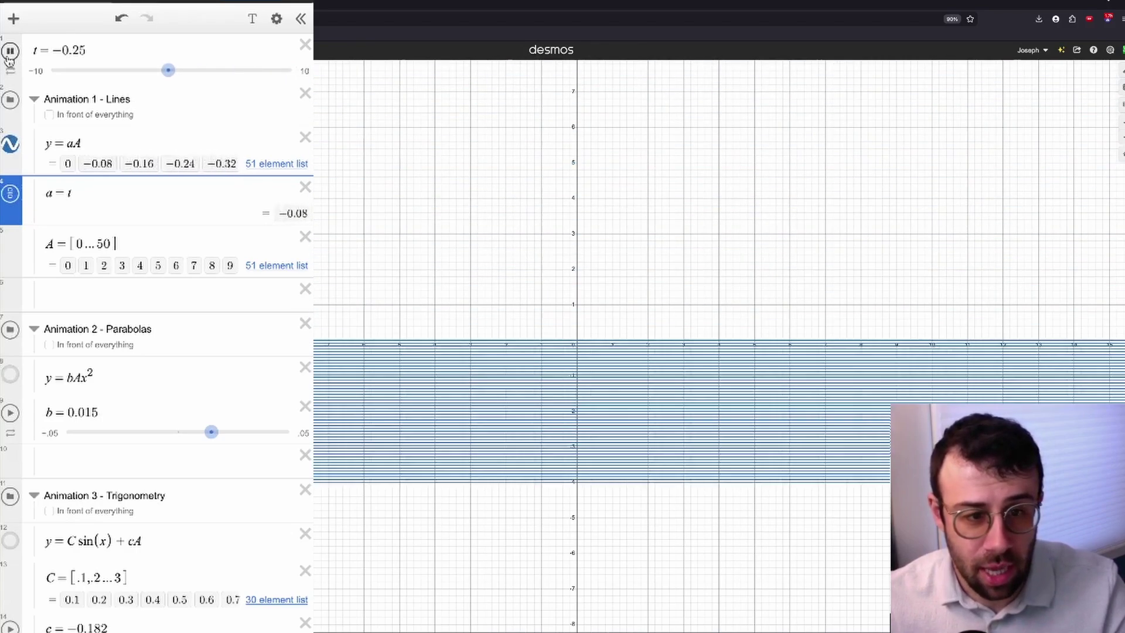
pyautogui.click(10, 51)
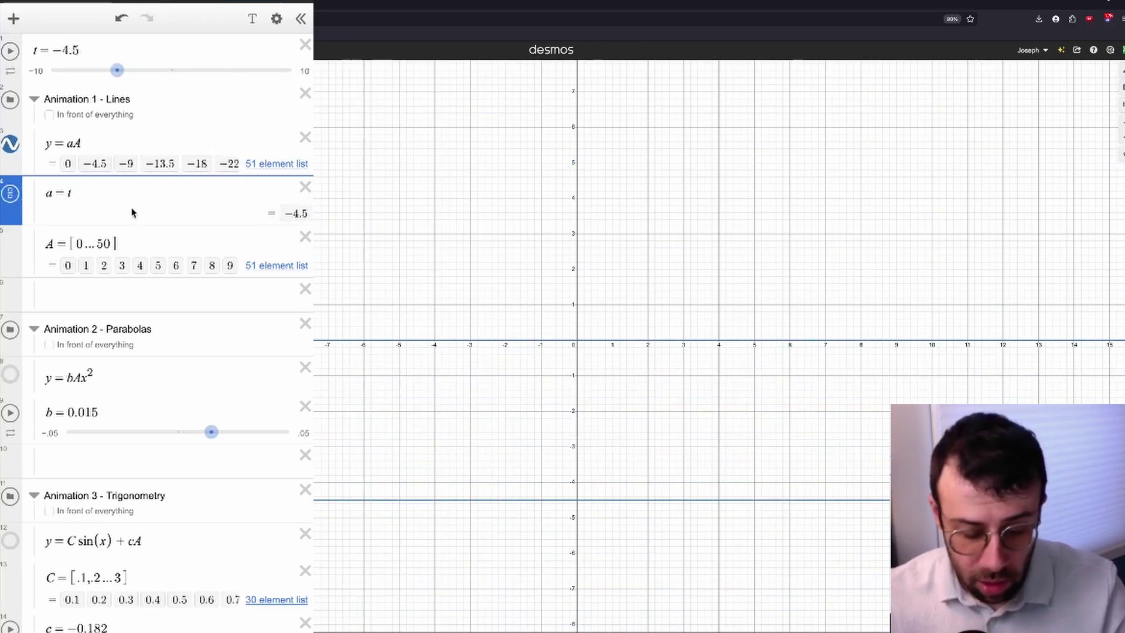
# Undo the t slider runs, the curve visibility changes and the redefinition of a
pyautogui.hotkey('ctrl', 'z')
pyautogui.hotkey('ctrl', 'z')
pyautogui.hotkey('ctrl', 'z')
pyautogui.hotkey('ctrl', 'z')
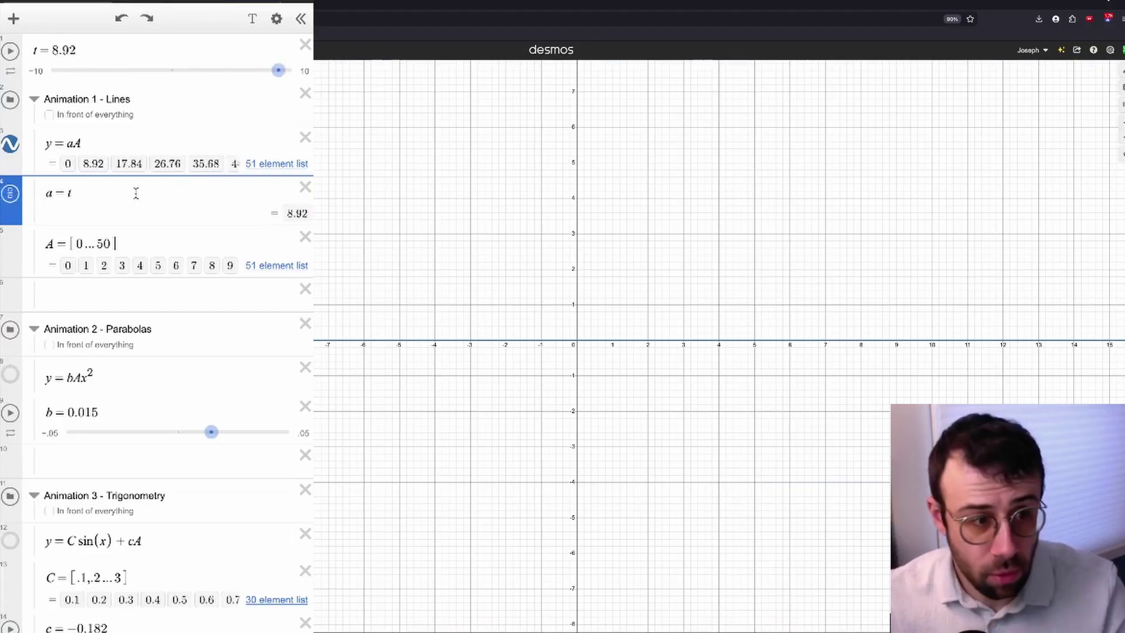
pyautogui.hotkey('ctrl', 'z')
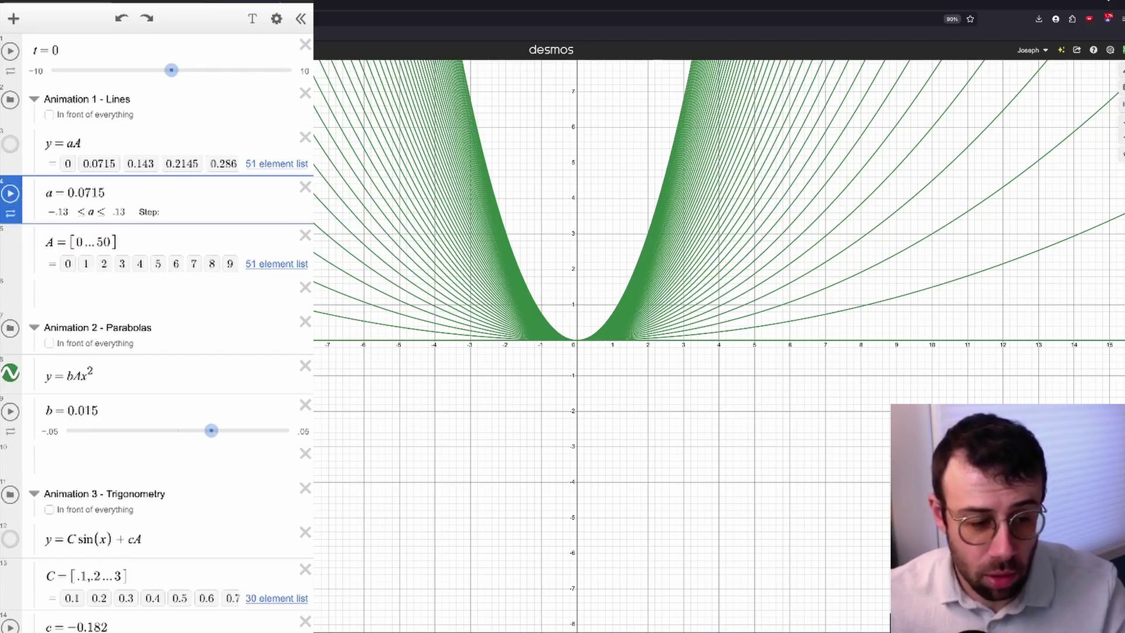
# Add a note after the last expression reading "a -.13 to .13, b goes from -.05 to 0.05, c goes from -.2 to .2"
pyautogui.click(140, 611)
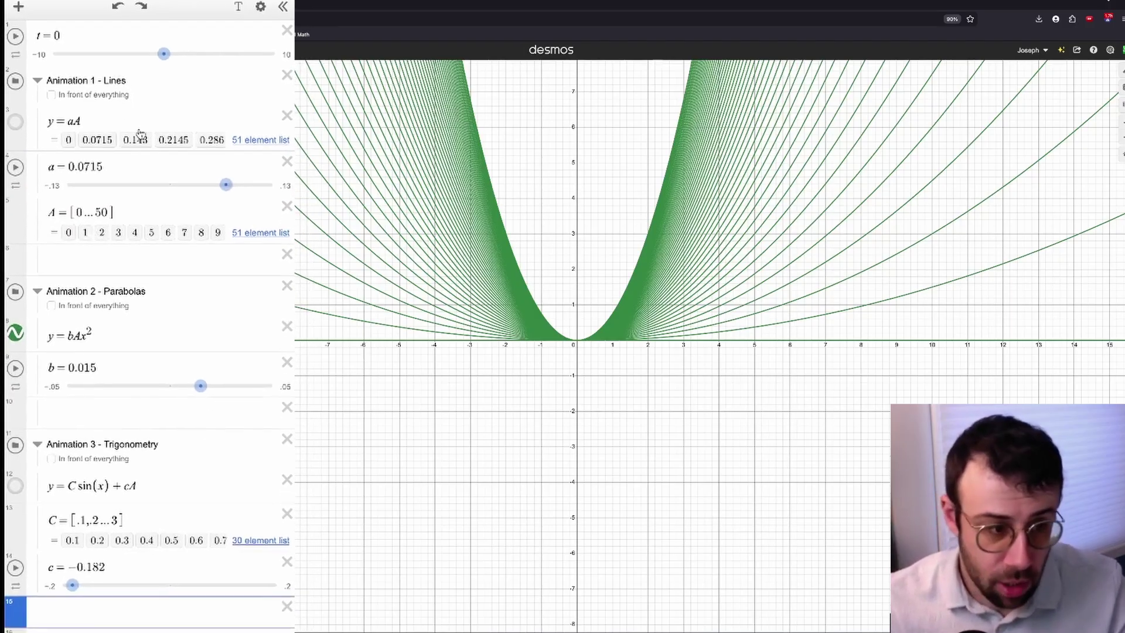
pyautogui.write('"')
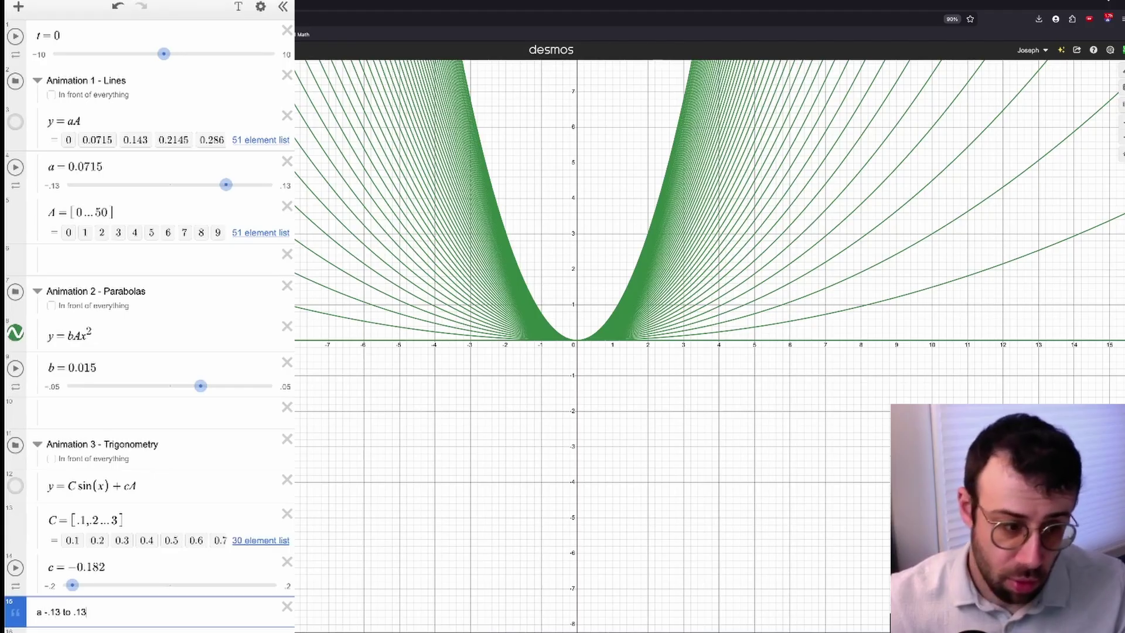
pyautogui.write('a -.13 to .13')
pyautogui.press('Return')
pyautogui.press('BackSpace')
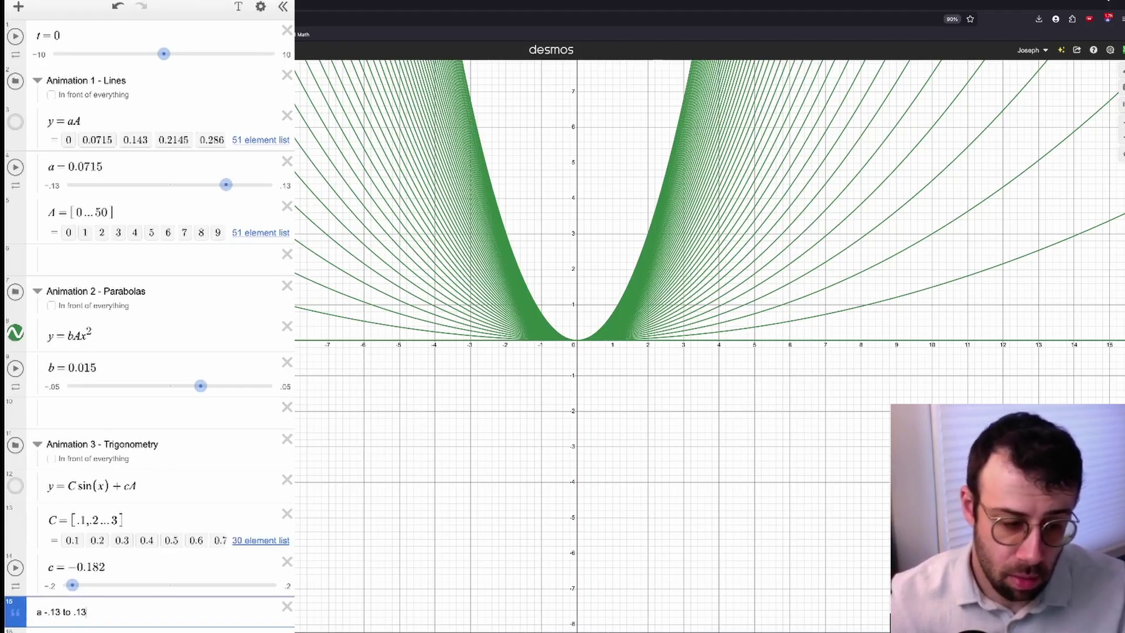
pyautogui.write(', b')
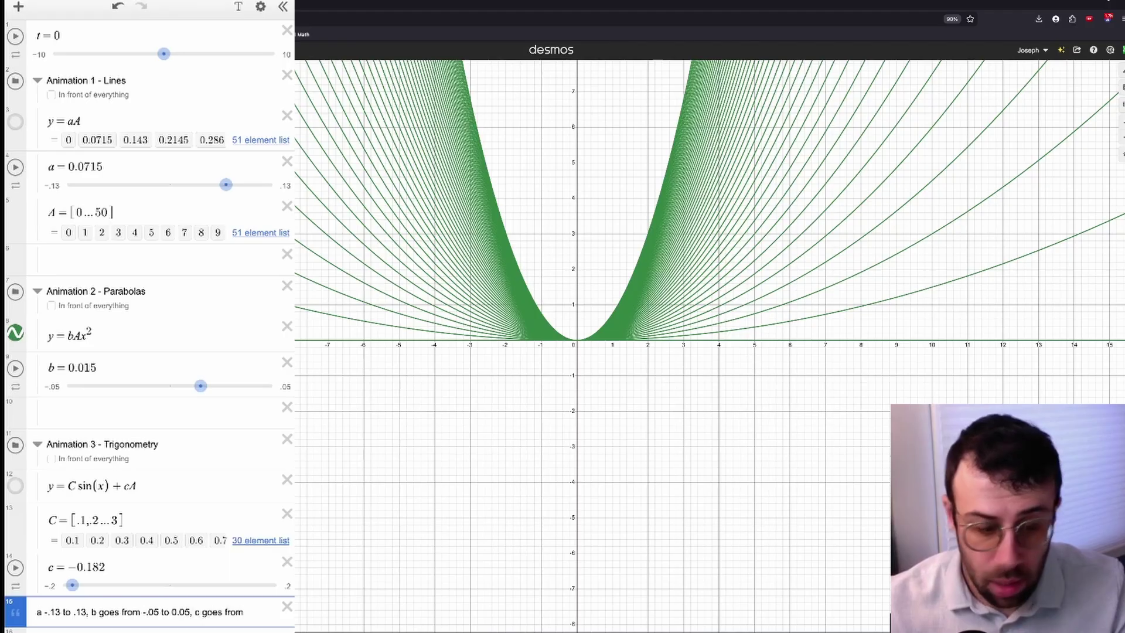
pyautogui.write('-.2 to')
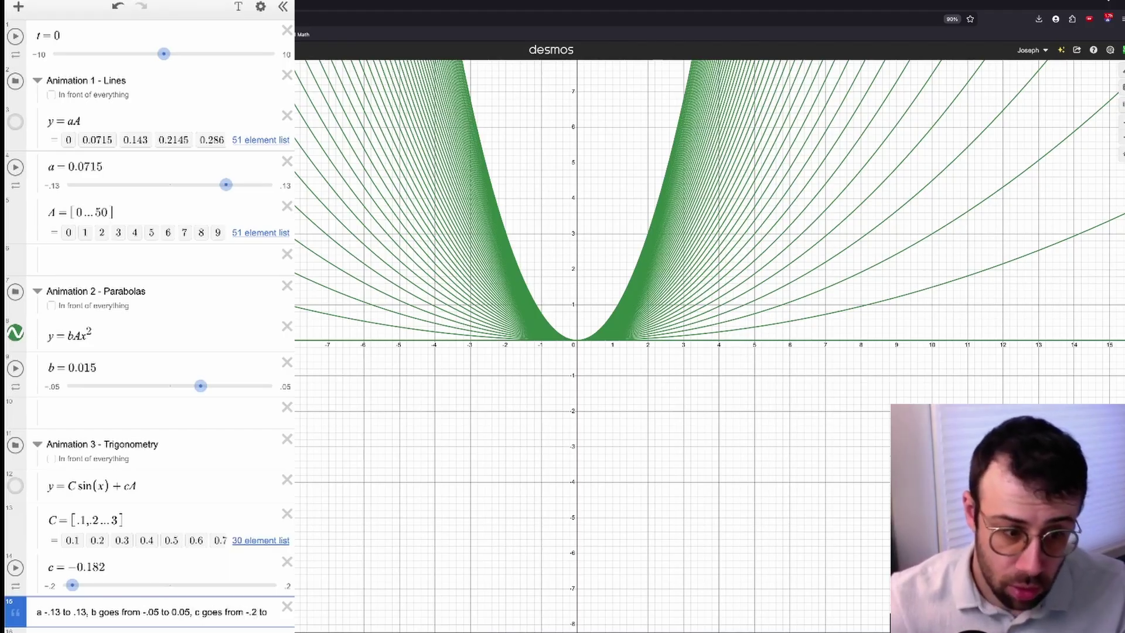
pyautogui.write(' .2')
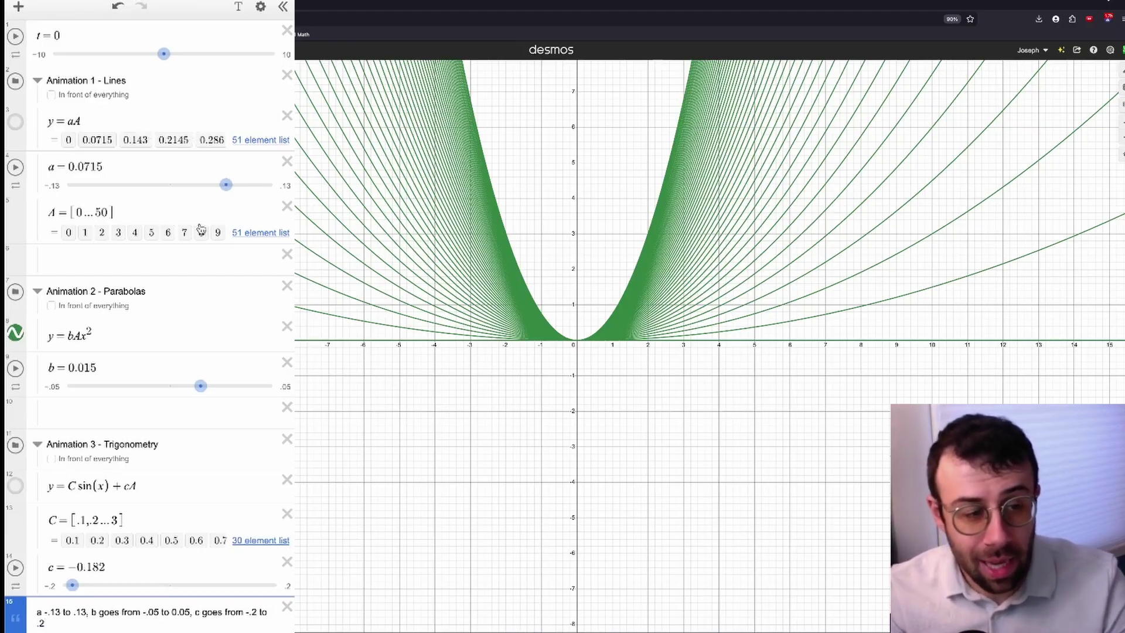
# Limit the t slider to the range 0 to 3
pyautogui.moveTo(163, 54); pyautogui.dragTo(52, 54)
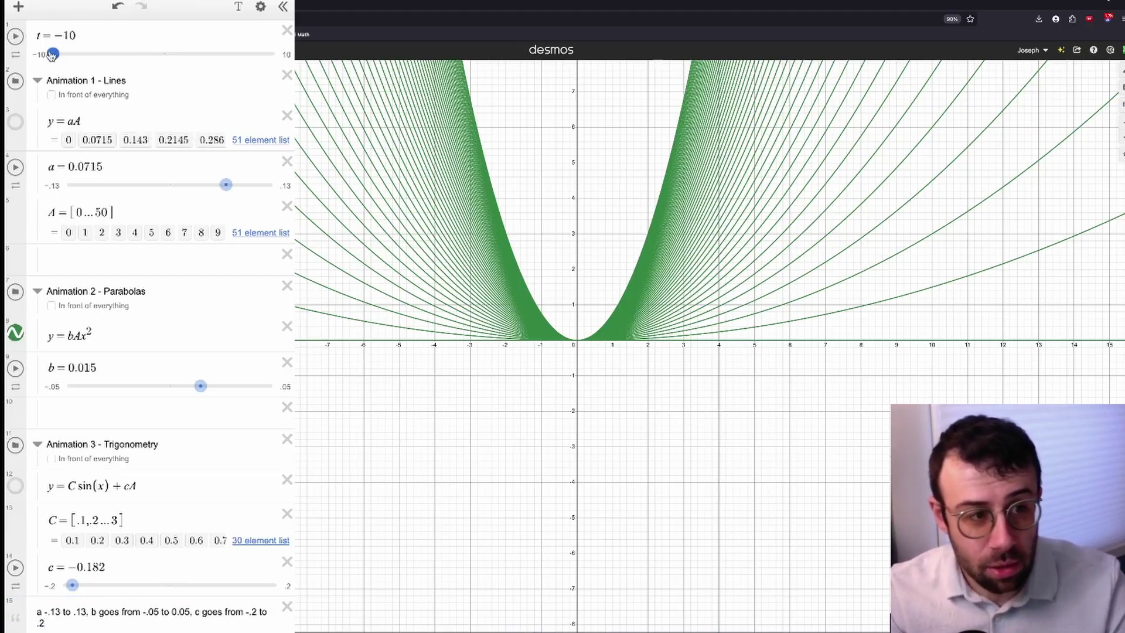
pyautogui.click(41, 54)
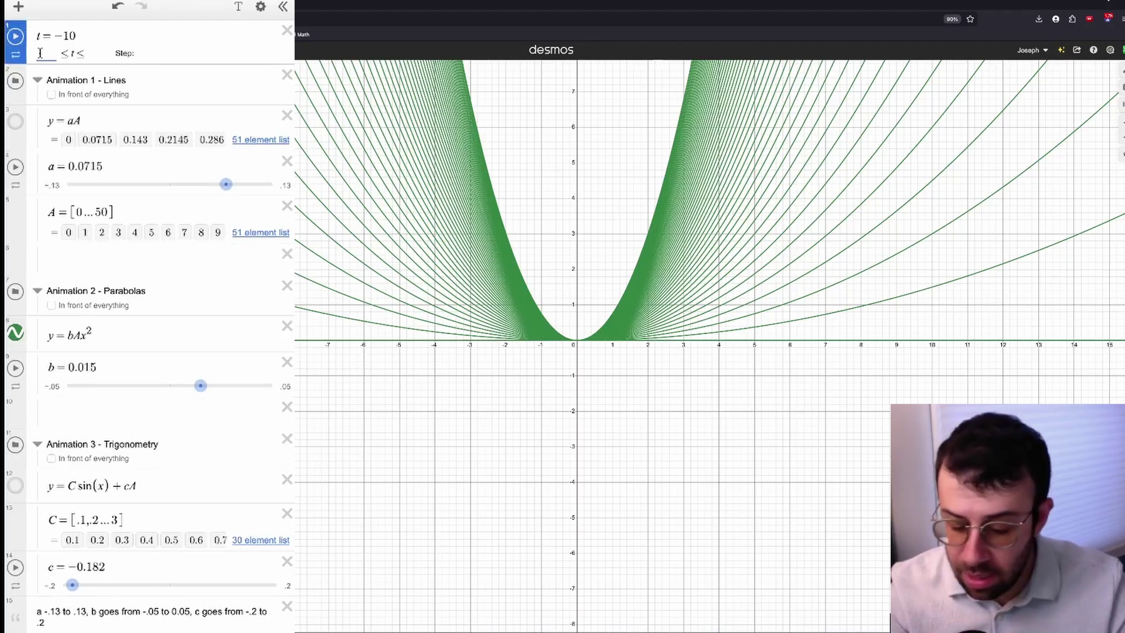
pyautogui.write('0')
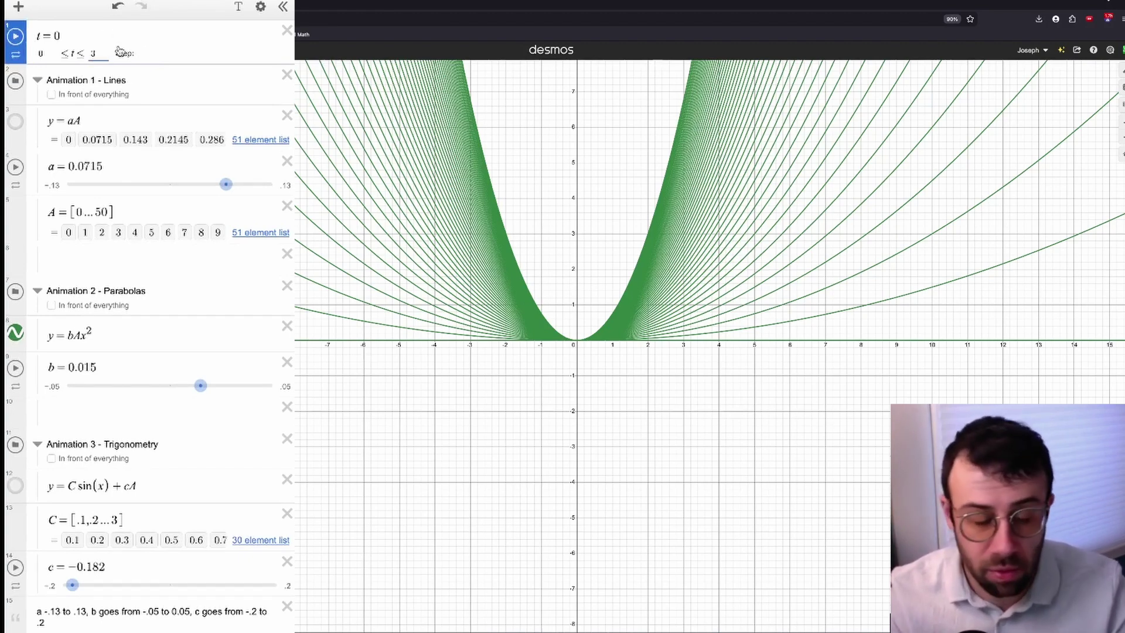
pyautogui.click(81, 40)
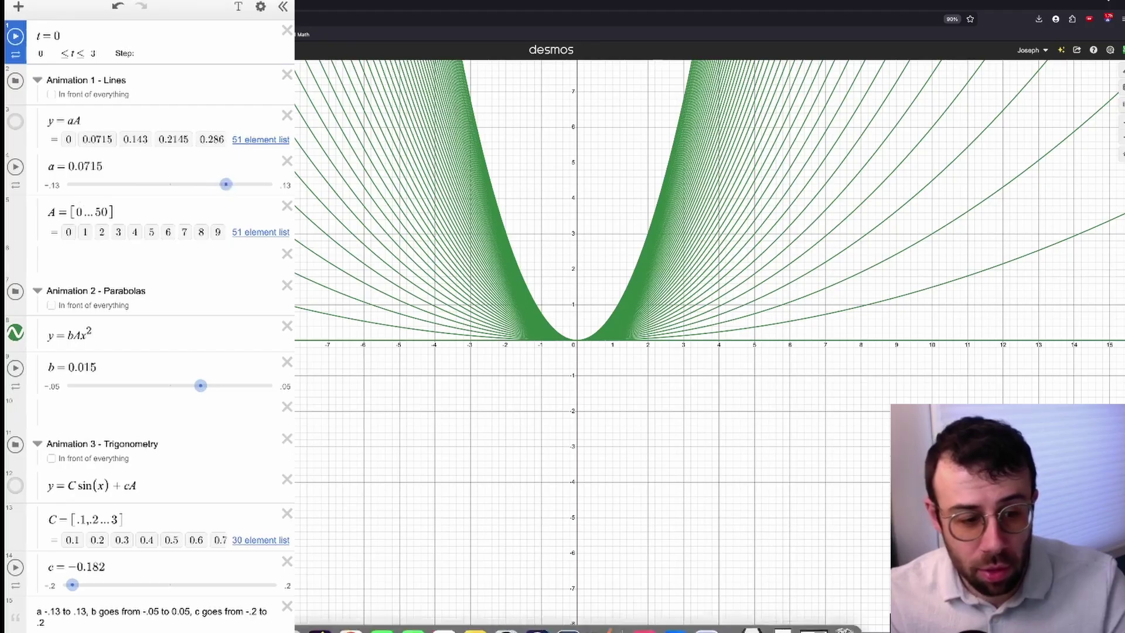
pyautogui.press('Escape')
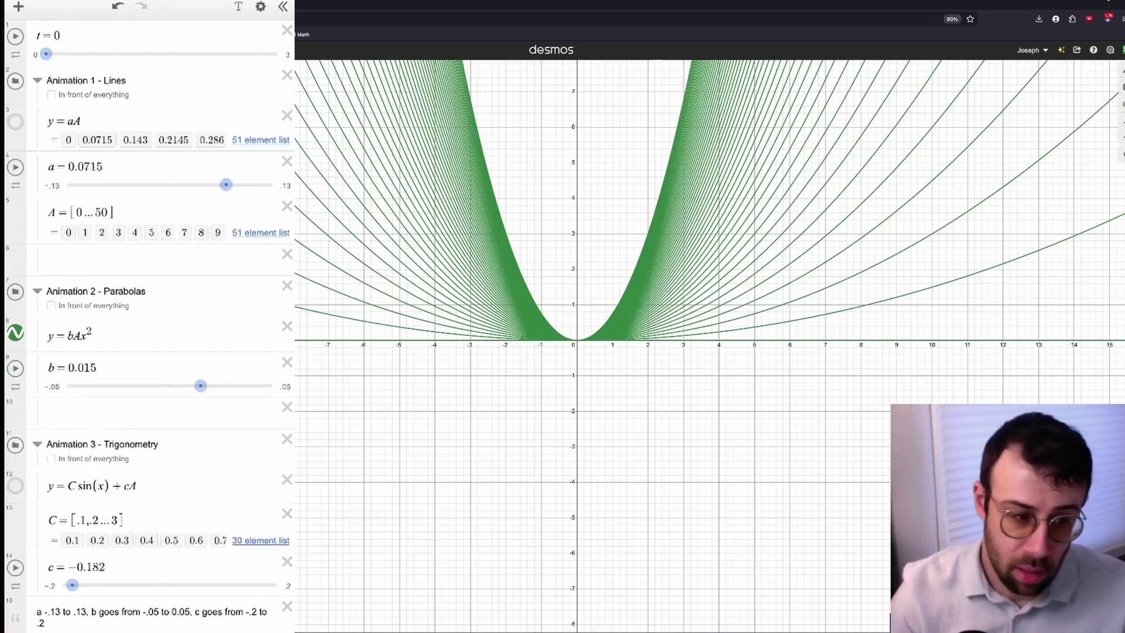
# Plot the point (0, -.13) in a new expression below the note and enlarge the graph around the origin
pyautogui.write('(0,')
pyautogui.write('-.1')
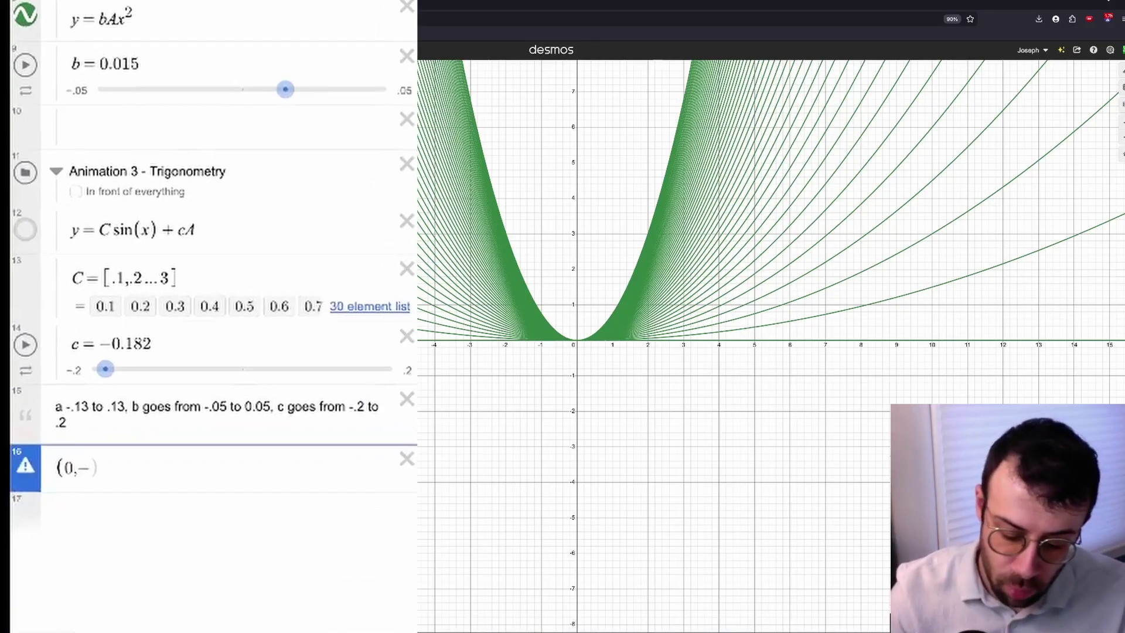
pyautogui.write('3')
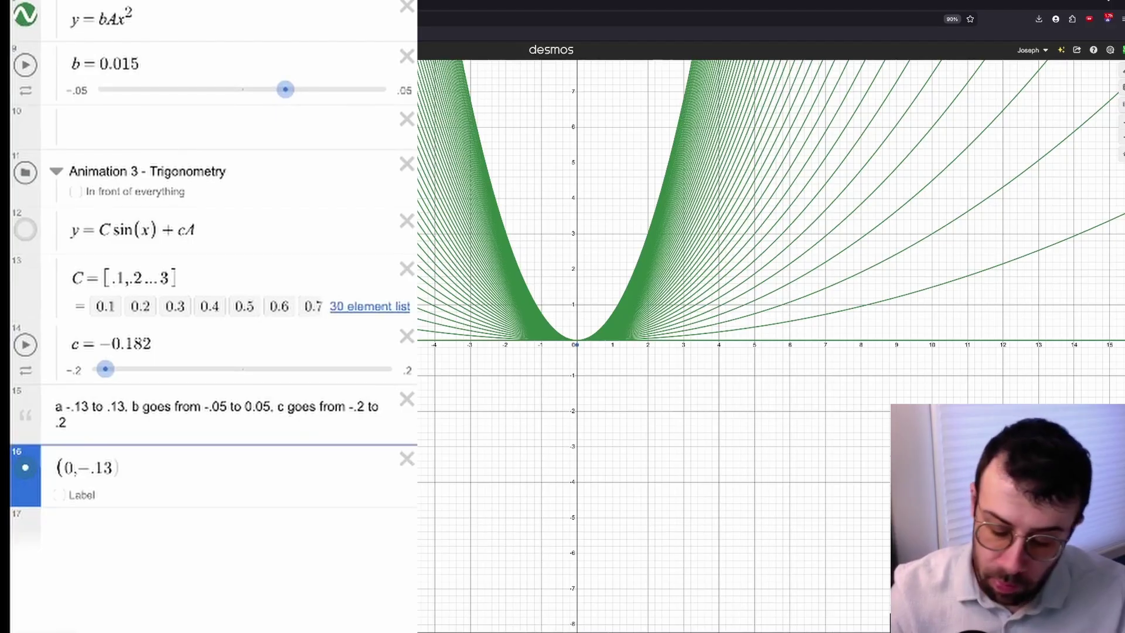
pyautogui.scroll(5, 613, 309)
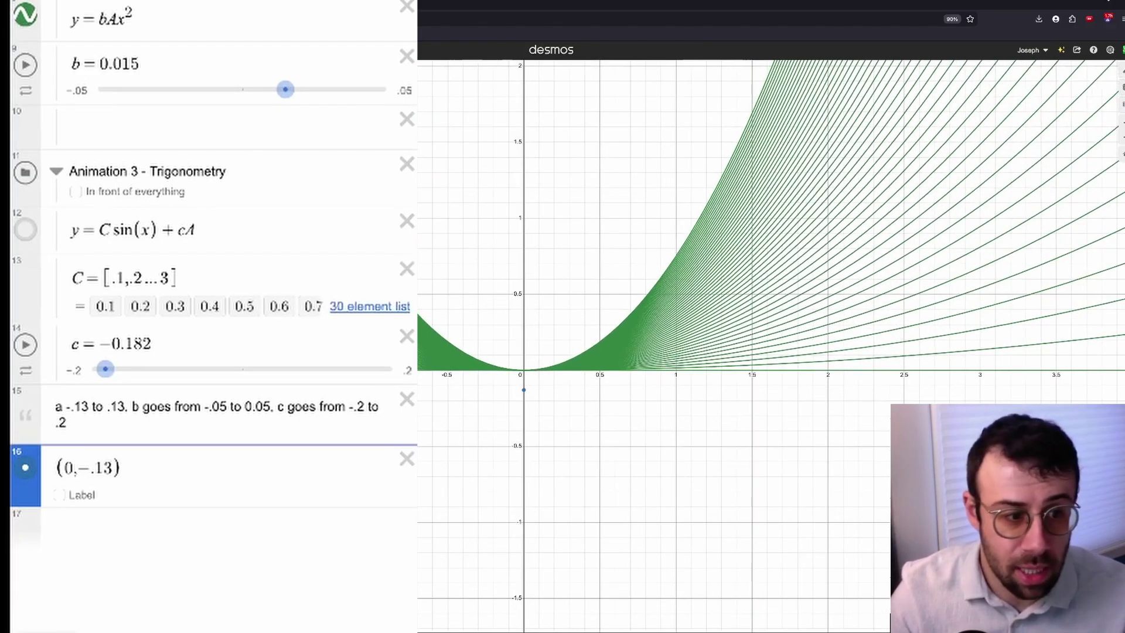
# Hide the parabola curves y = bAx² and plot the point (1, 0.13) in a new expression below (0, -.13)
pyautogui.click(25, 14)
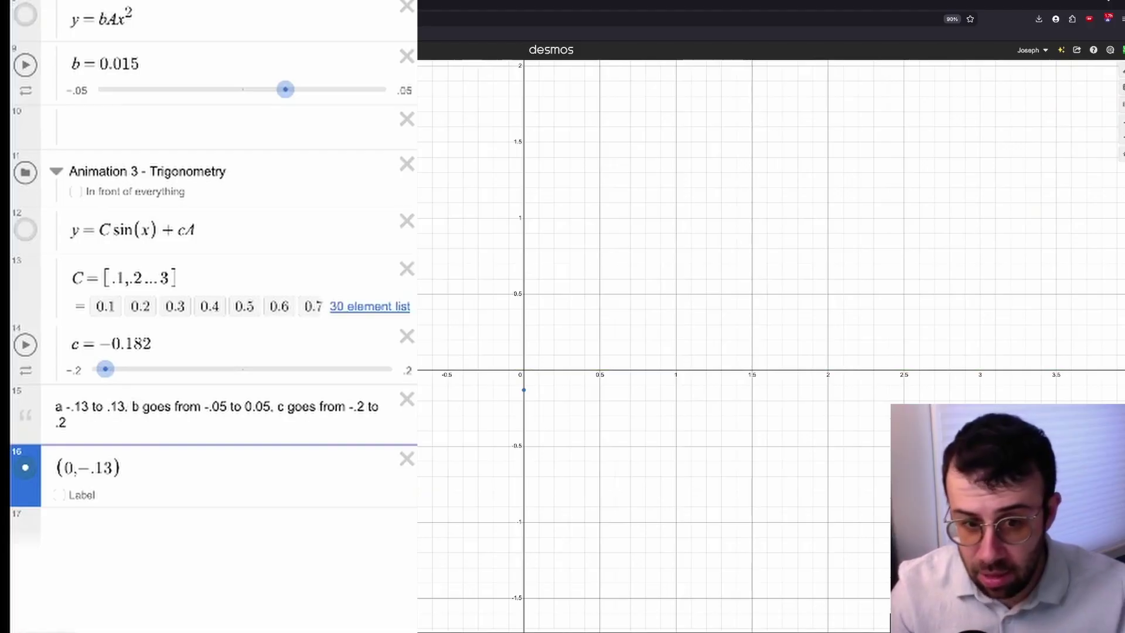
pyautogui.click(118, 530)
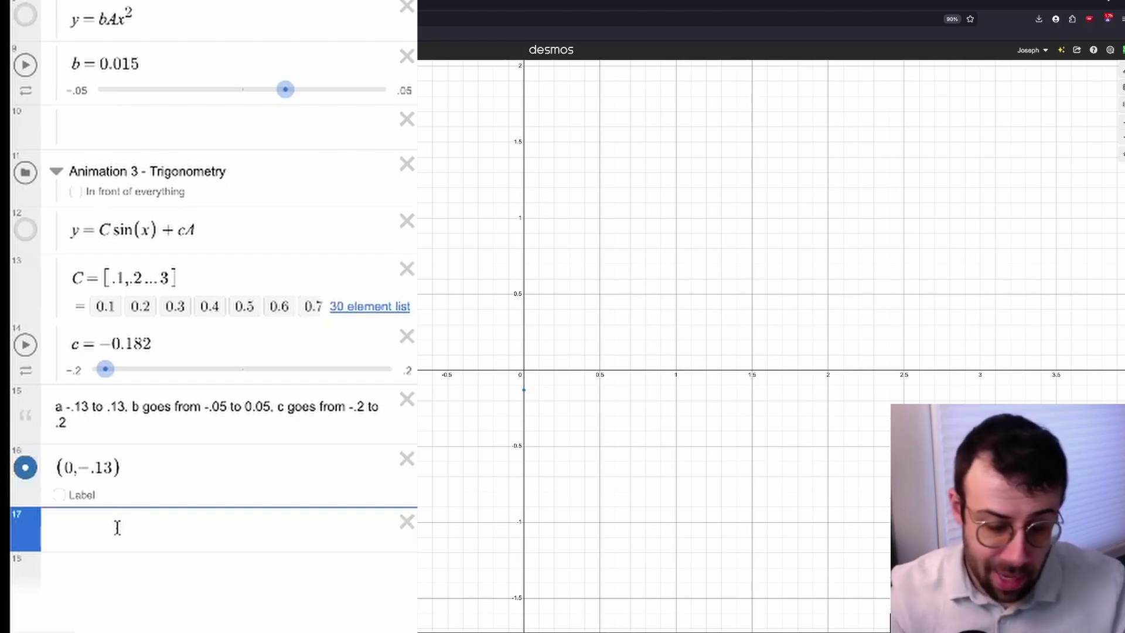
pyautogui.write('(')
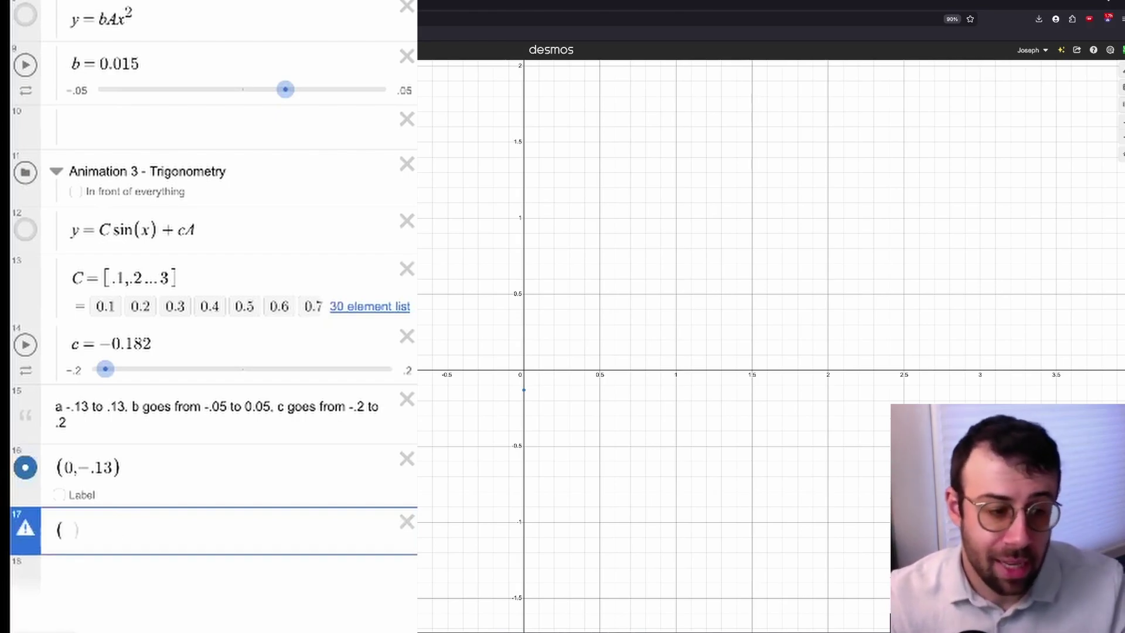
pyautogui.write('1,')
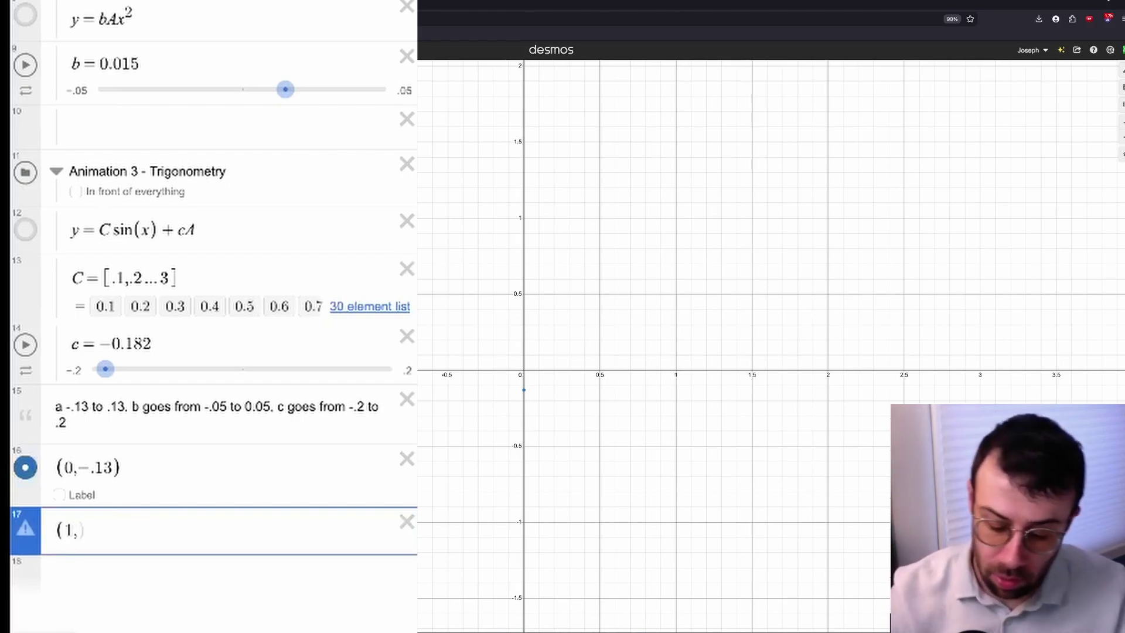
pyautogui.write('0.13')
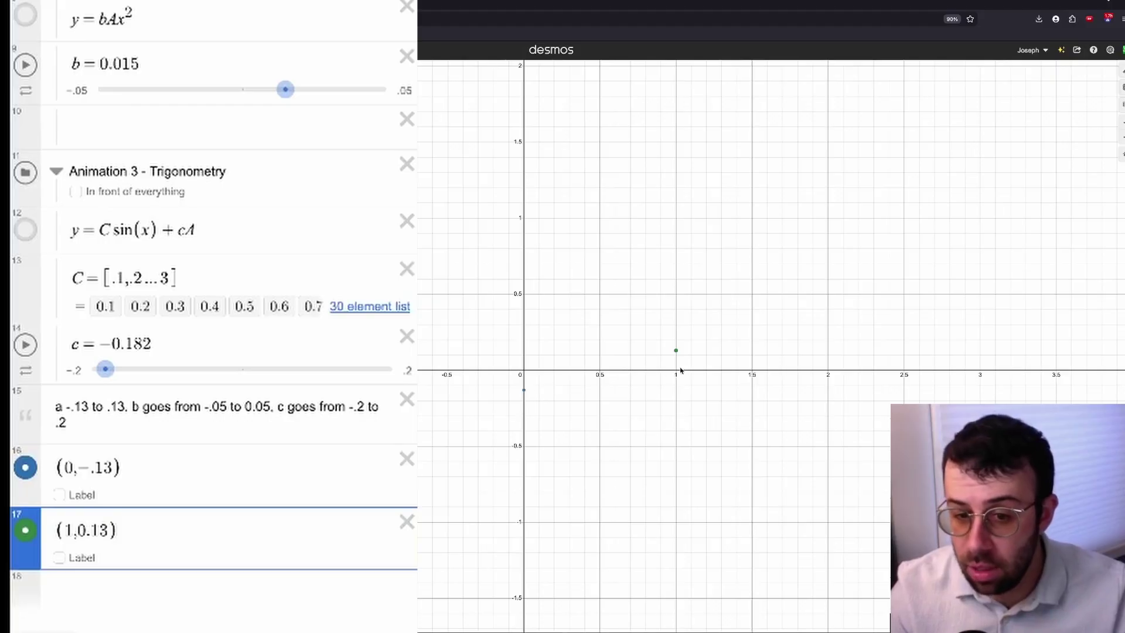
# Begin a point-slope equation in a new expression below the two points, with y - -.13 before the equals sign
pyautogui.scroll(-2, 602, 381)
pyautogui.click(598, 389)
pyautogui.scroll(-1, 512, 383)
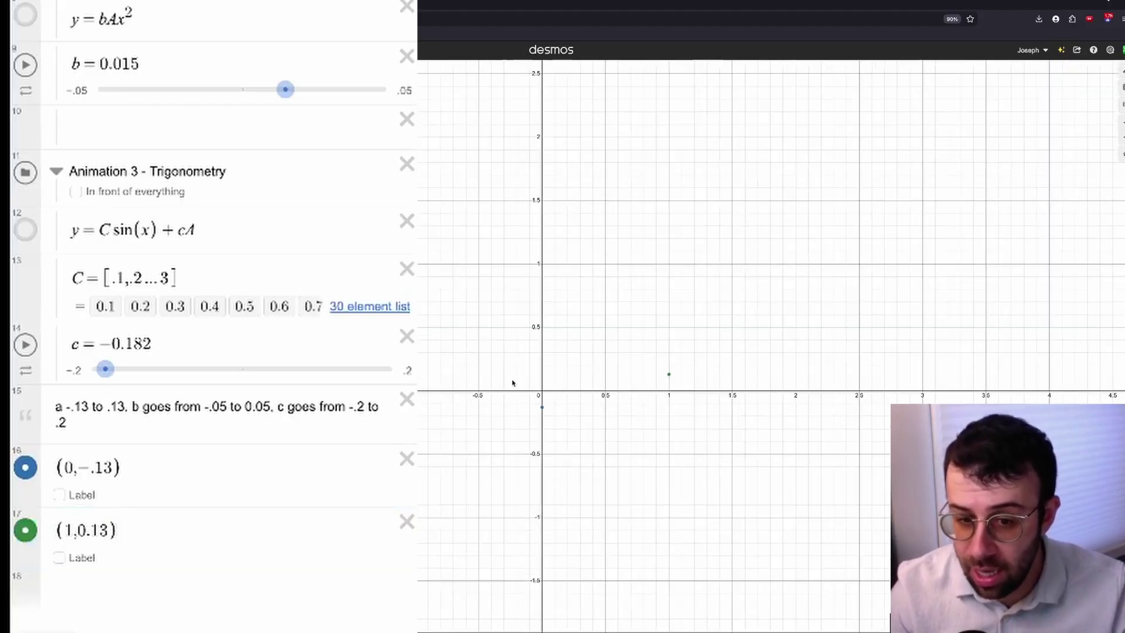
pyautogui.scroll(5, 516, 385)
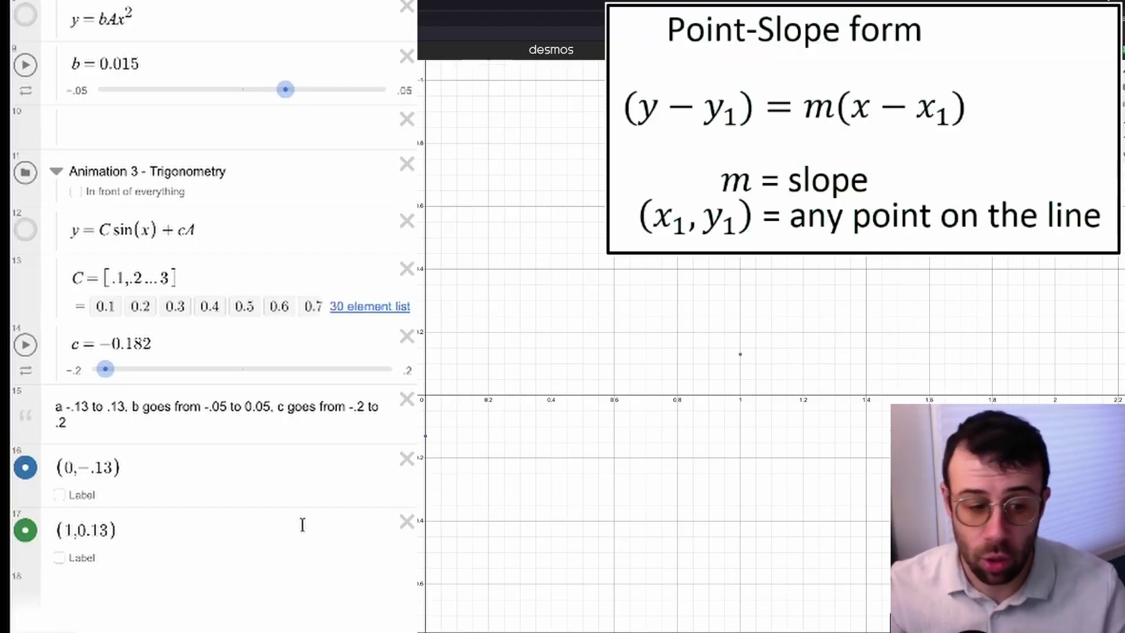
pyautogui.click(210, 589)
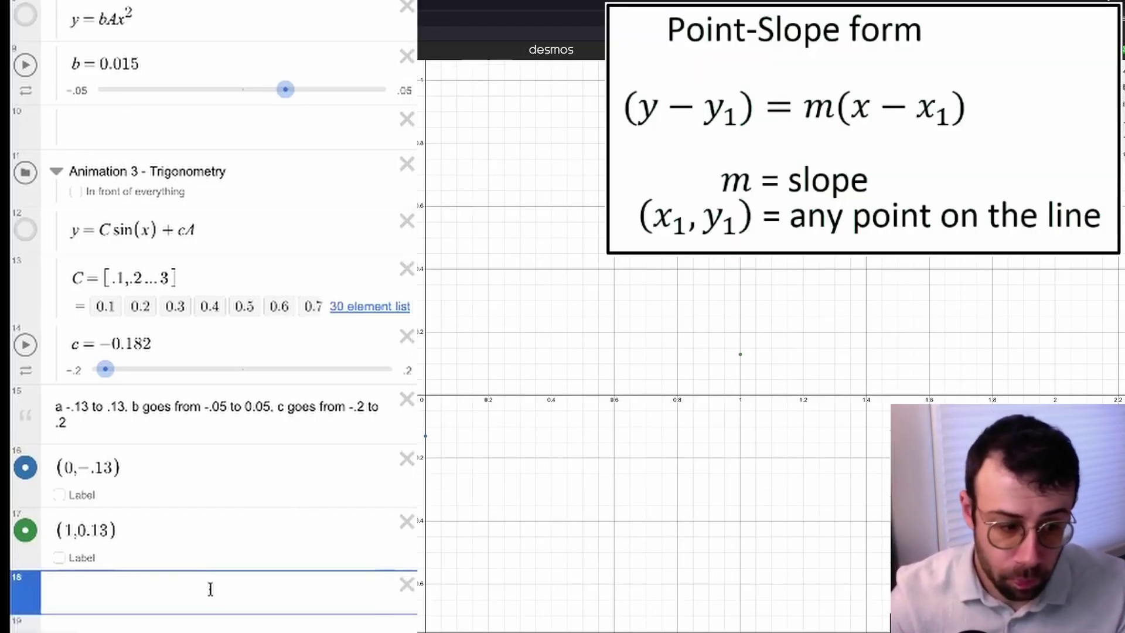
pyautogui.write('y −')
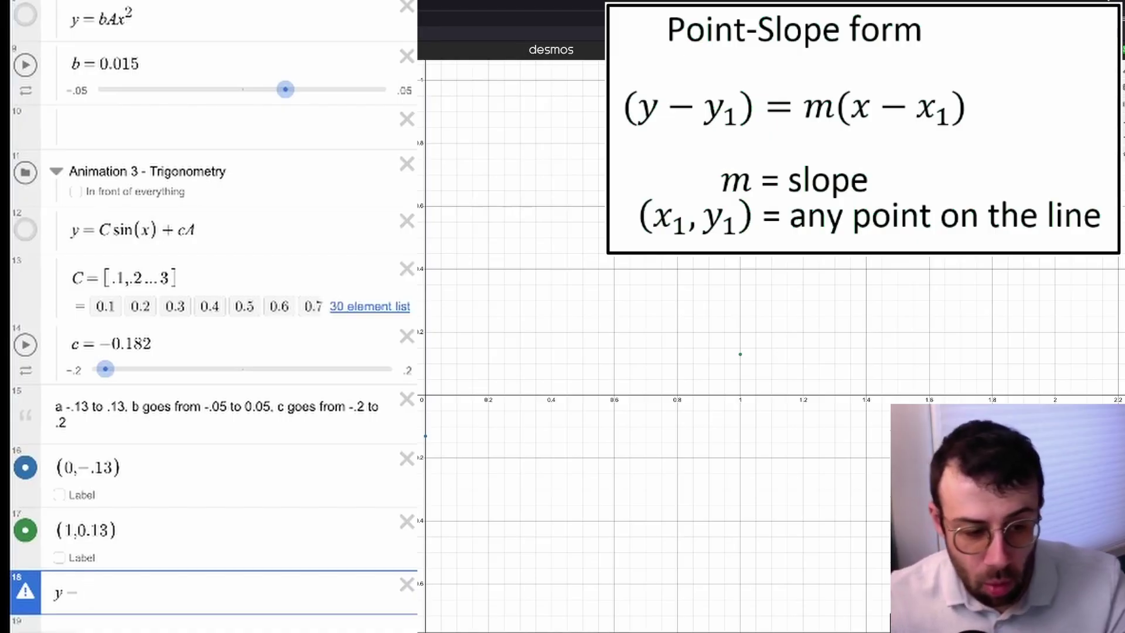
pyautogui.write('3')
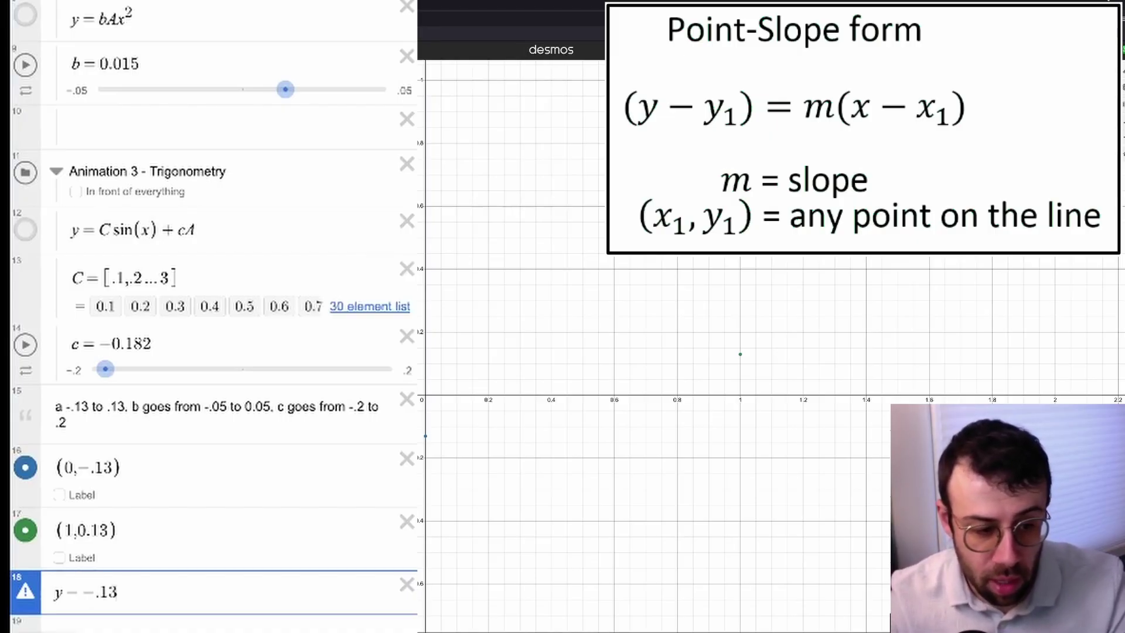
pyautogui.write('=')
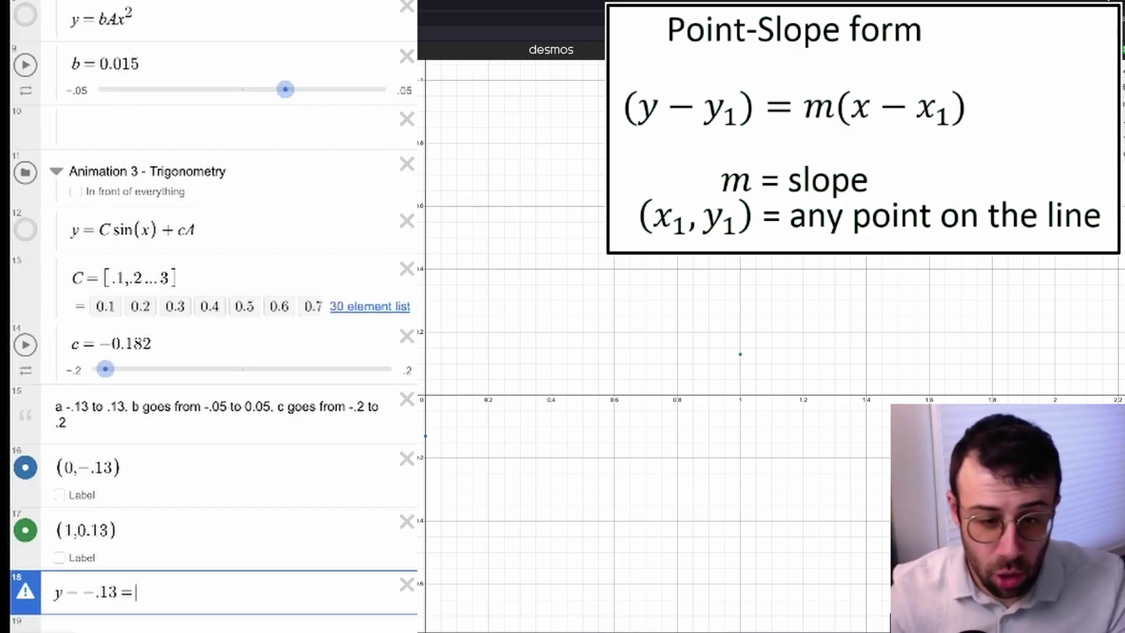
# Enter the slope after the equals sign as the fraction (.13 - -.13) over 1 - 0
pyautogui.write('(')
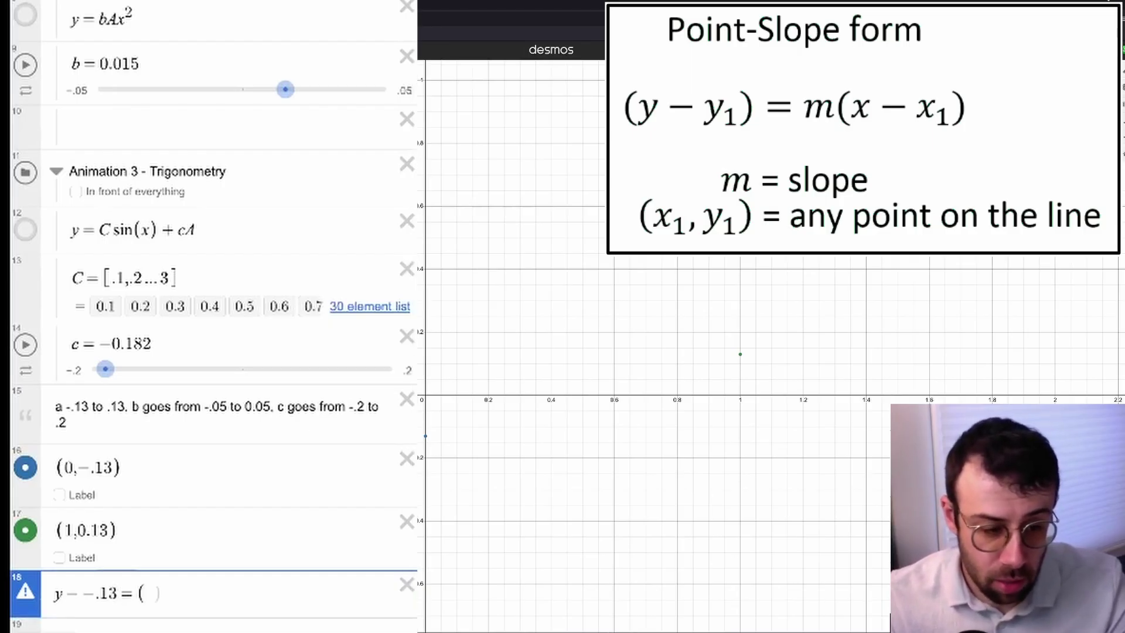
pyautogui.write('.13')
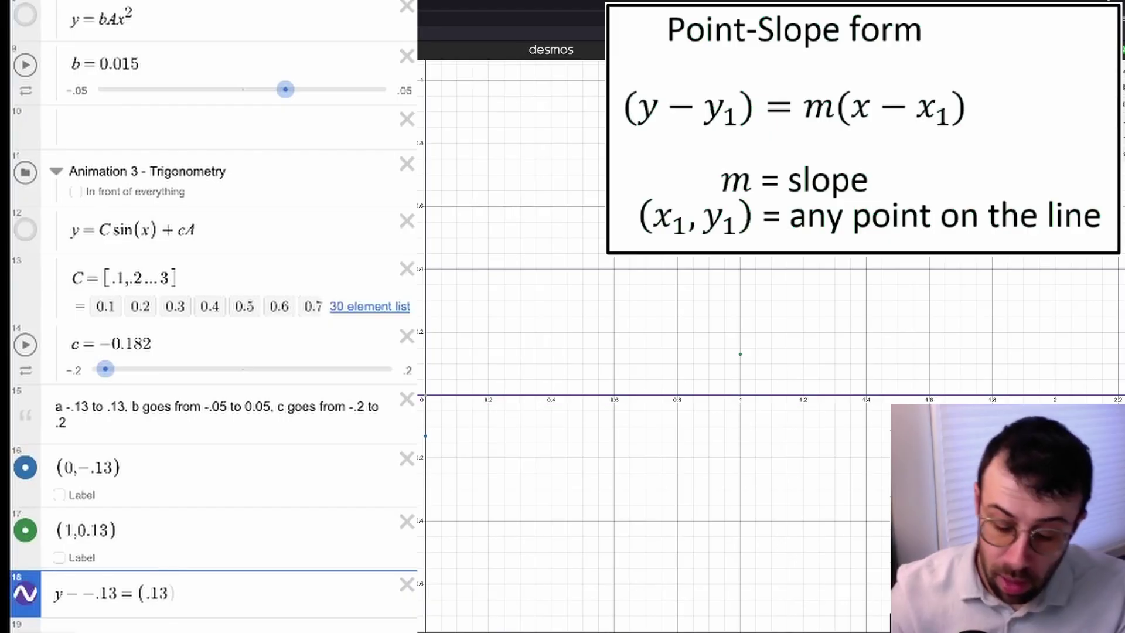
pyautogui.write('--.1')
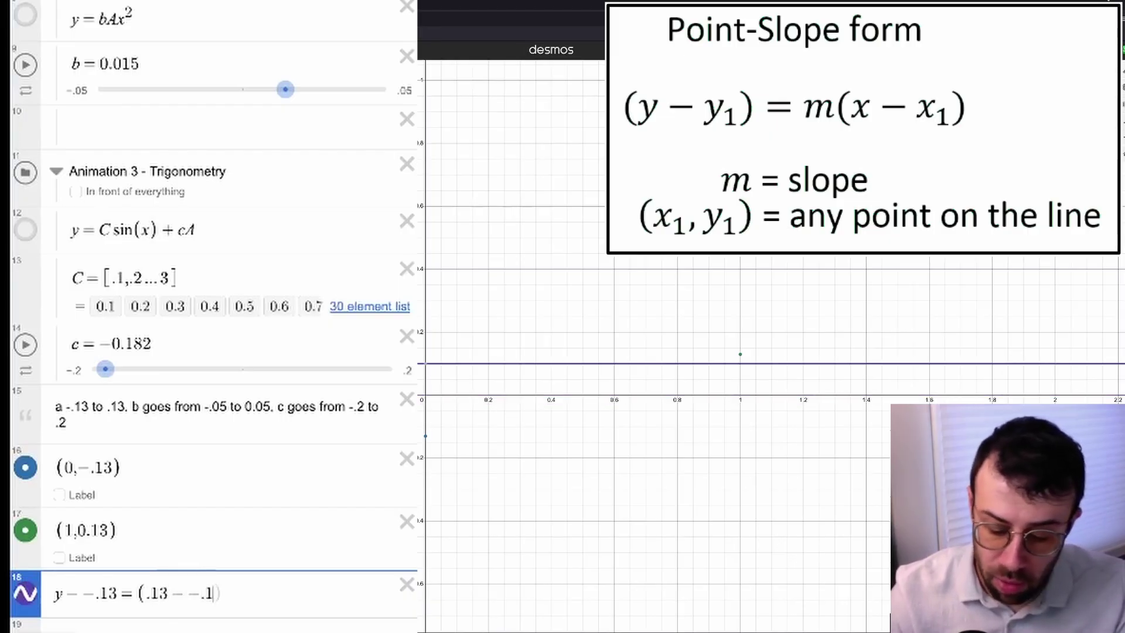
pyautogui.write('3)')
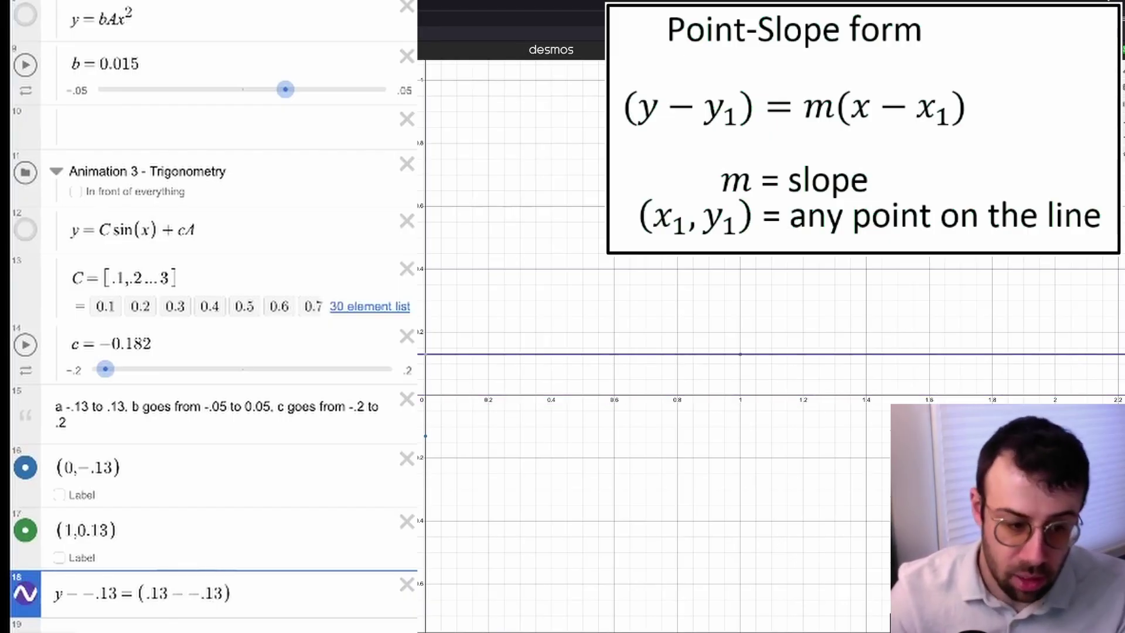
pyautogui.write('/')
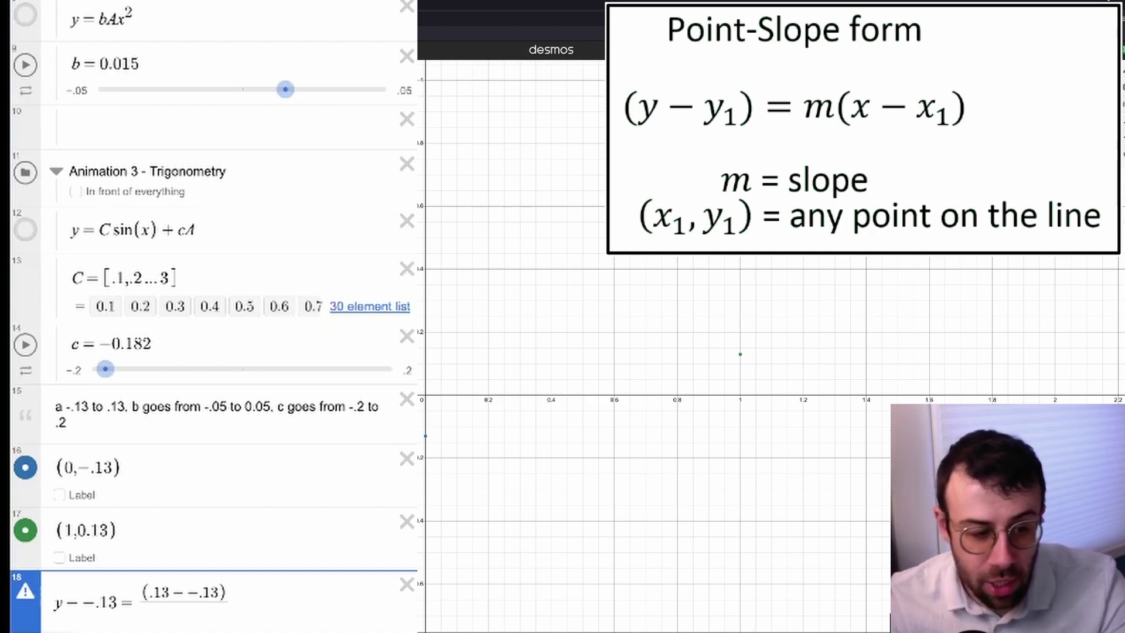
pyautogui.write('1')
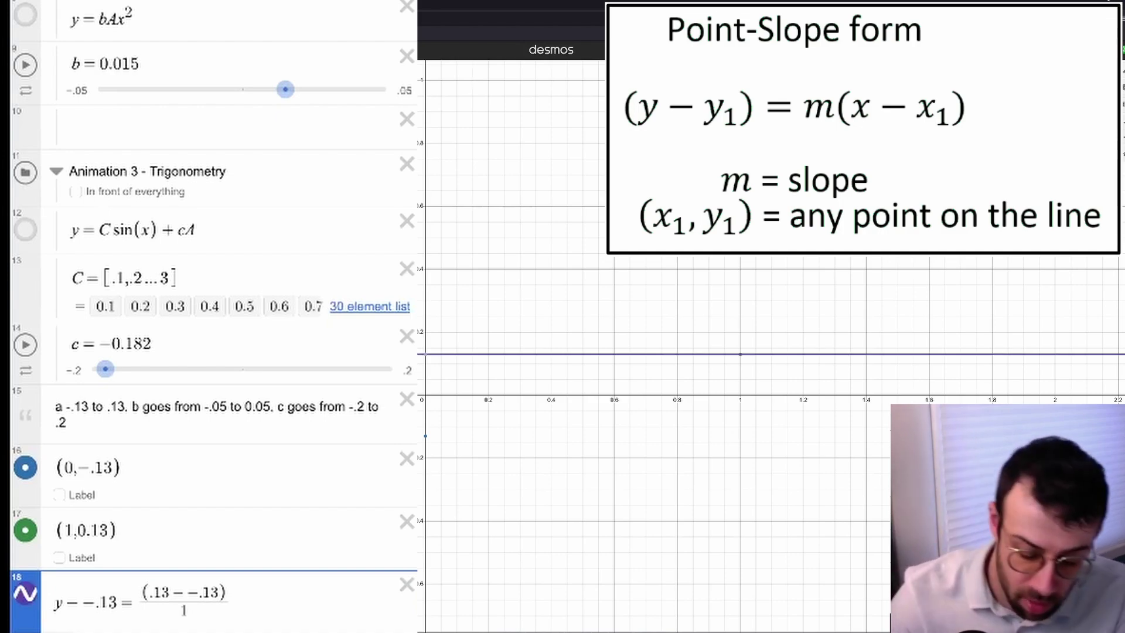
pyautogui.press('BackSpace')
pyautogui.write('(1-0)')
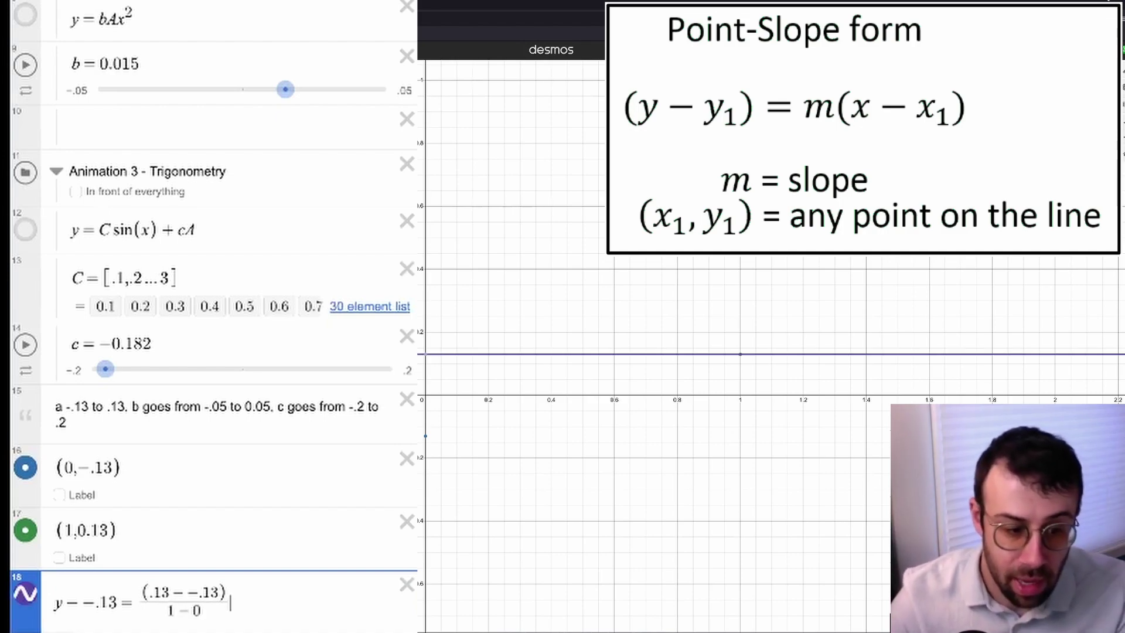
# Complete the line equation by multiplying the slope fraction by (x), and check the line's y-intercept on the graph
pyautogui.write('(x-')
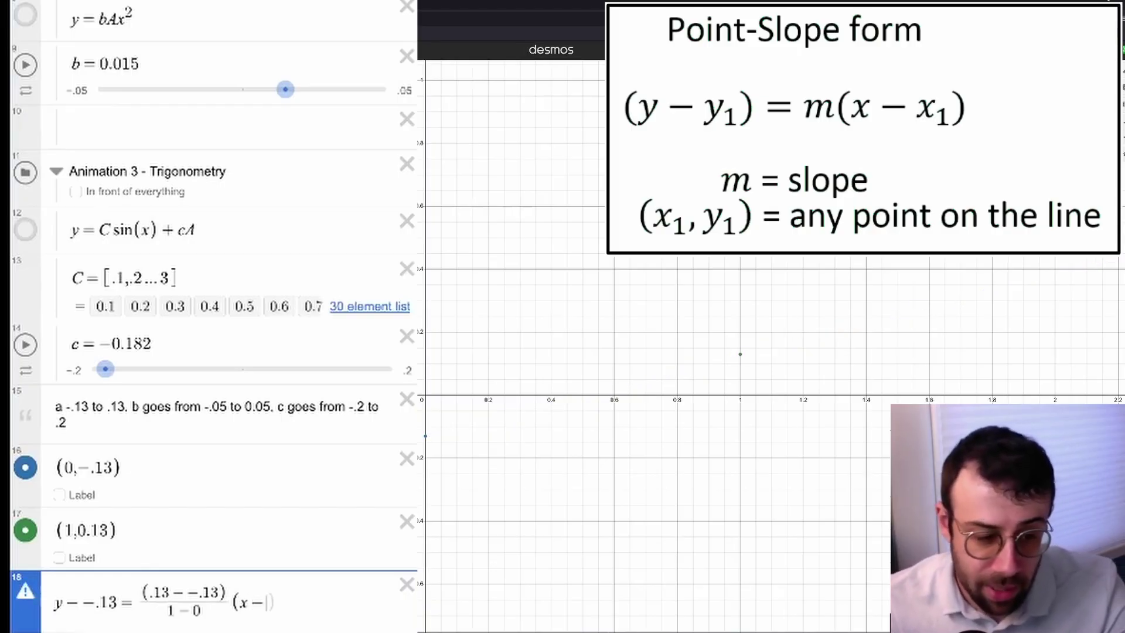
pyautogui.press('BackSpace')
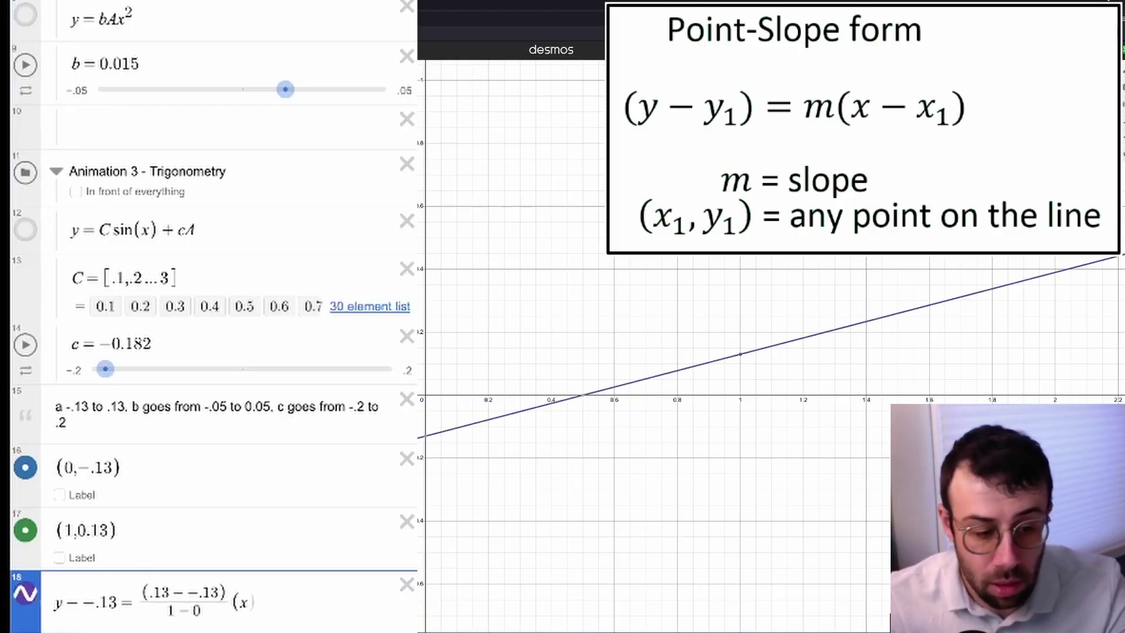
pyautogui.write(')')
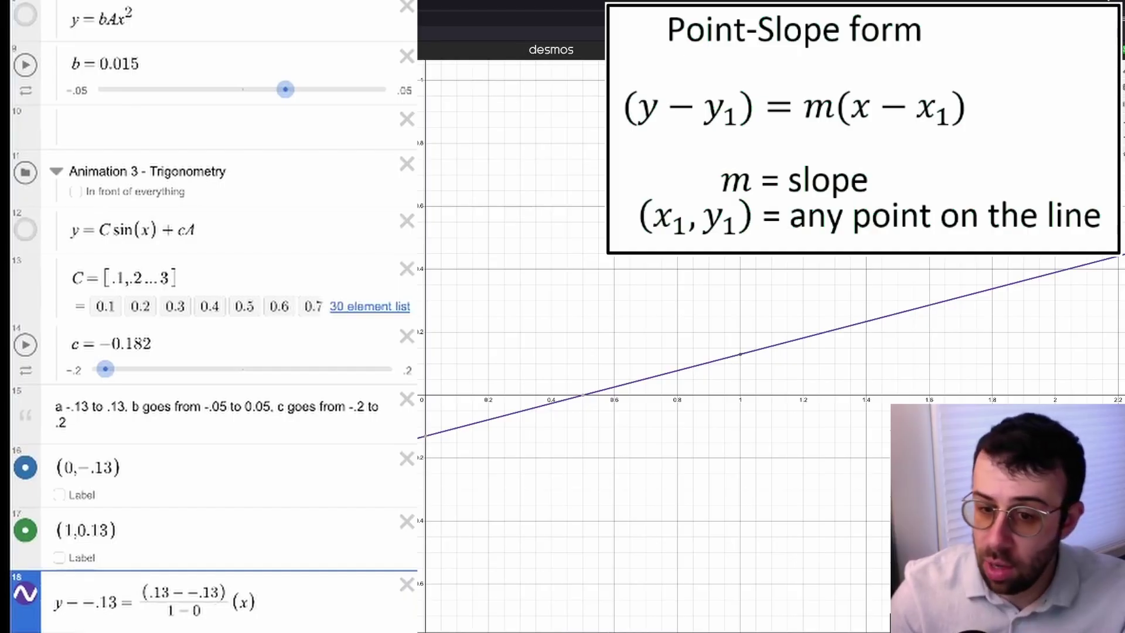
pyautogui.click(426, 439)
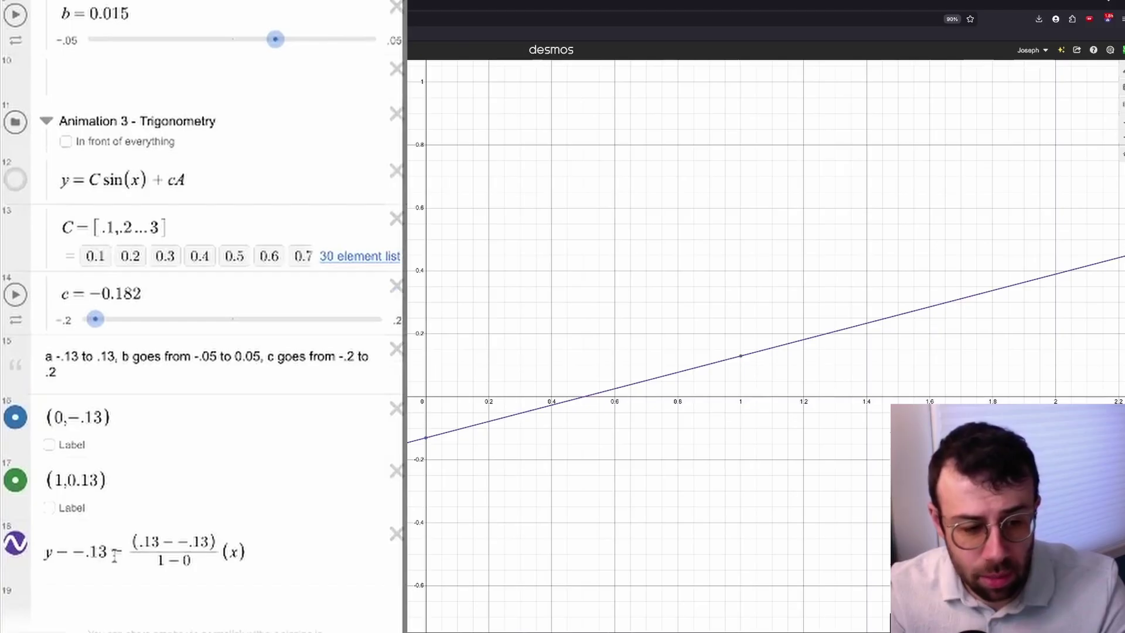
# Solve the line equation for y by moving the constant across, so it reads y = (.13 - -.13)/(1 - 0)(x) - .13
pyautogui.moveTo(115, 556); pyautogui.dragTo(59, 564)
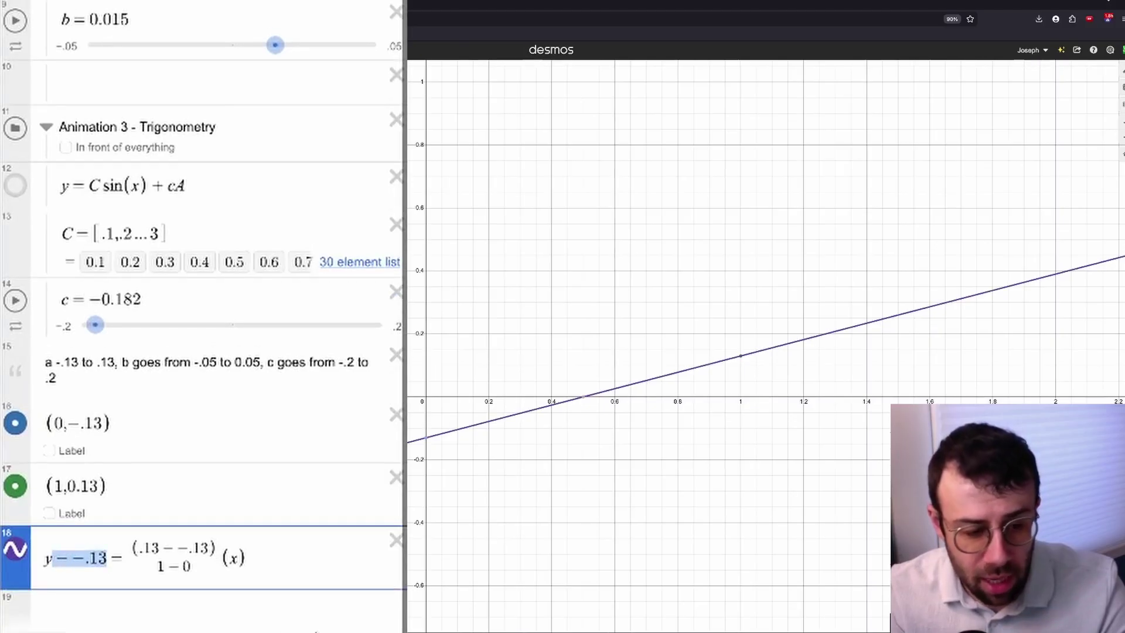
pyautogui.click(87, 559)
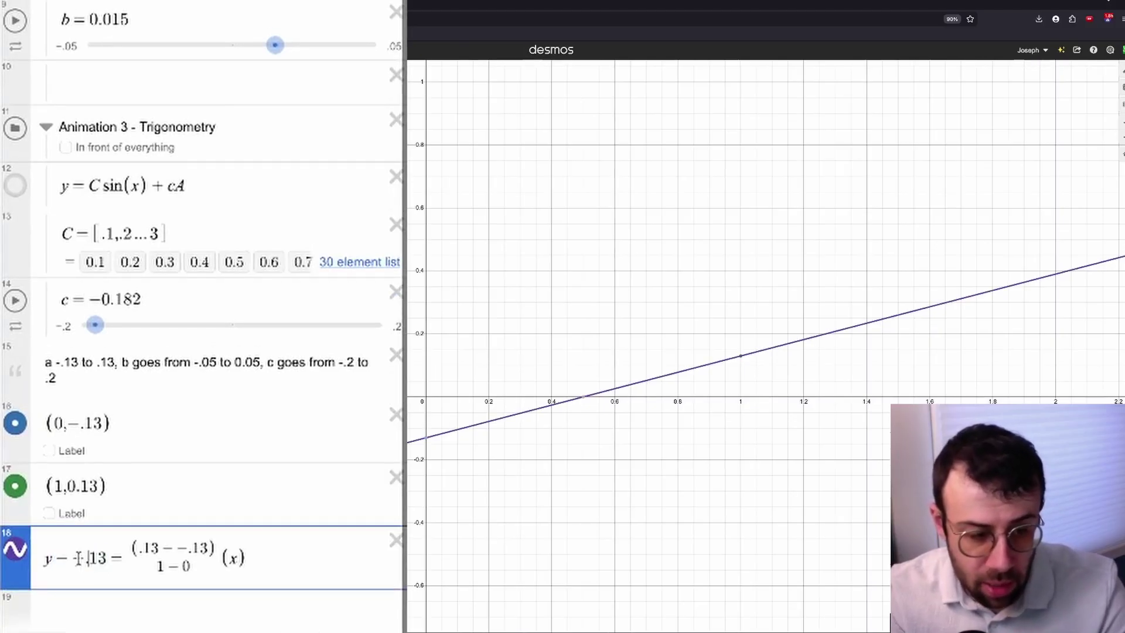
pyautogui.moveTo(84, 557); pyautogui.dragTo(58, 556)
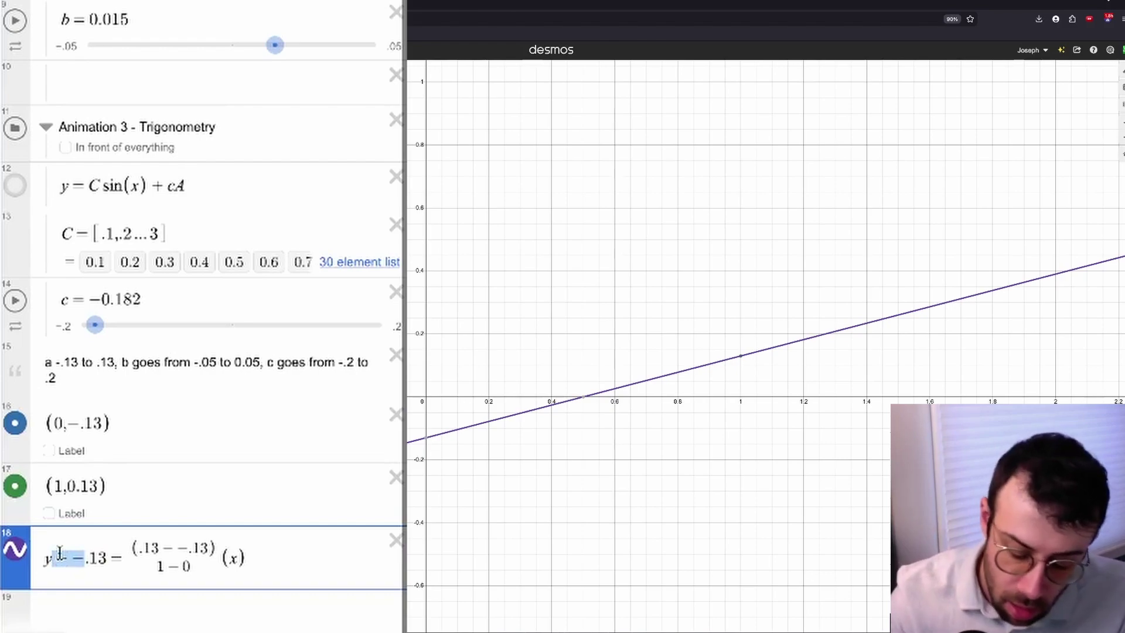
pyautogui.write('+')
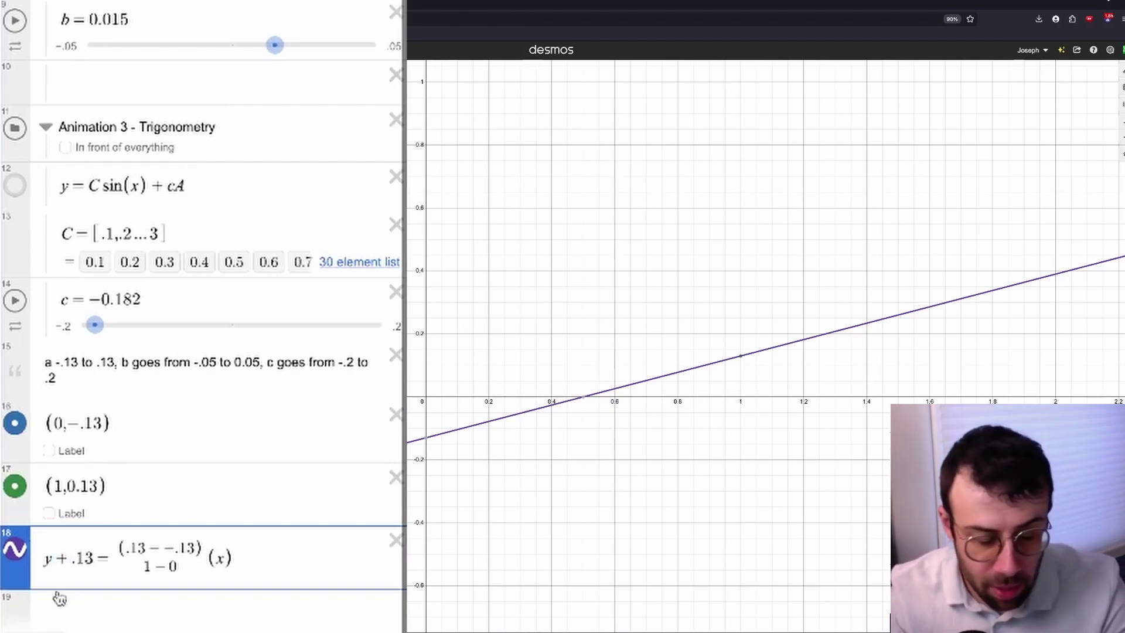
pyautogui.moveTo(63, 560); pyautogui.dragTo(91, 567)
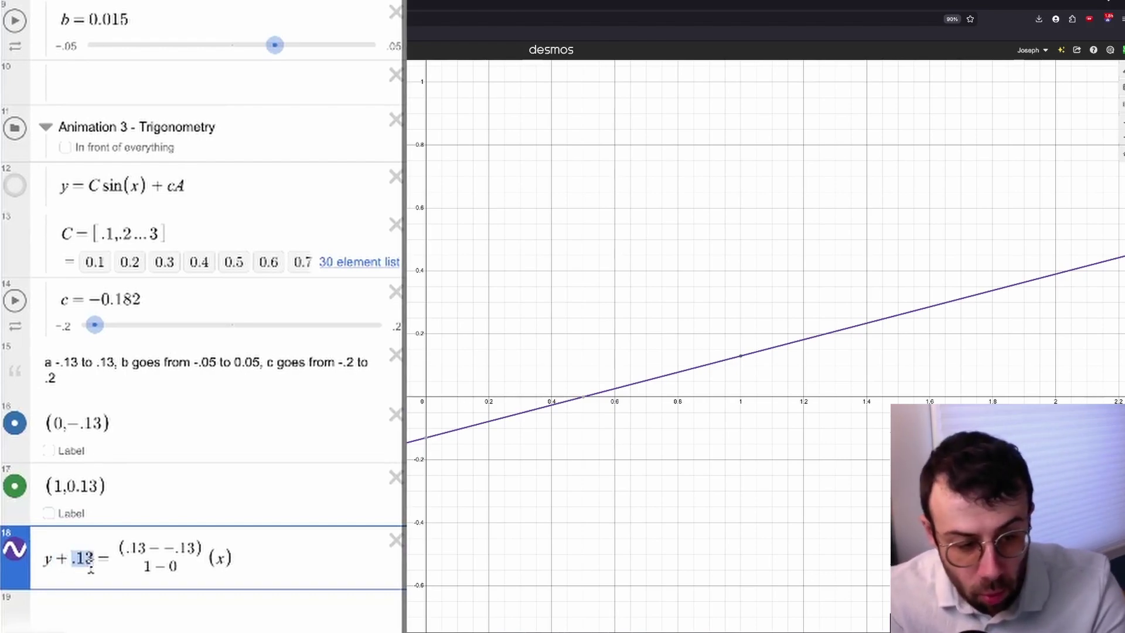
pyautogui.press('BackSpace')
pyautogui.press('BackSpace')
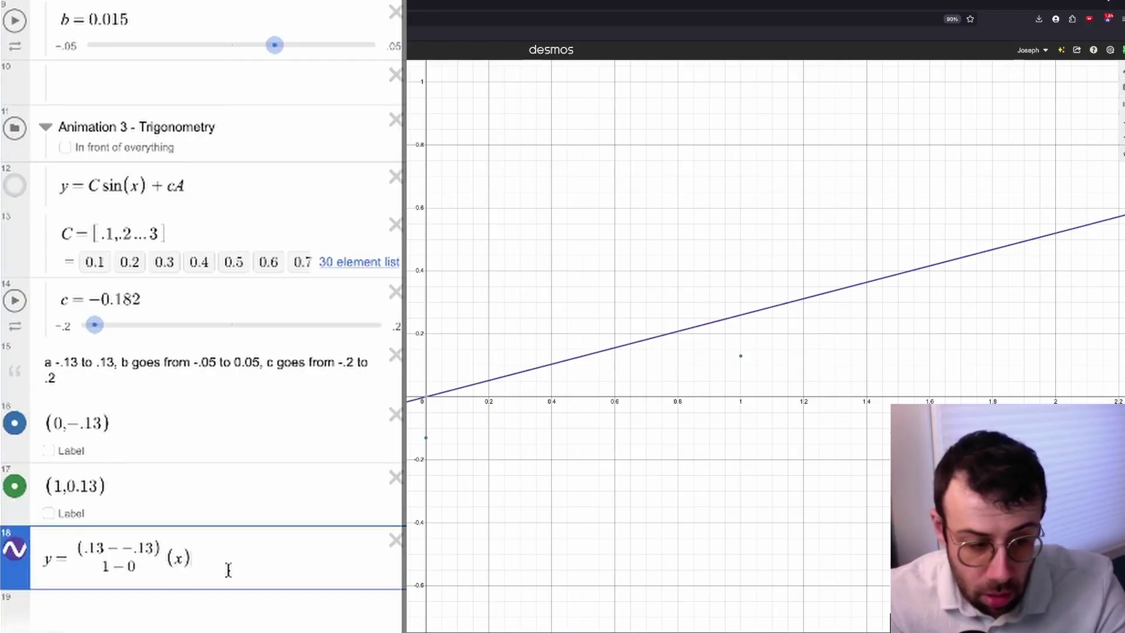
pyautogui.write('-.13')
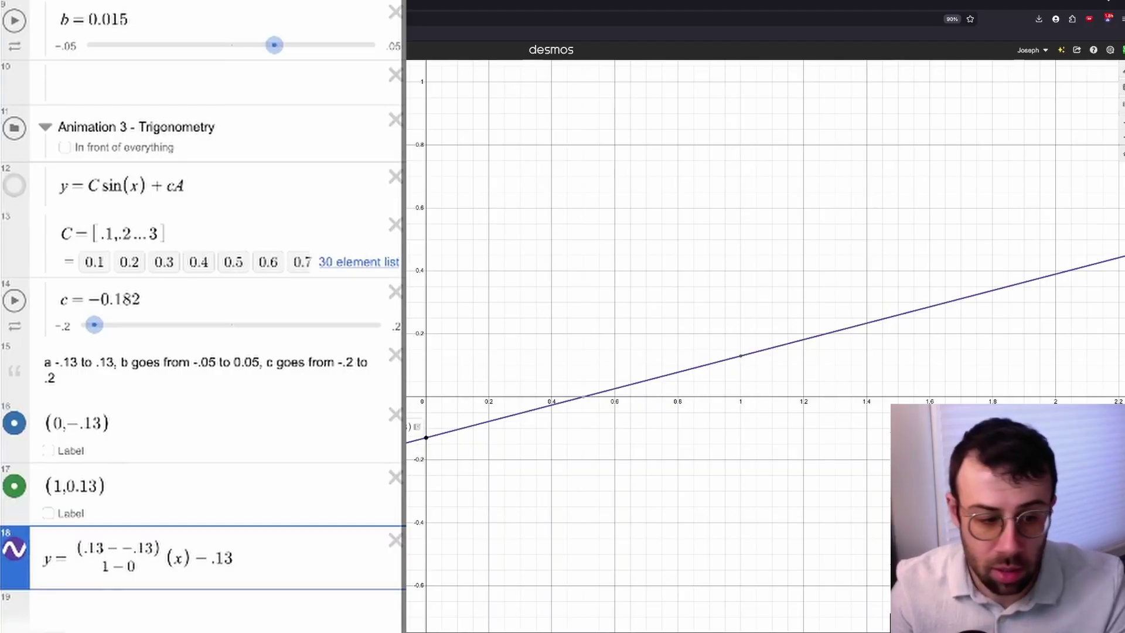
# Replace the a slider in the Animation 1 - Lines folder with a copy of the line equation
pyautogui.moveTo(178, 598); pyautogui.dragTo(34, 598)
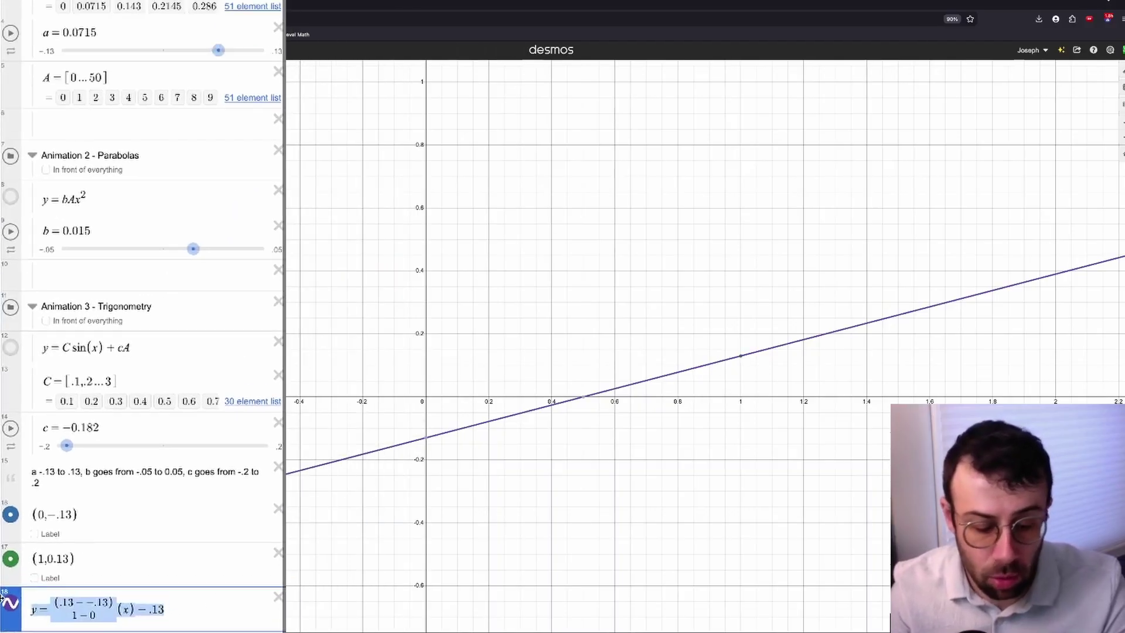
pyautogui.moveTo(117, 32); pyautogui.dragTo(2, 18)
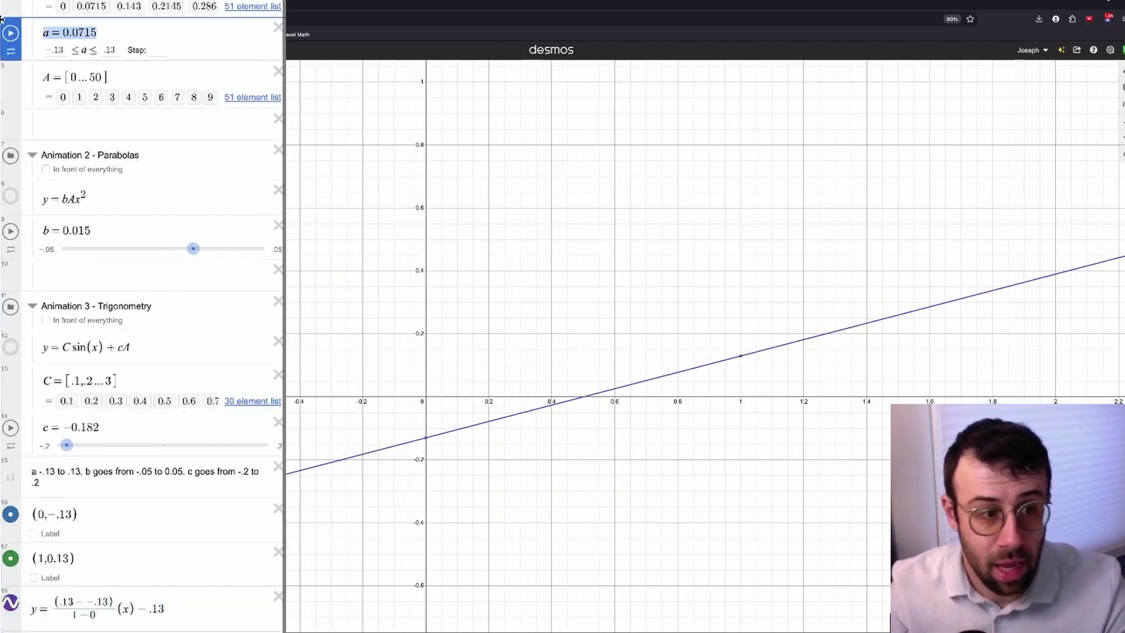
pyautogui.write('y=(.13--.13)/(1-0)(x)-.13')
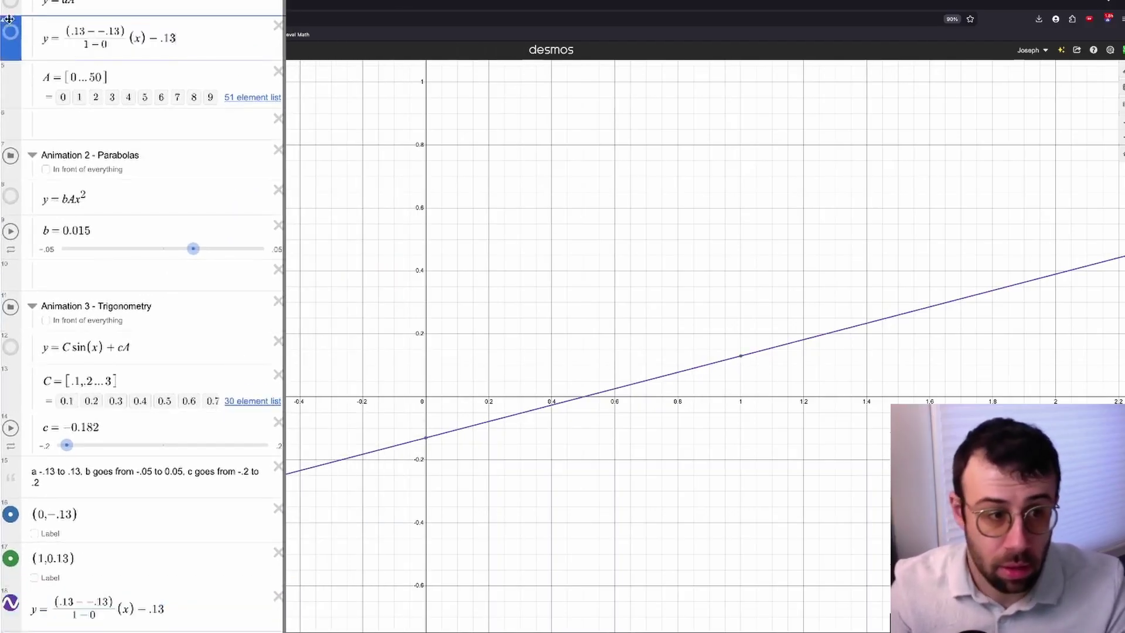
# Rewrite the copied equation with a instead of y and t instead of x, giving a = (.13 - -.13)/(1 - 0)(t) - .13
pyautogui.click(44, 38)
pyautogui.press('BackSpace')
pyautogui.write('a')
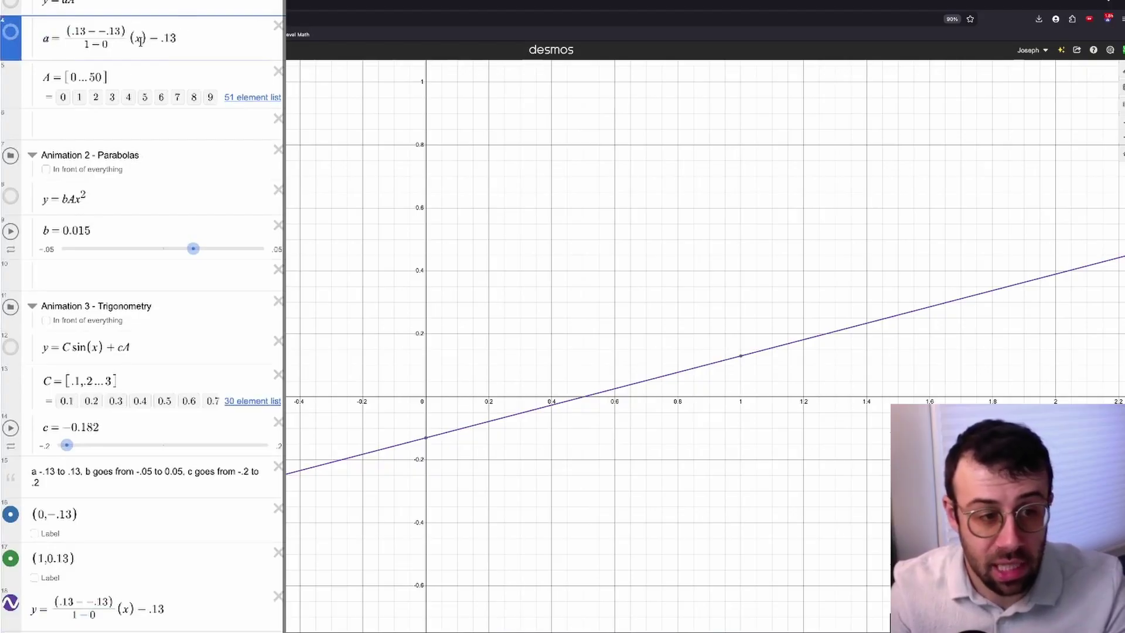
pyautogui.press('BackSpace')
pyautogui.write('t')
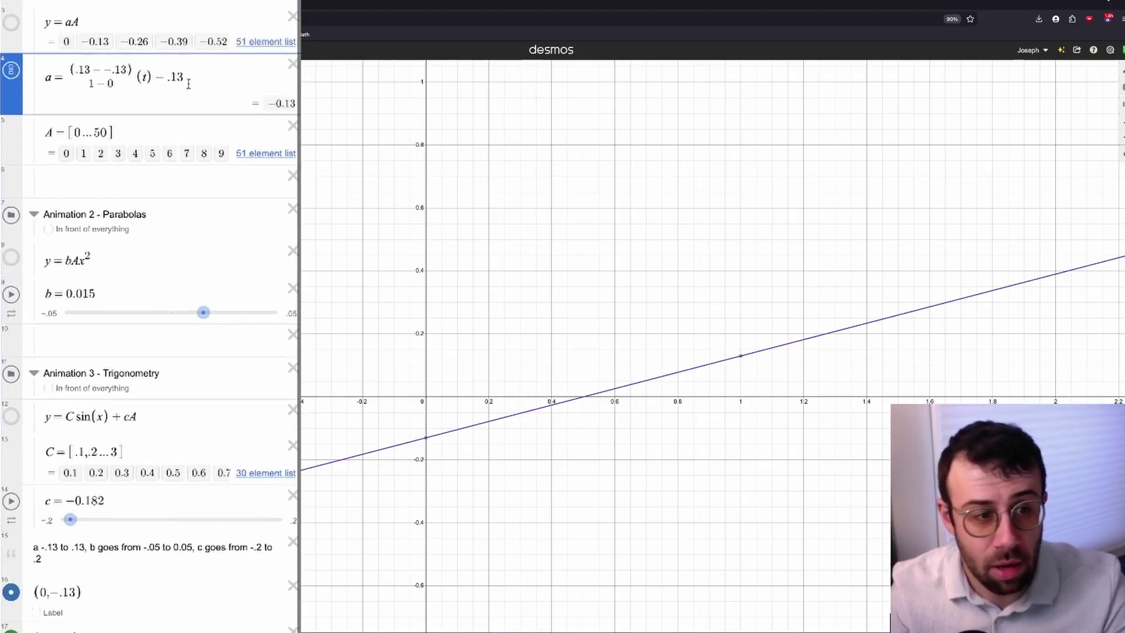
pyautogui.scroll(3, 188, 83)
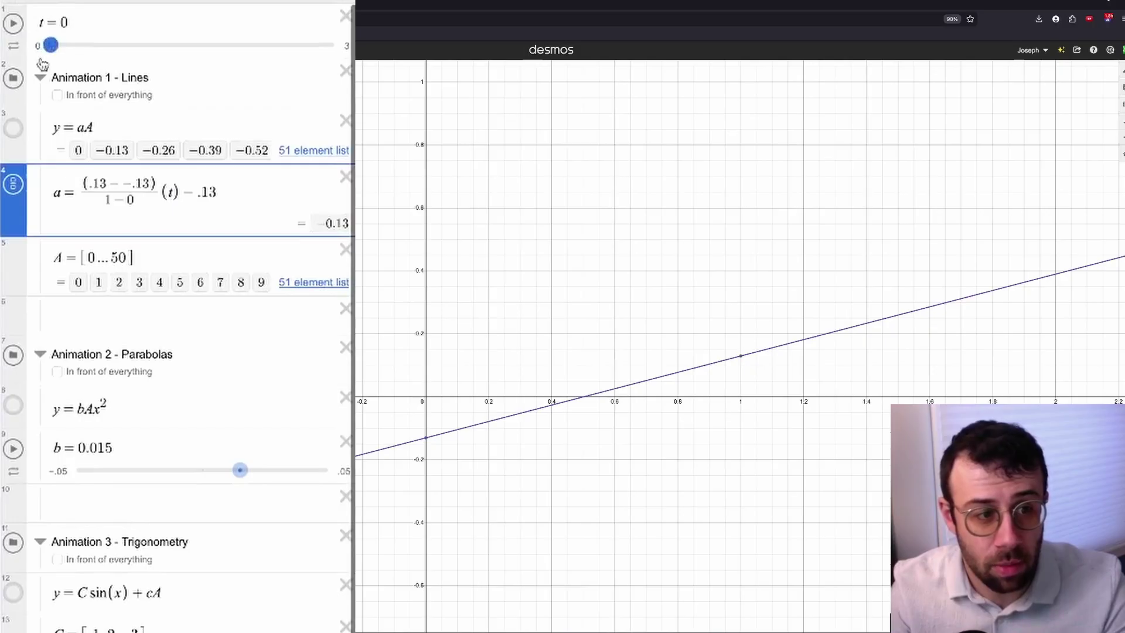
# Show the lines y = aA, try the t slider and return it to 0, and collapse the Animation 1 - Lines folder
pyautogui.click(13, 130)
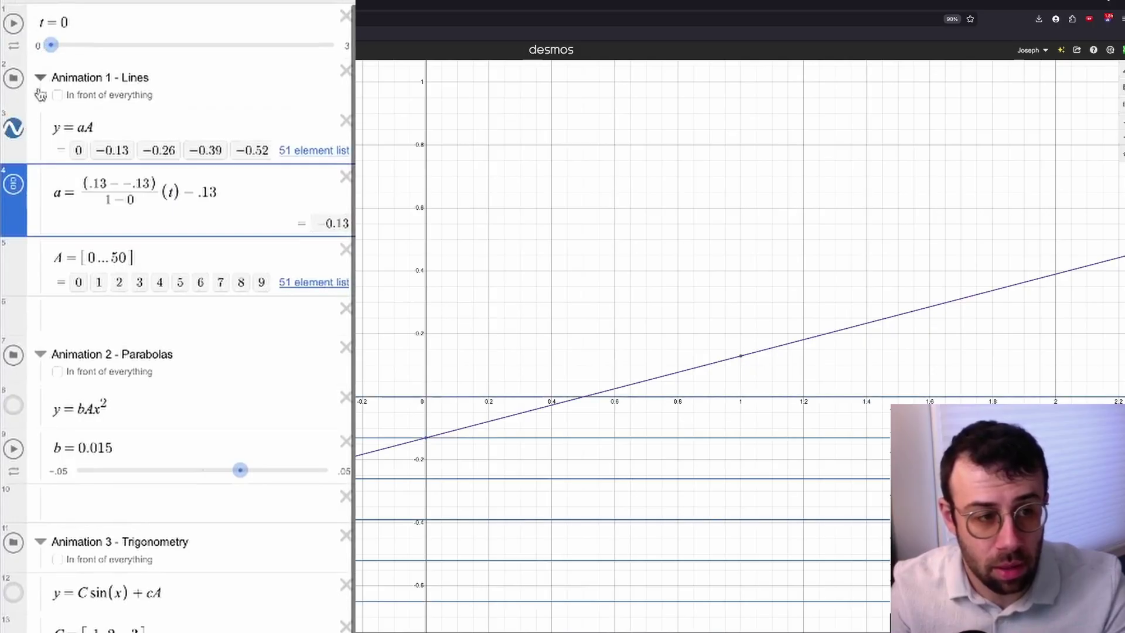
pyautogui.click(51, 46)
pyautogui.moveTo(51, 47); pyautogui.dragTo(20, 50)
pyautogui.click(42, 76)
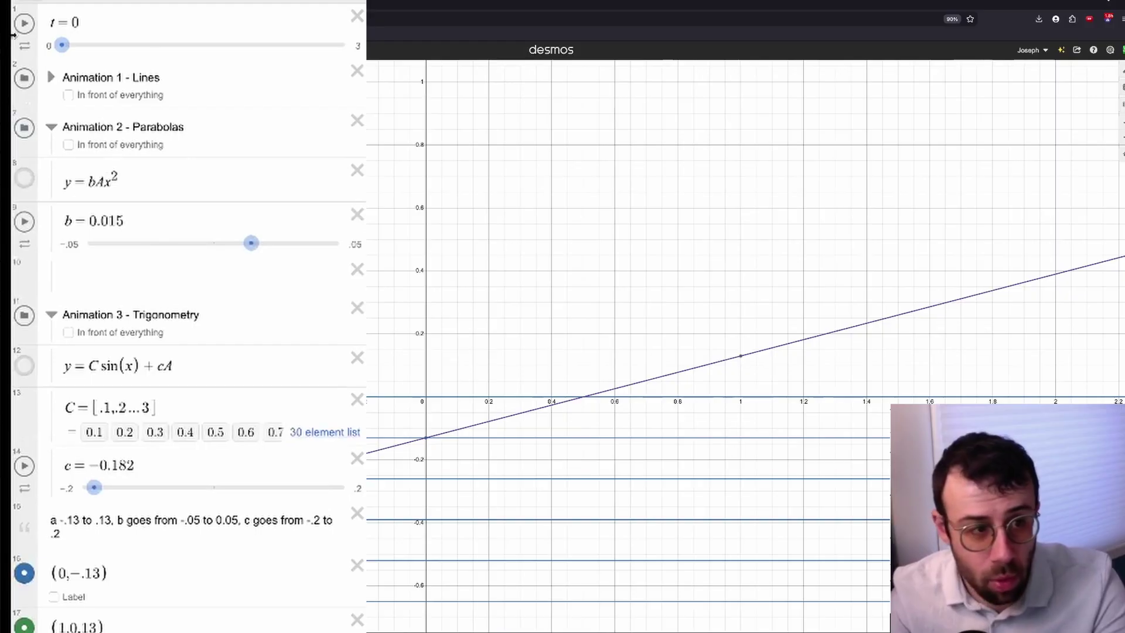
# Set the y-coordinates of the two reference points to -.05 and 0.05, following the range noted for b
pyautogui.scroll(-1, 353, 510)
pyautogui.scroll(-2, 353, 509)
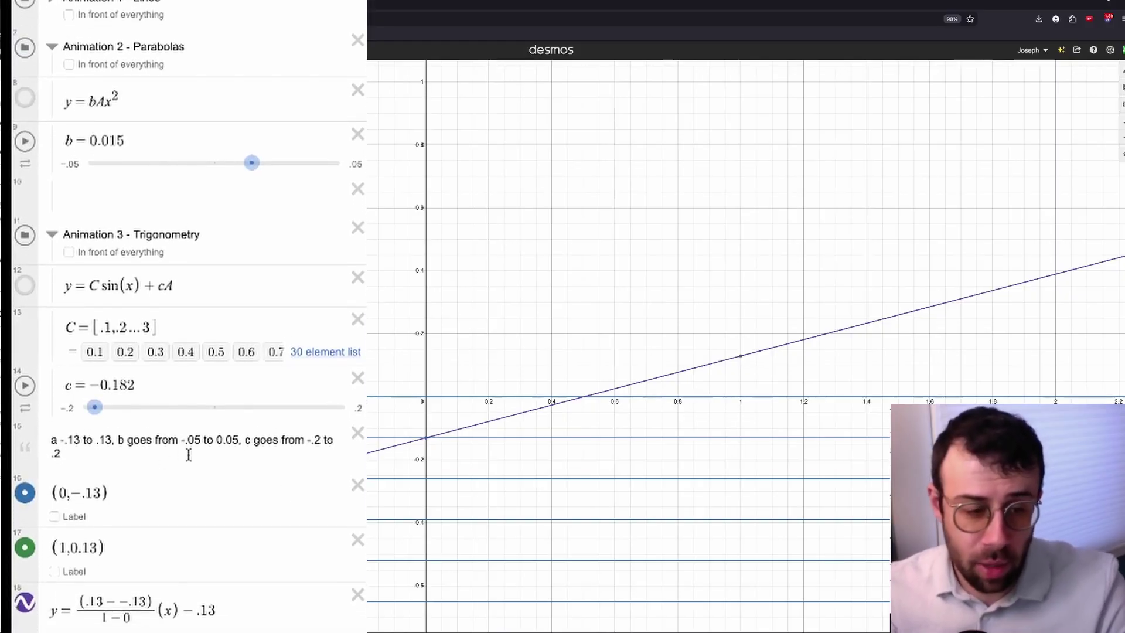
pyautogui.click(98, 493)
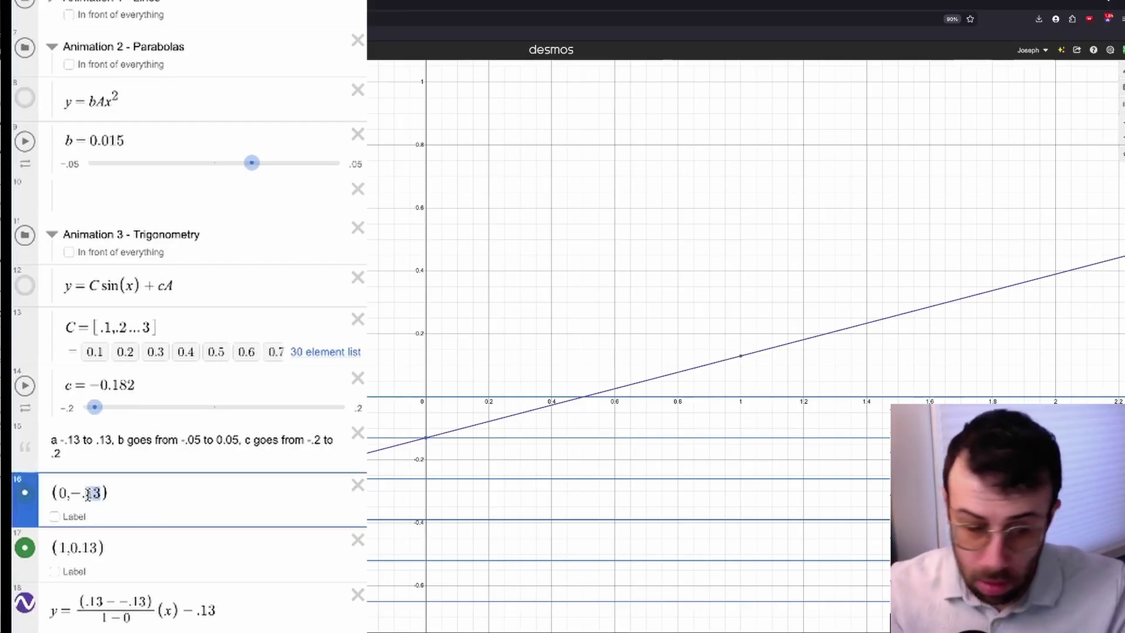
pyautogui.write('.05')
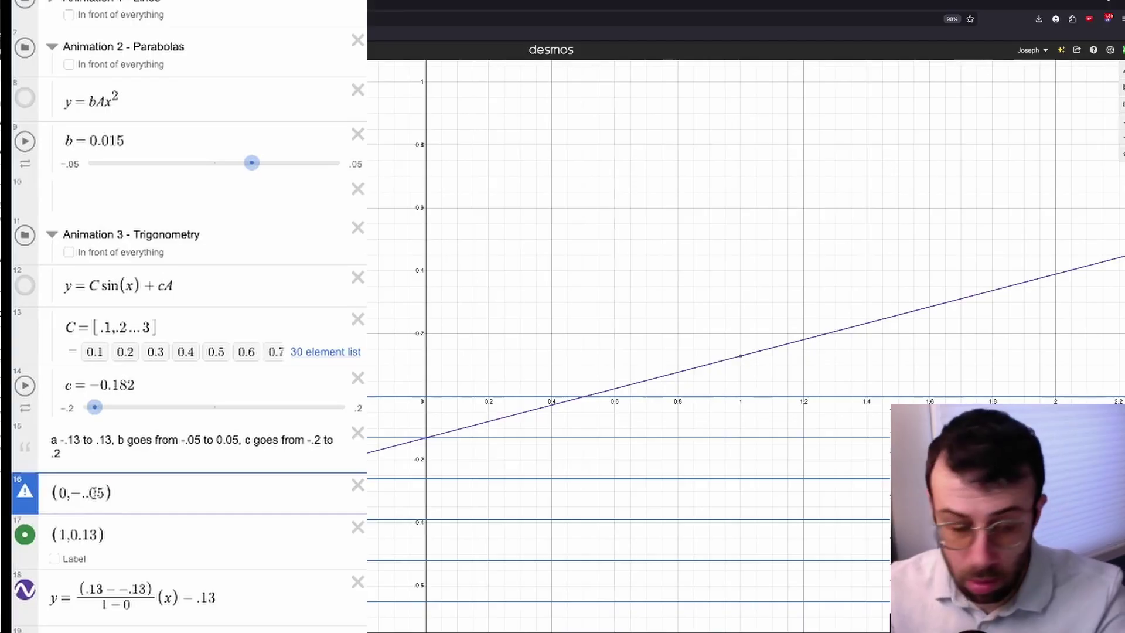
pyautogui.press('BackSpace')
pyautogui.moveTo(98, 548); pyautogui.dragTo(84, 549)
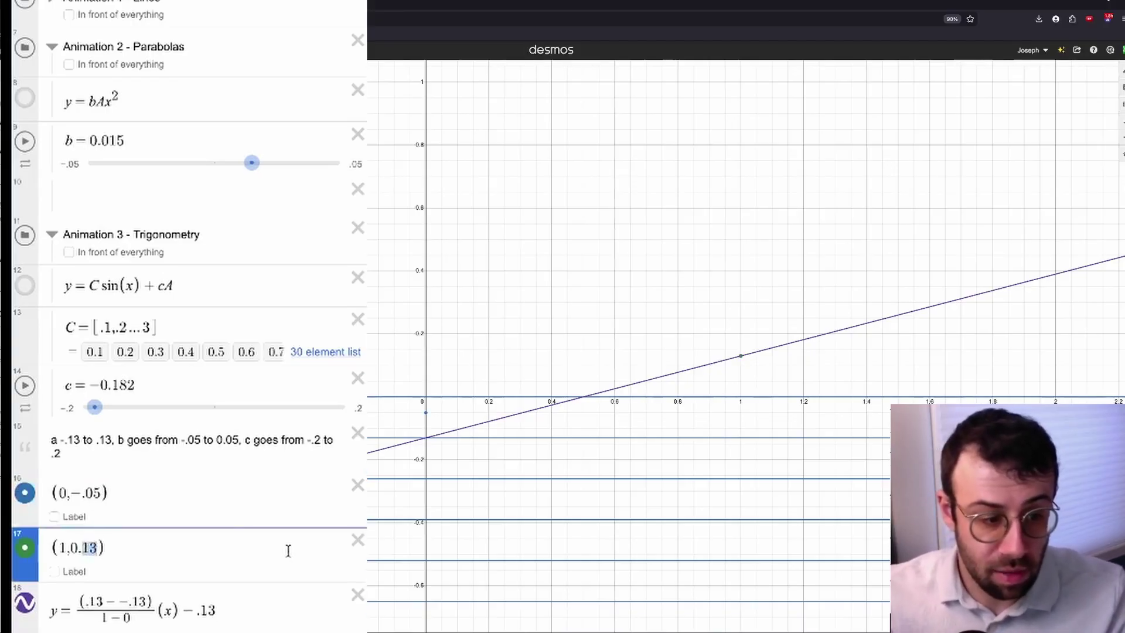
pyautogui.write('05')
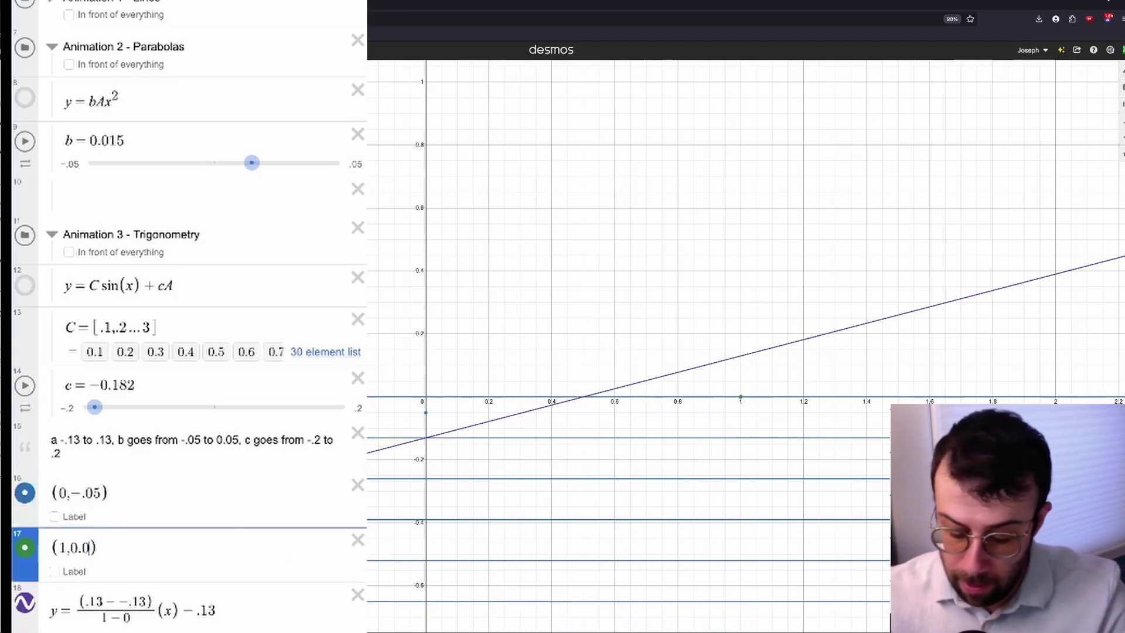
# Set the x-coordinates of the two points to 1 and 2, and hide the Animation 1 - Lines folder's graphs
pyautogui.moveTo(66, 488); pyautogui.dragTo(62, 486)
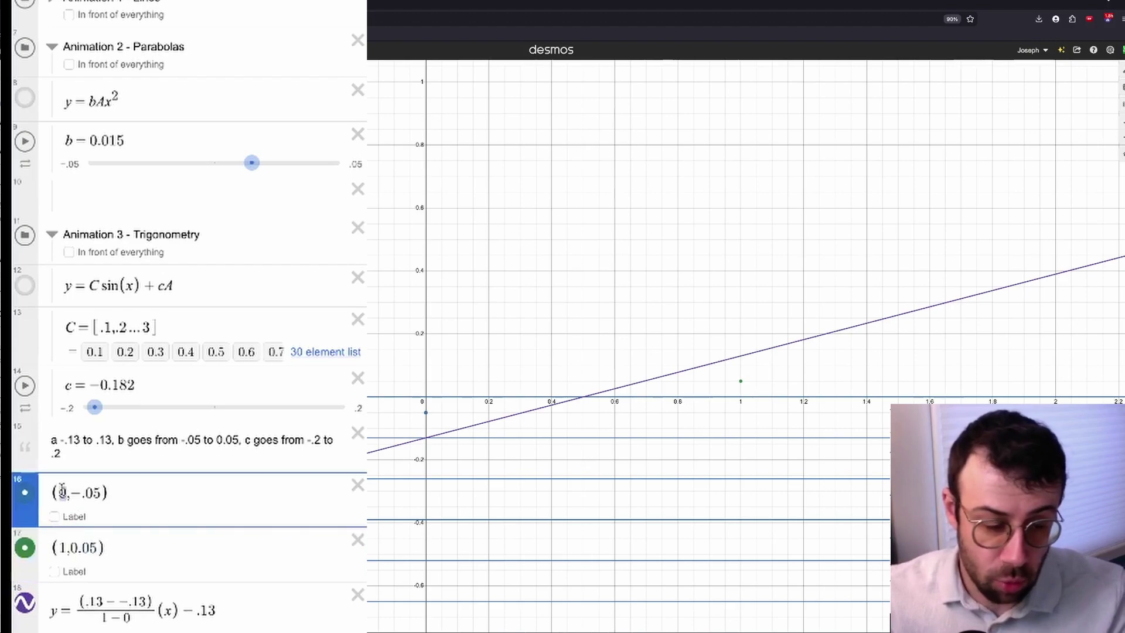
pyautogui.write('1')
pyautogui.moveTo(66, 548); pyautogui.dragTo(60, 547)
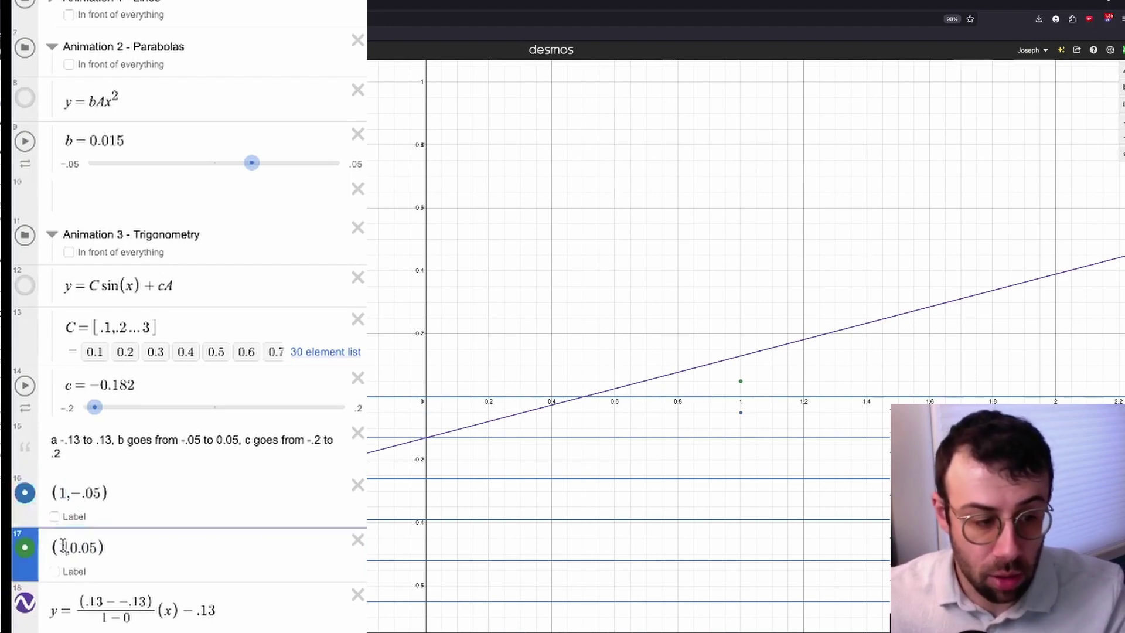
pyautogui.write('2')
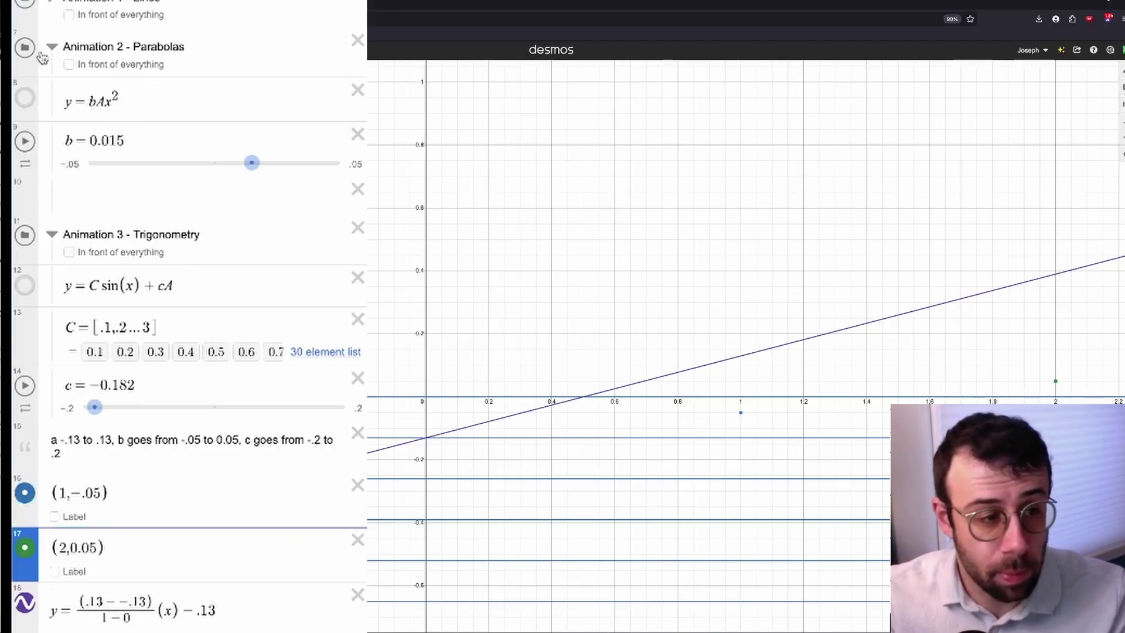
pyautogui.click(25, 3)
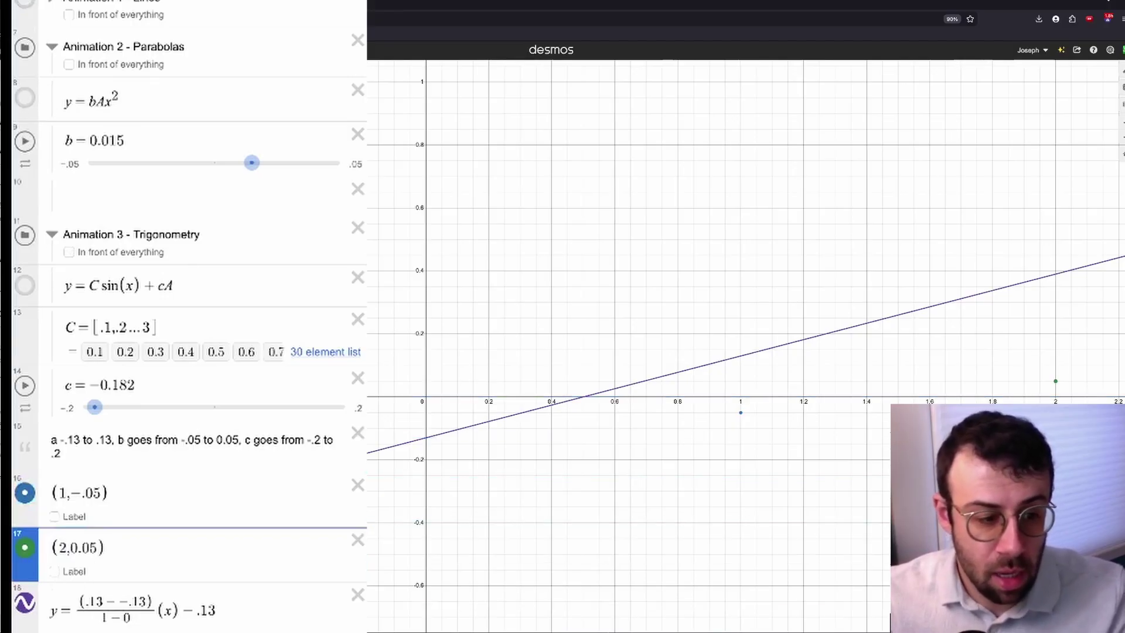
# Change the denominator of the slope in the line equation below the points to 2 - 1
pyautogui.click(115, 609)
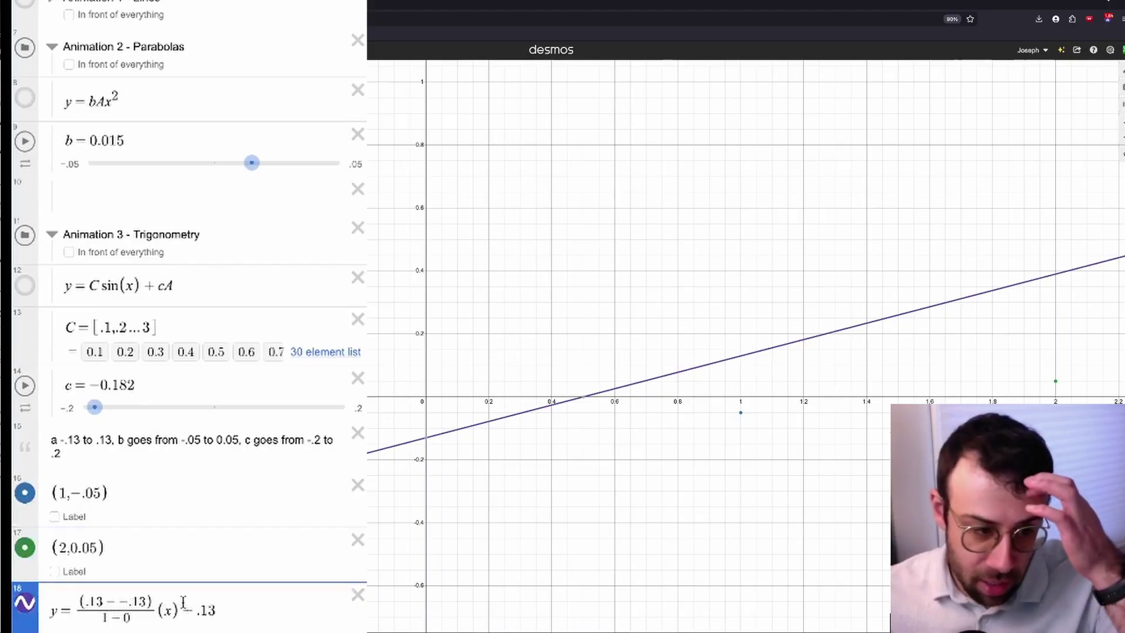
pyautogui.doubleClick(107, 617)
pyautogui.write('2')
pyautogui.doubleClick(127, 619)
pyautogui.write('1')
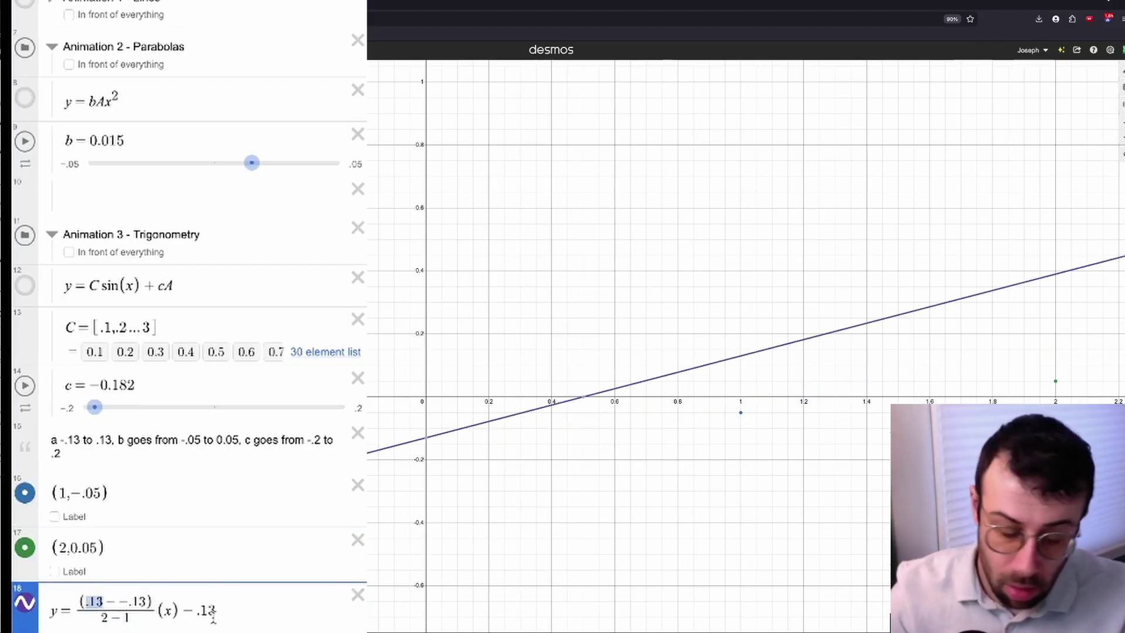
# Change the numerator of the line equation's slope to (0.05 - -.05)
pyautogui.write('0.05')
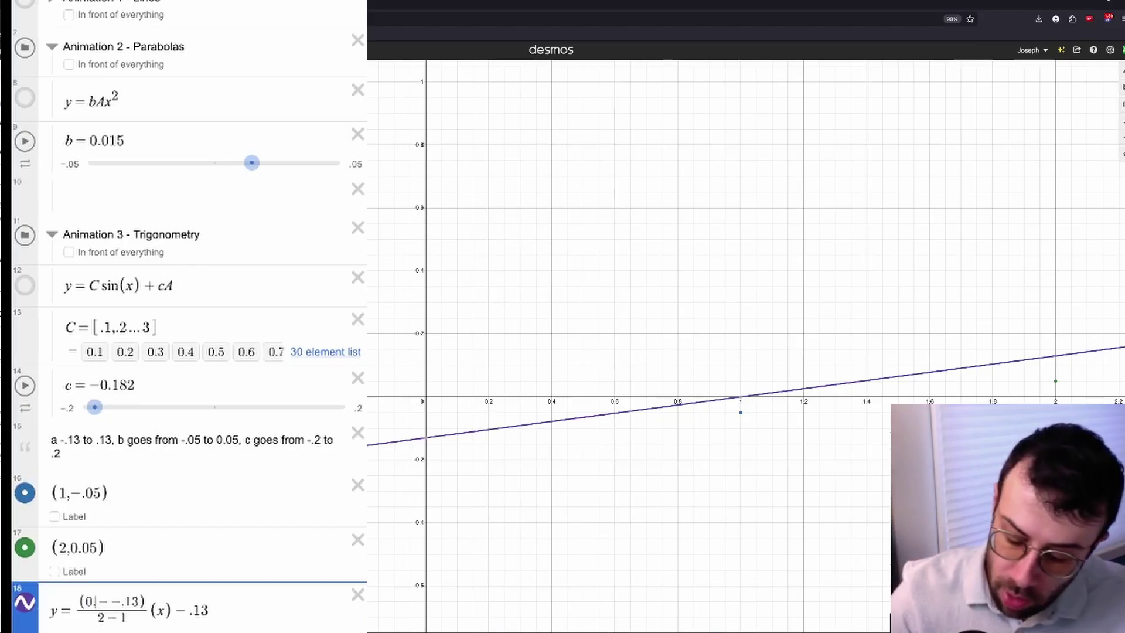
pyautogui.click(147, 602)
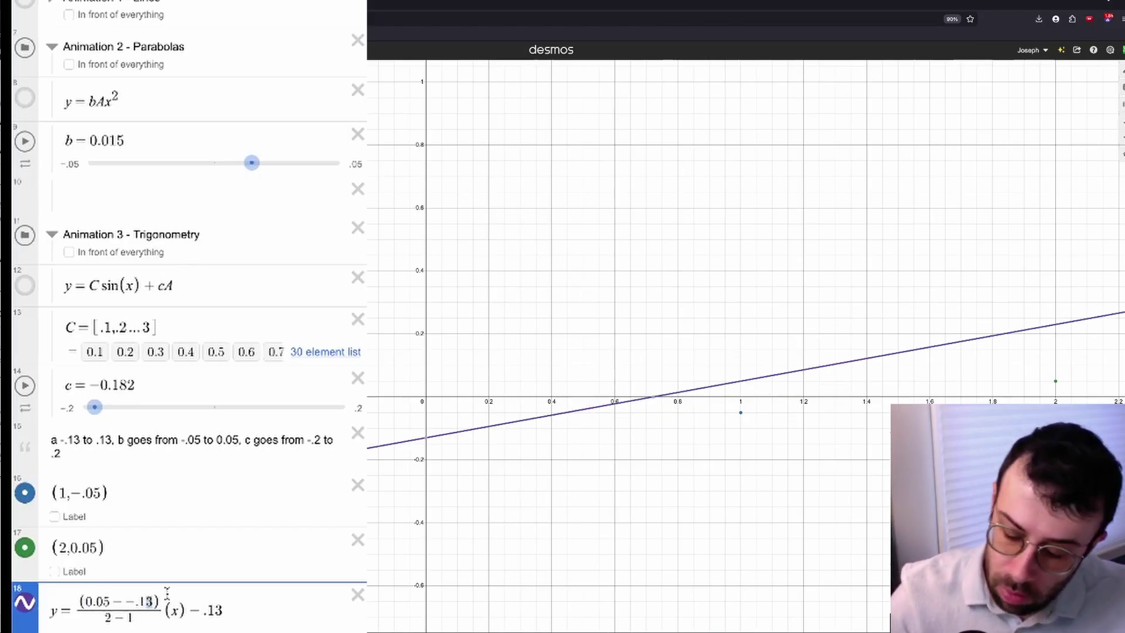
pyautogui.press('BackSpace')
pyautogui.press('BackSpace')
pyautogui.write('05')
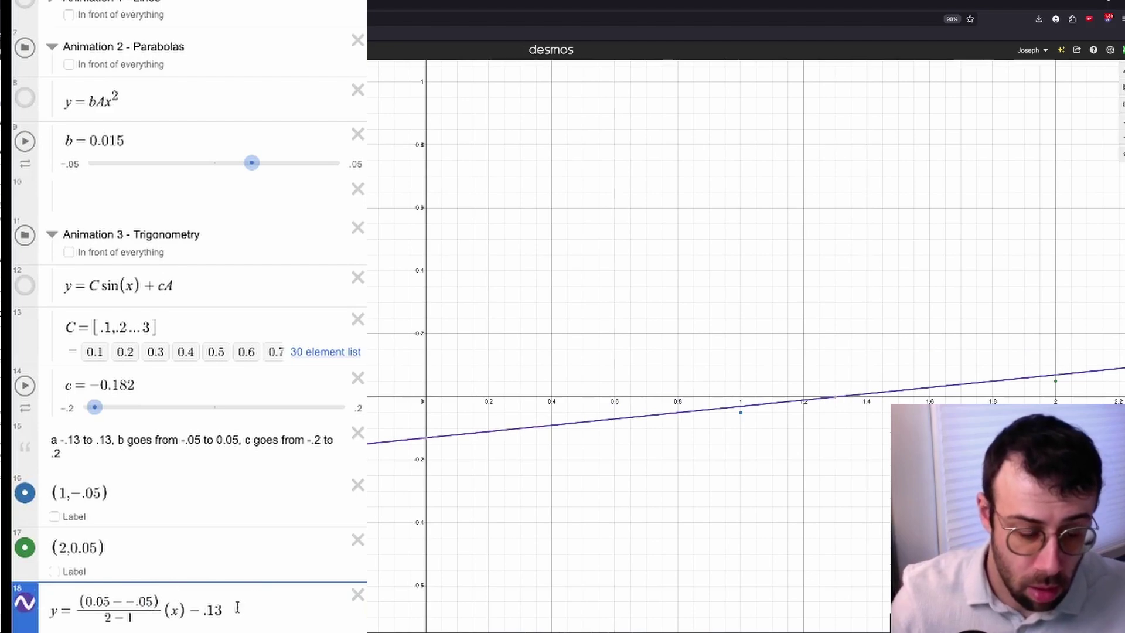
# Set the line's constant to -.05 and its factor to (x - 1), and check the line against both points
pyautogui.moveTo(224, 610); pyautogui.dragTo(210, 610)
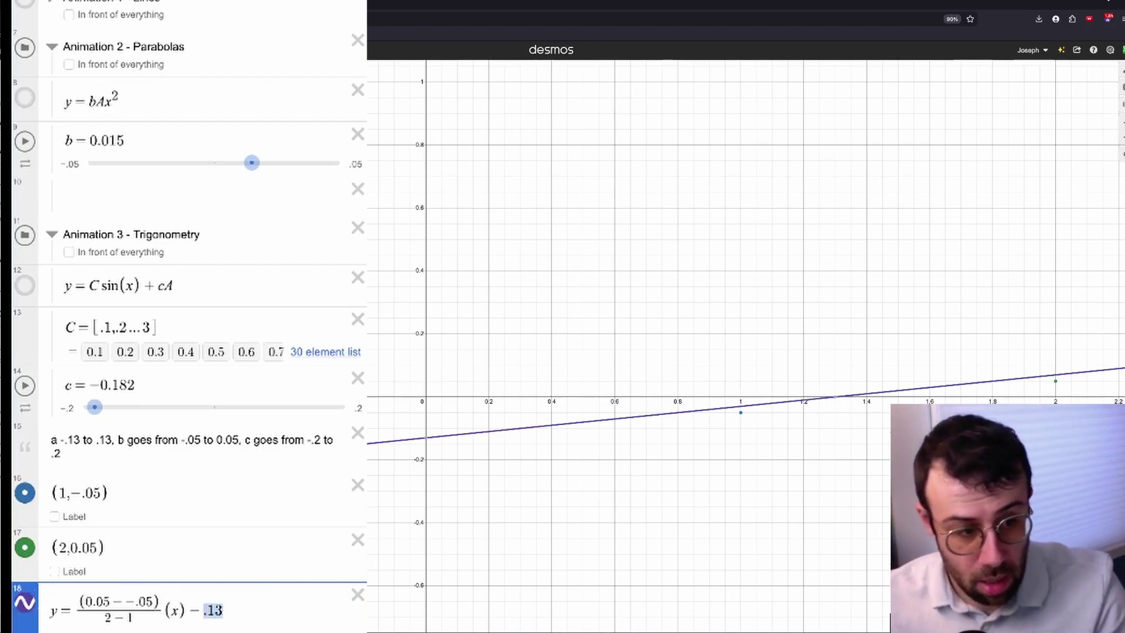
pyautogui.press('BackSpace')
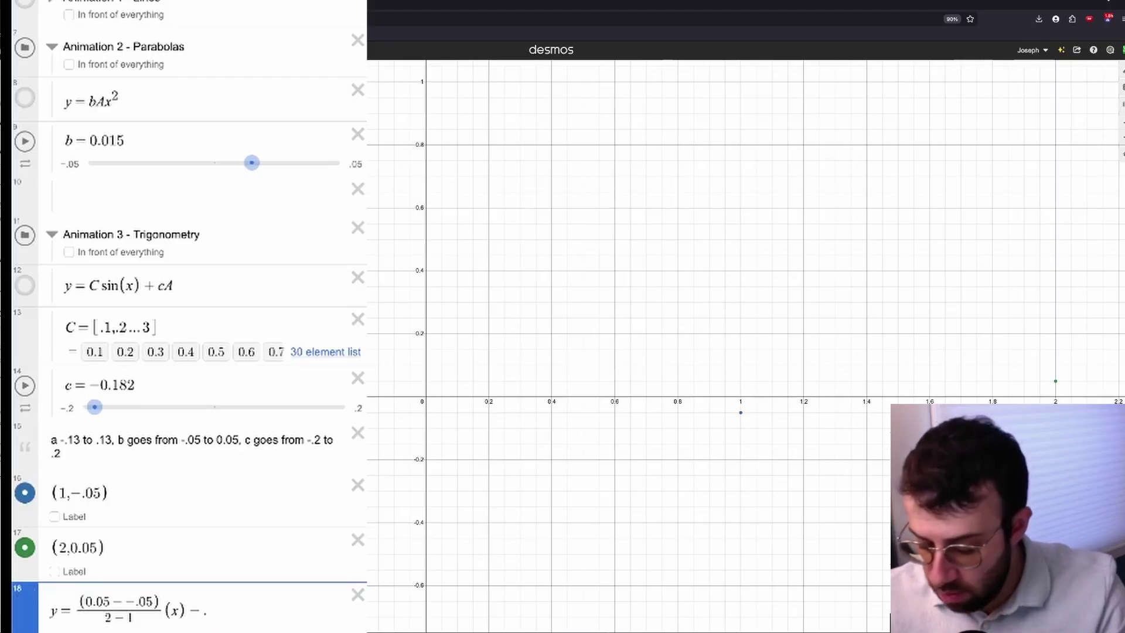
pyautogui.write('05')
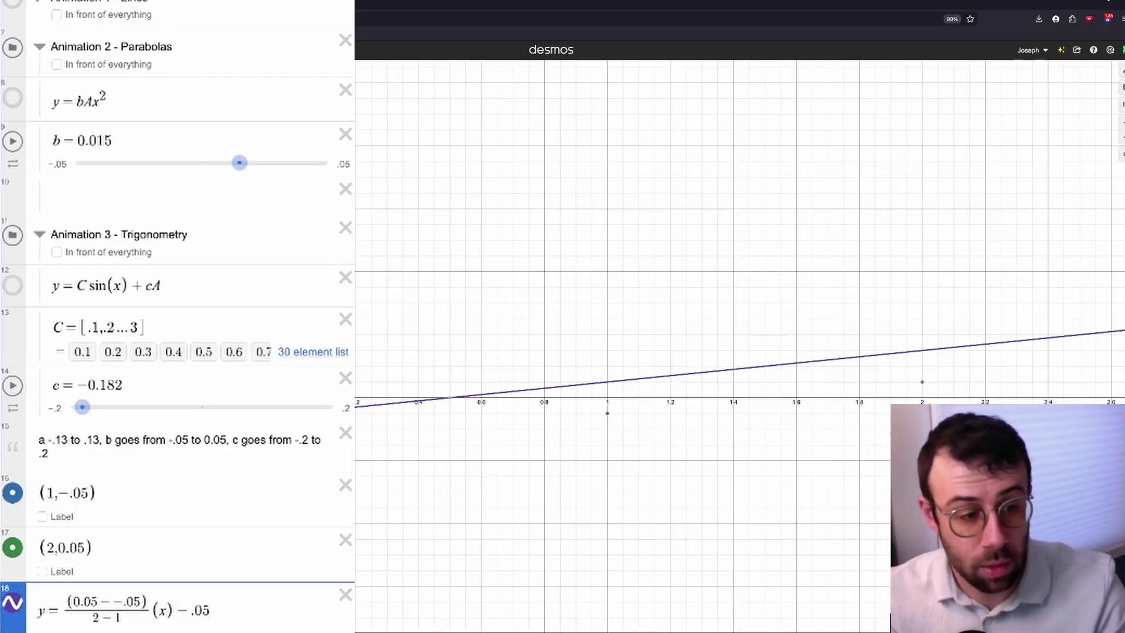
pyautogui.write('-1')
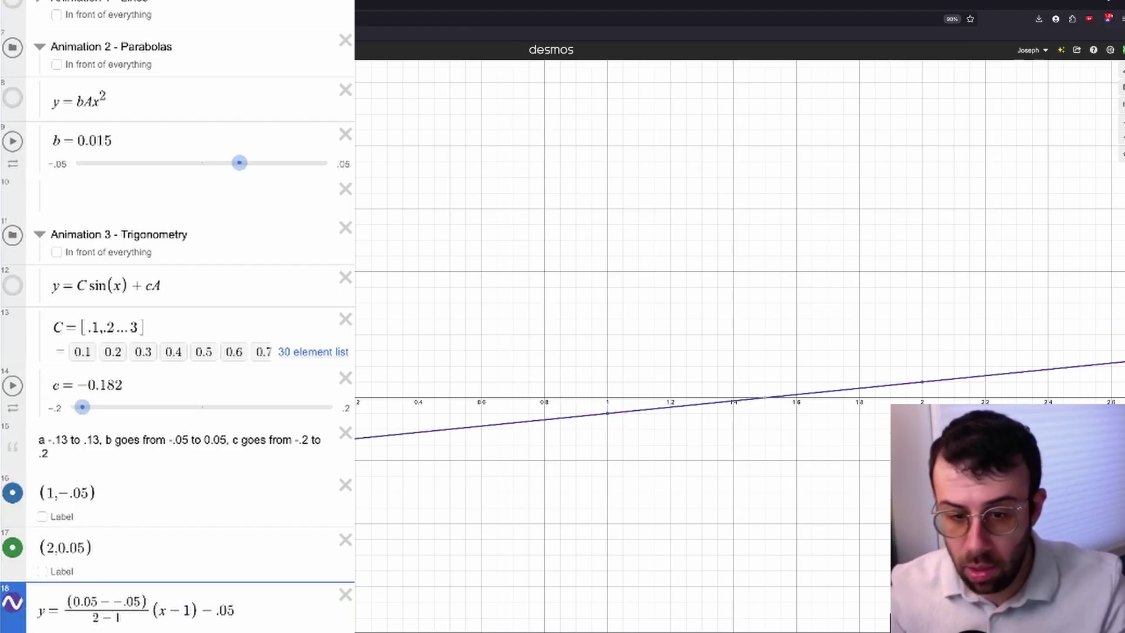
pyautogui.click(364, 470)
pyautogui.moveTo(460, 345); pyautogui.dragTo(441, 349)
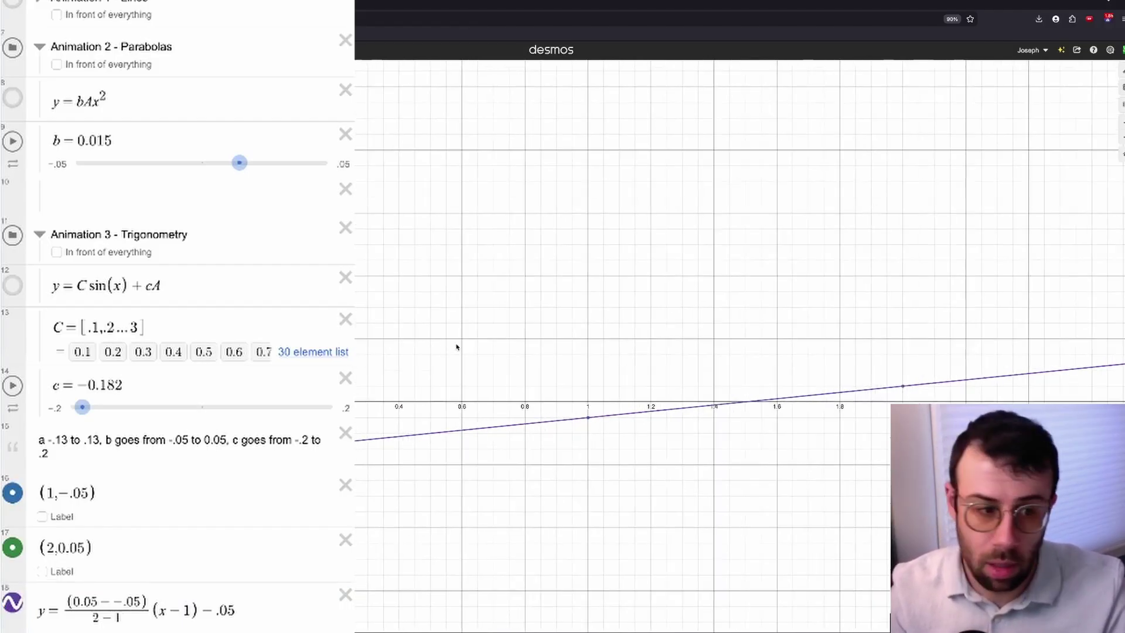
# Replace the b slider in the Animation 2 - Parabolas folder with a copy of the line equation
pyautogui.moveTo(264, 603); pyautogui.dragTo(37, 610)
pyautogui.hotkey('ctrl', 'c')
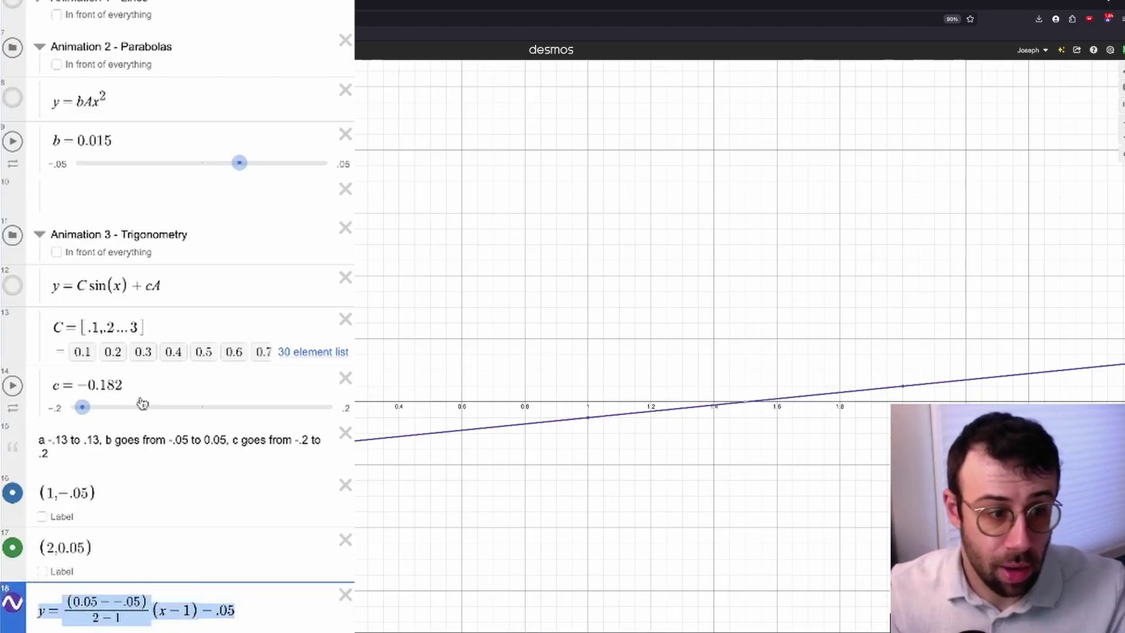
pyautogui.moveTo(131, 143); pyautogui.dragTo(48, 133)
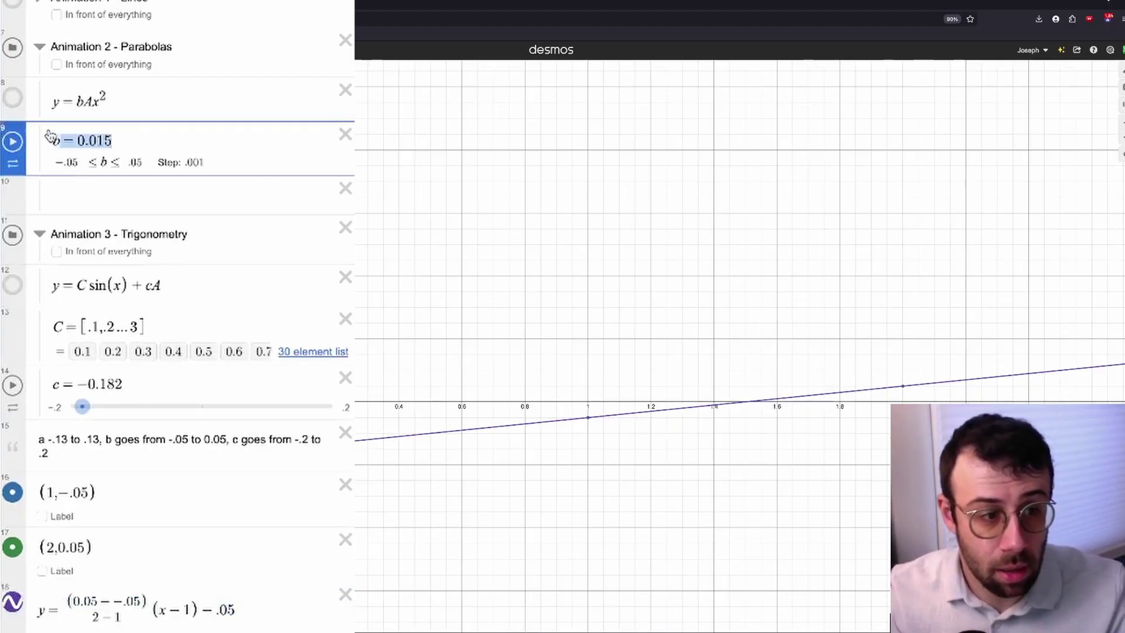
pyautogui.hotkey('ctrl', 'v')
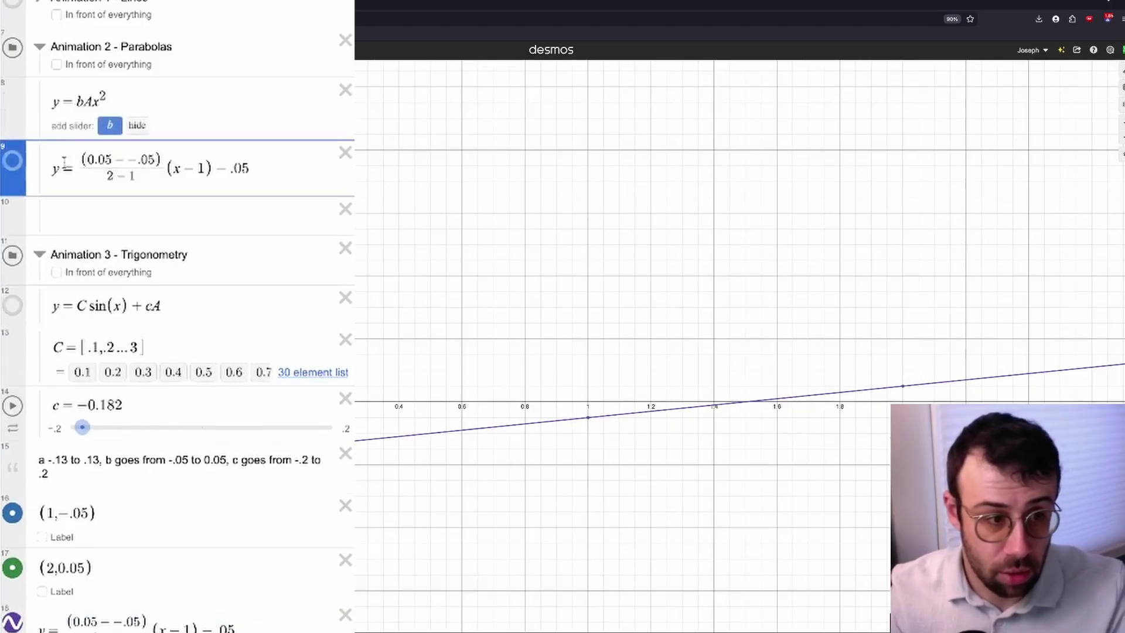
# Rewrite the copied equation with b instead of y and t instead of x, giving b = (0.05 - -.05)/(2 - 1)(t - 1) - .05
pyautogui.doubleClick(56, 170)
pyautogui.write('b')
pyautogui.doubleClick(177, 154)
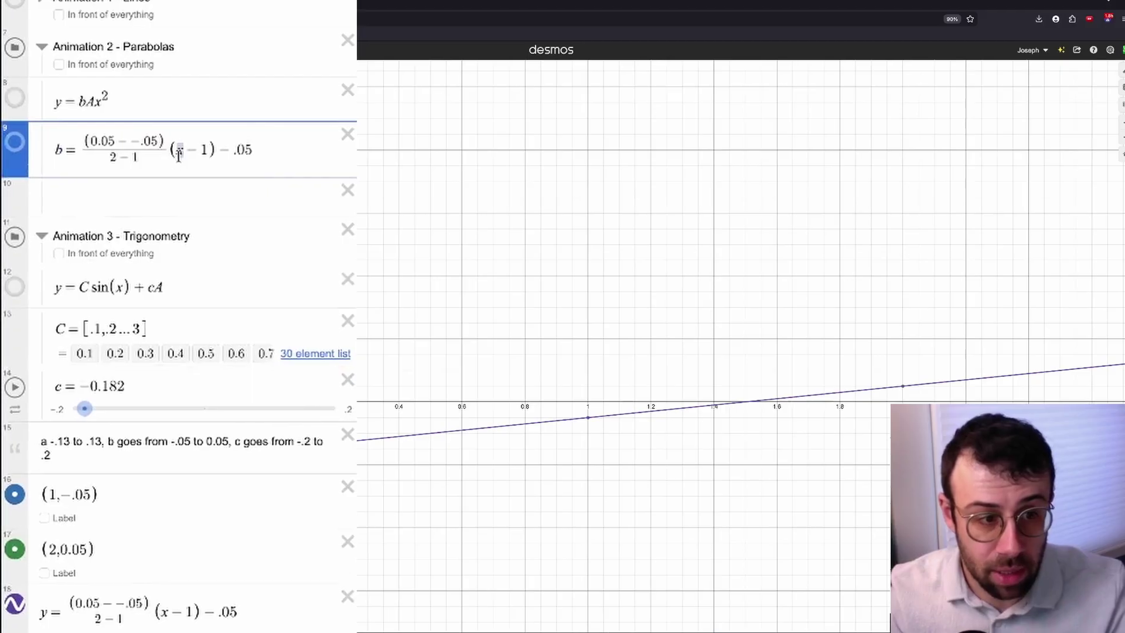
pyautogui.write('t')
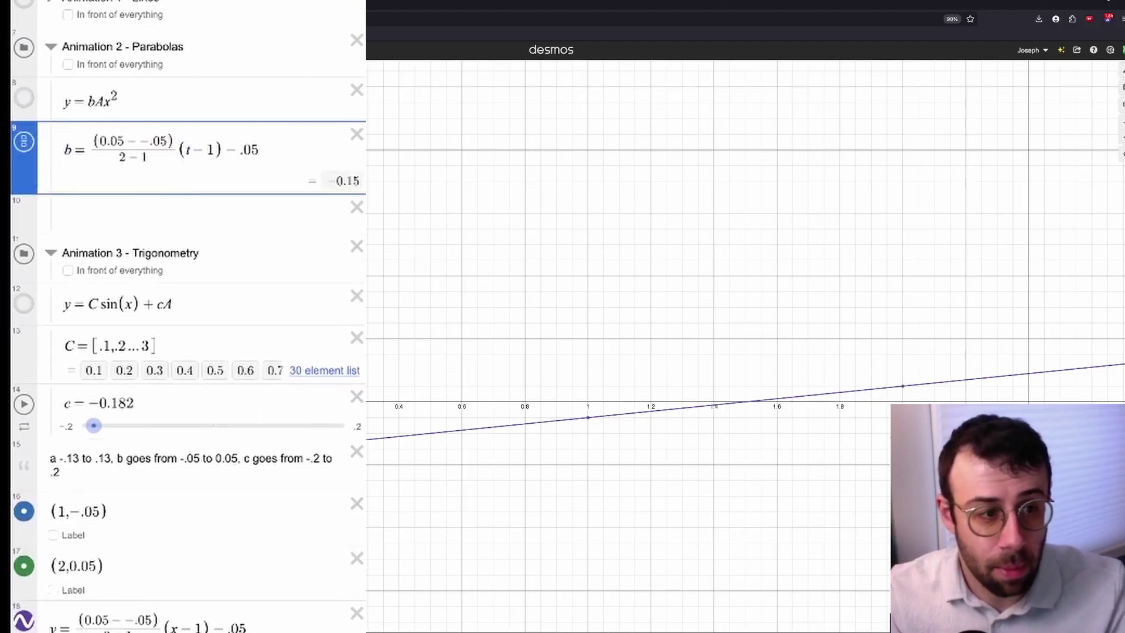
# Set the t slider to 1 and show the parabolas y = bAx^2
pyautogui.scroll(3, 99, 126)
pyautogui.moveTo(117, 43); pyautogui.dragTo(156, 42)
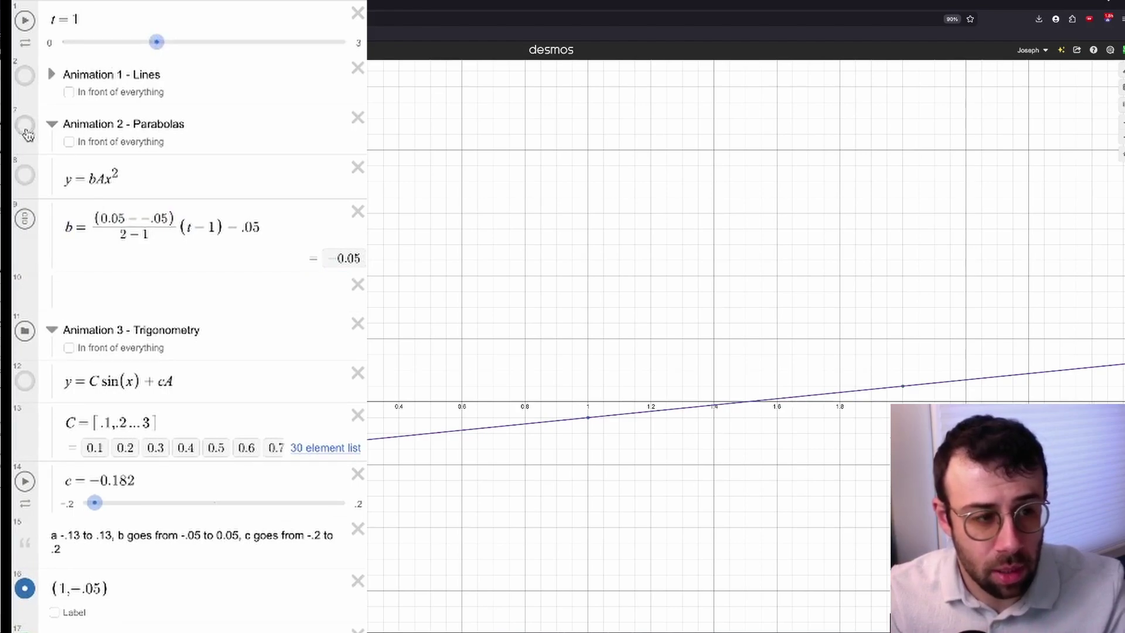
pyautogui.click(34, 179)
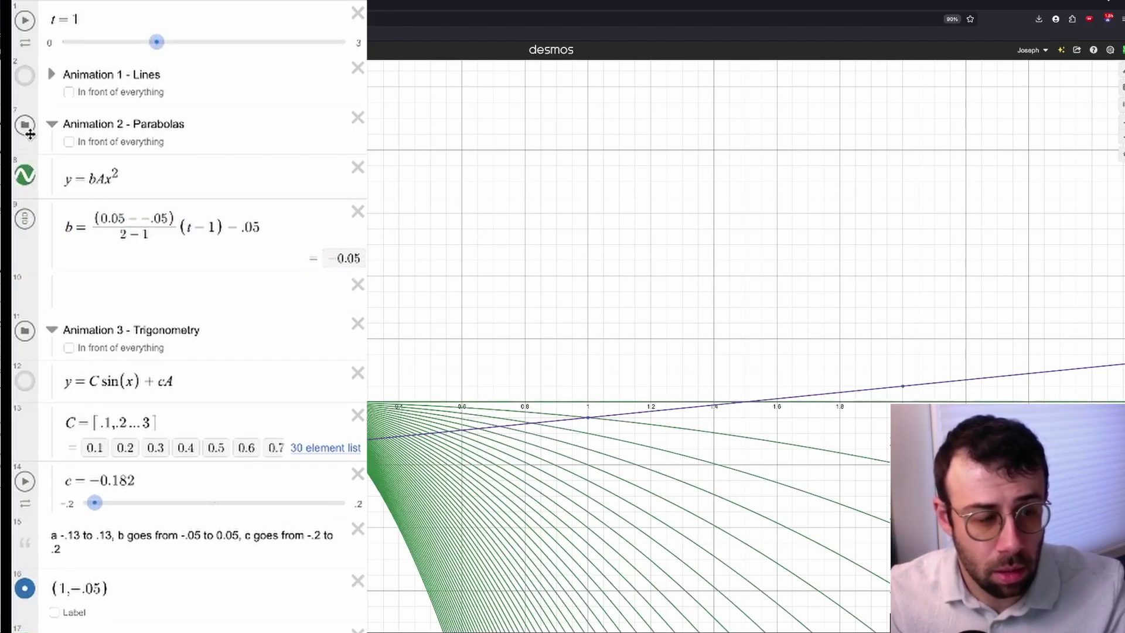
# Play and stop the t animation to test the parabolas, and set t to 1.5
pyautogui.click(25, 22)
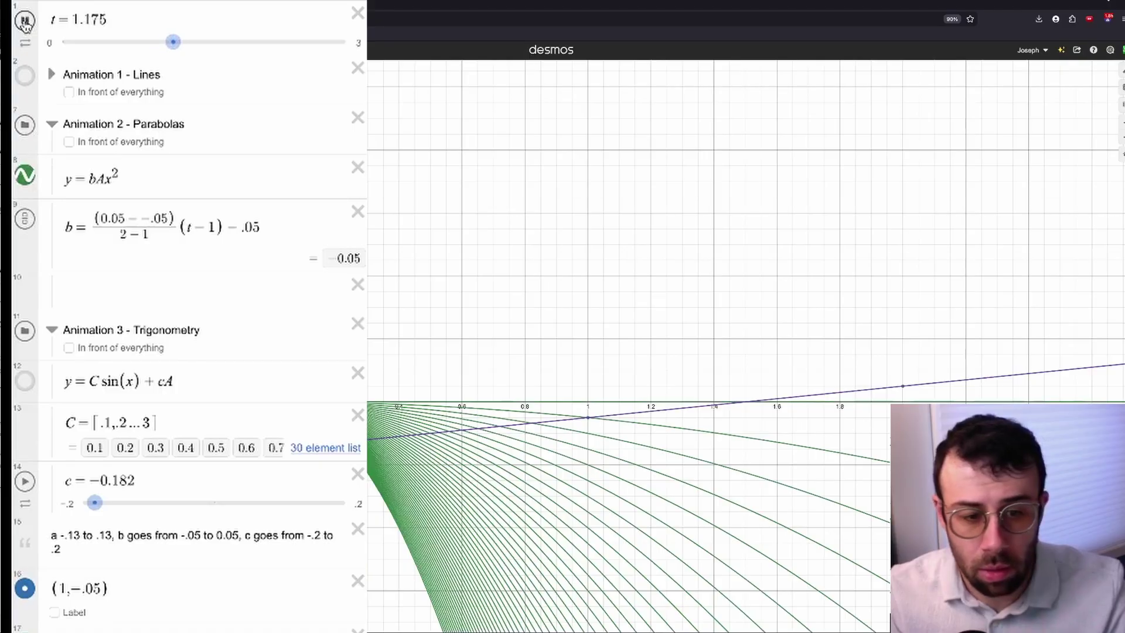
pyautogui.click(25, 22)
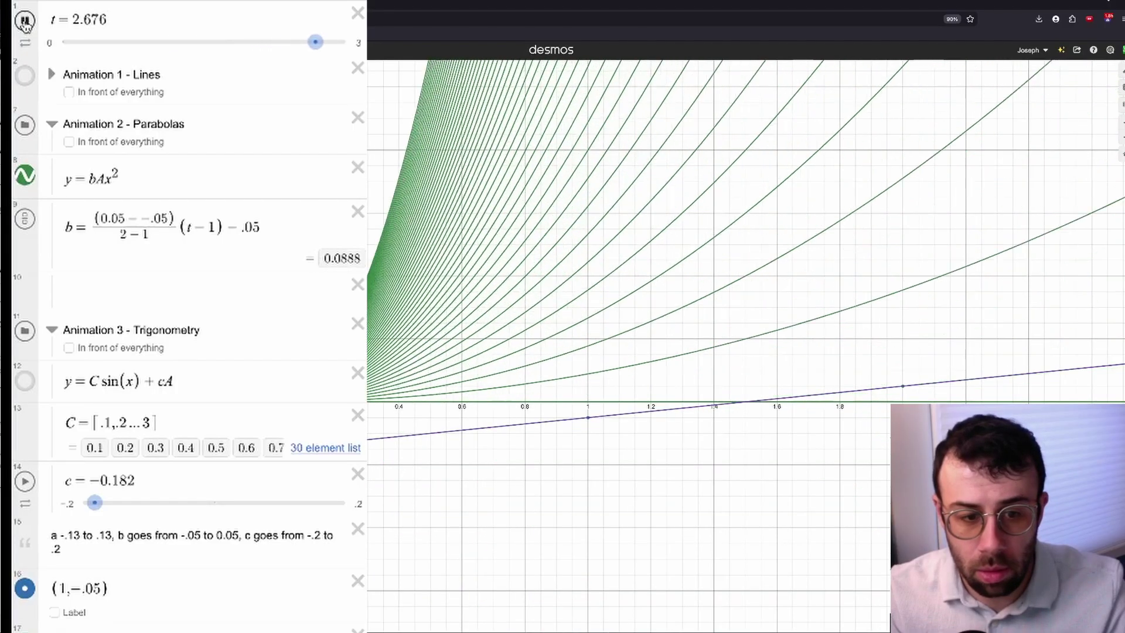
pyautogui.moveTo(317, 47); pyautogui.dragTo(202, 49)
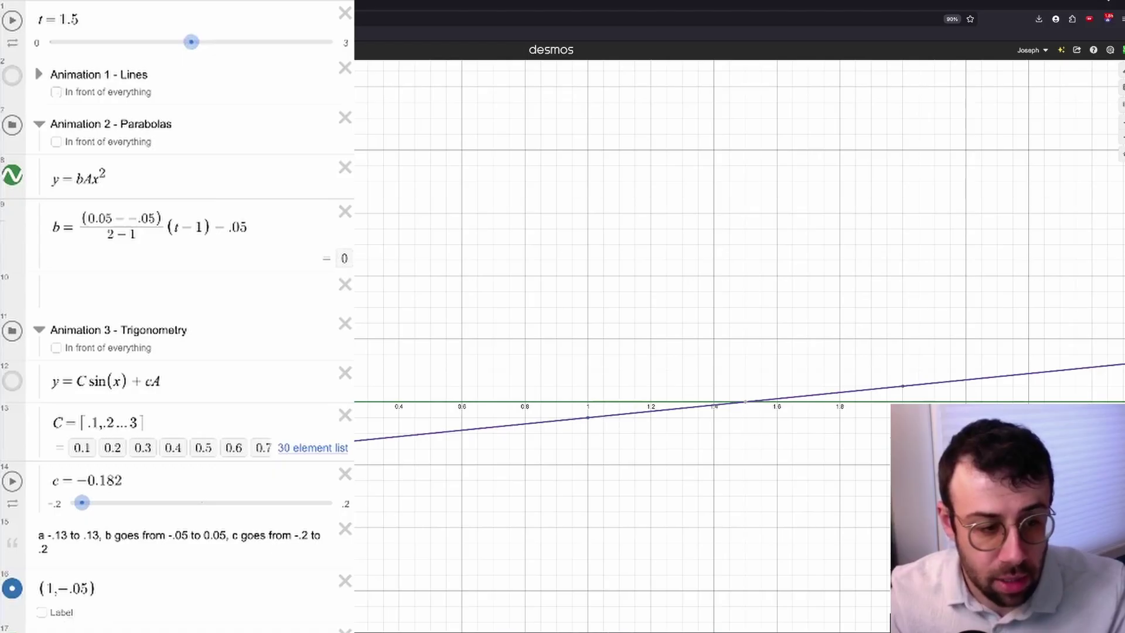
# Change the two reference points to (2, -.2) and (3, 0.2) to match the range of c
pyautogui.click(223, 536)
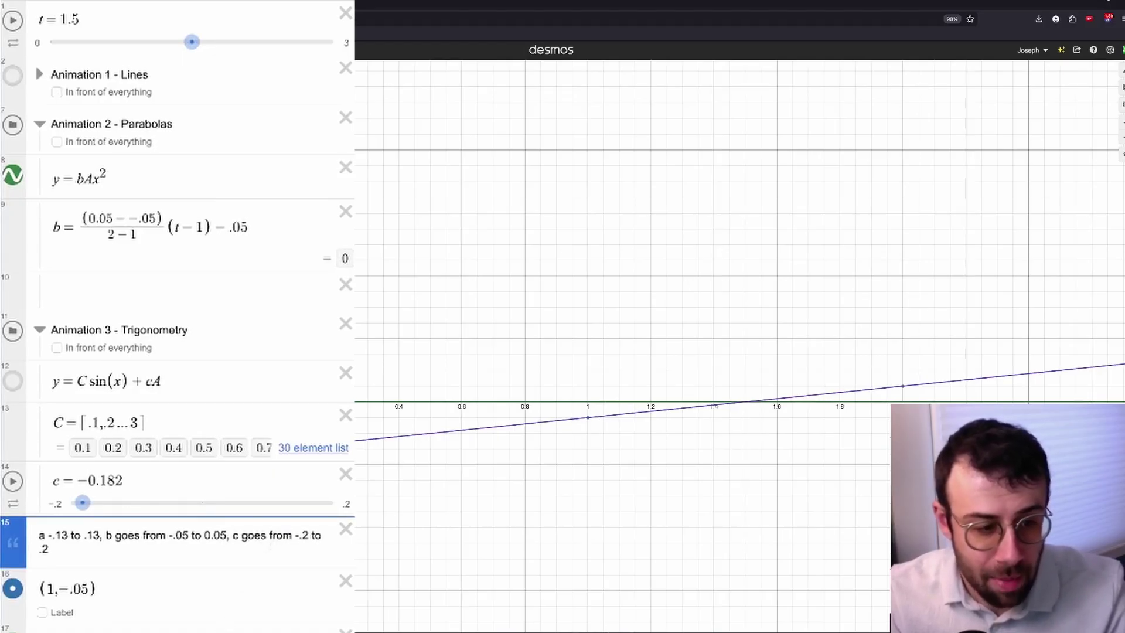
pyautogui.click(51, 588)
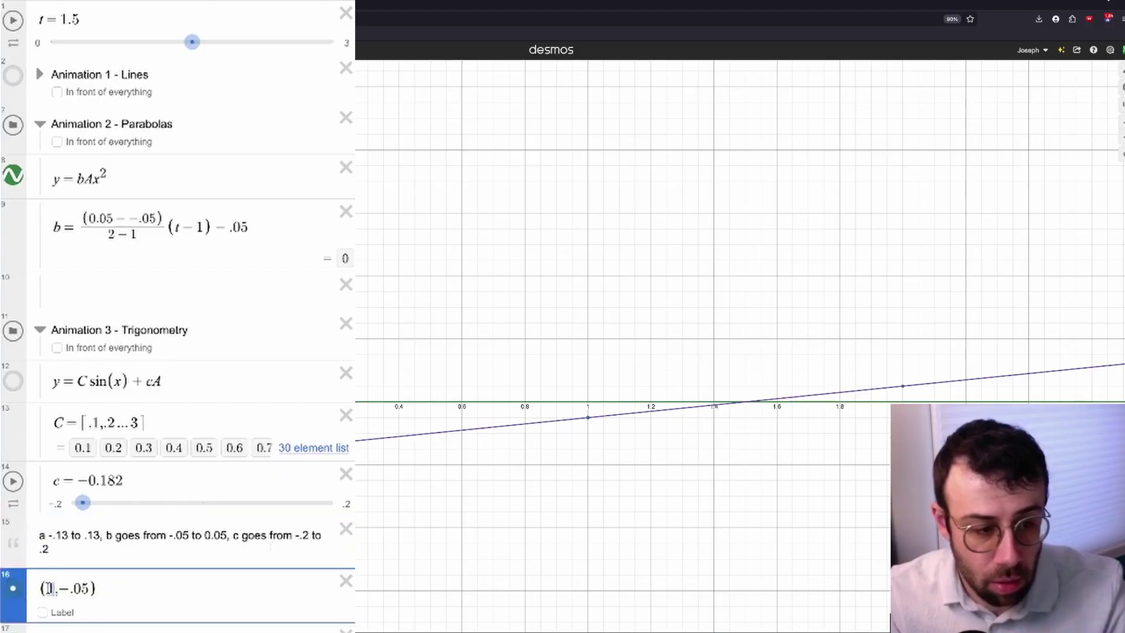
pyautogui.press('Down')
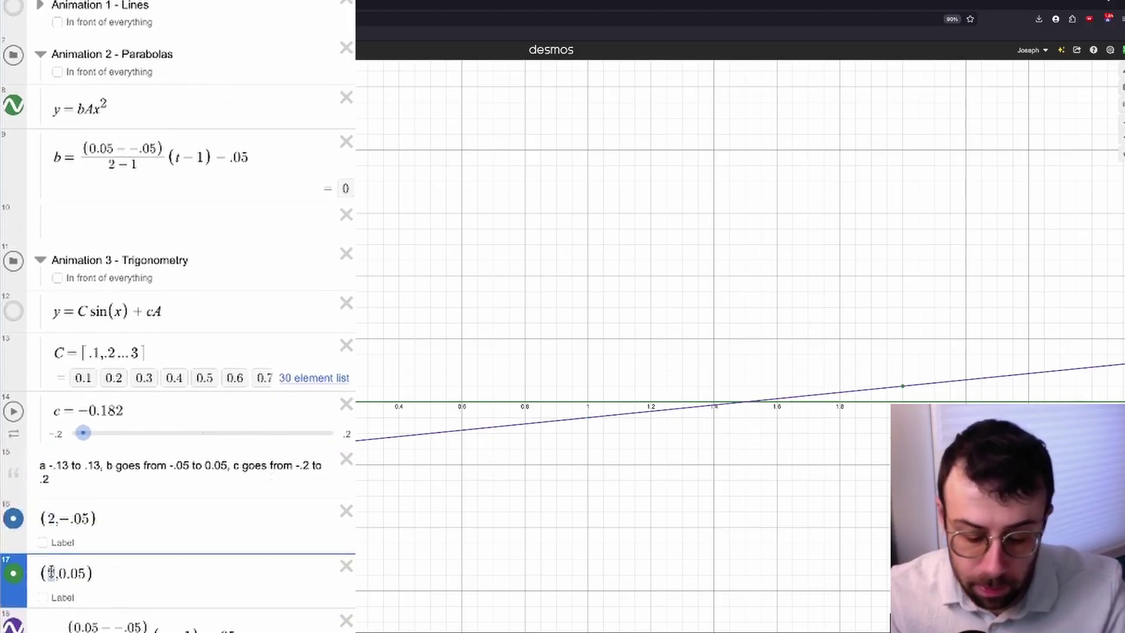
pyautogui.click(85, 482)
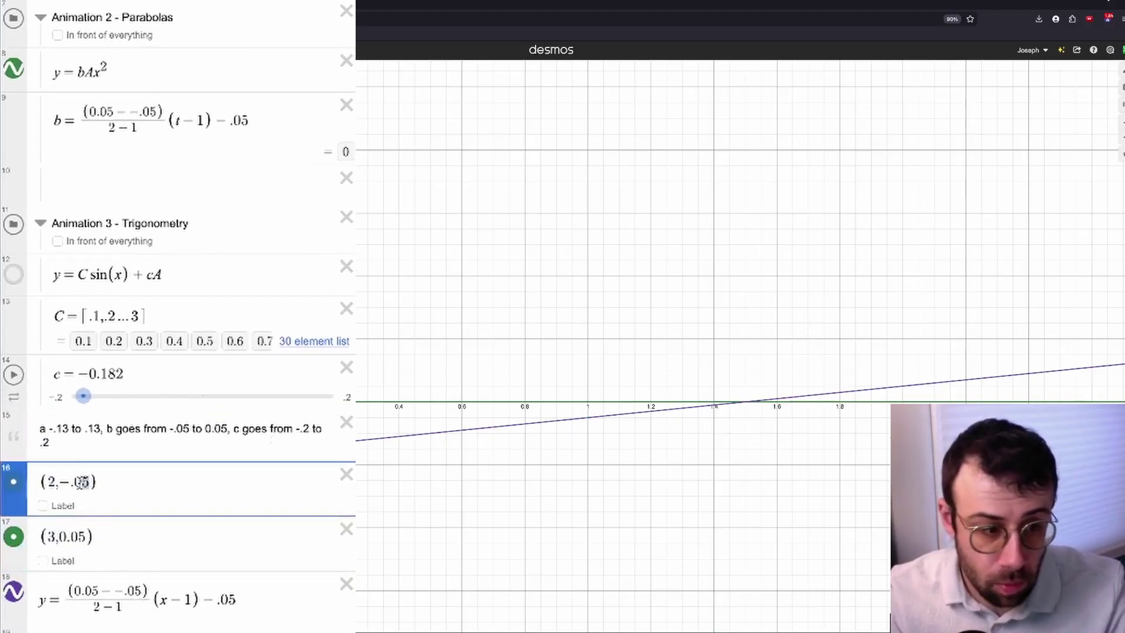
pyautogui.doubleClick(82, 481)
pyautogui.write('2')
pyautogui.doubleClick(82, 537)
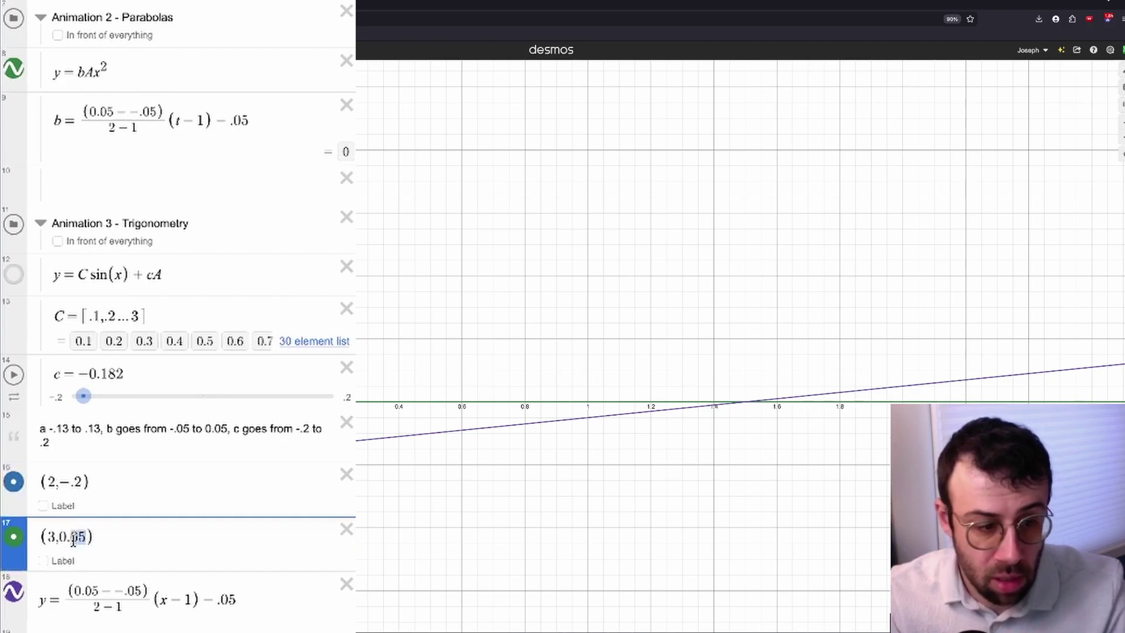
pyautogui.write('2')
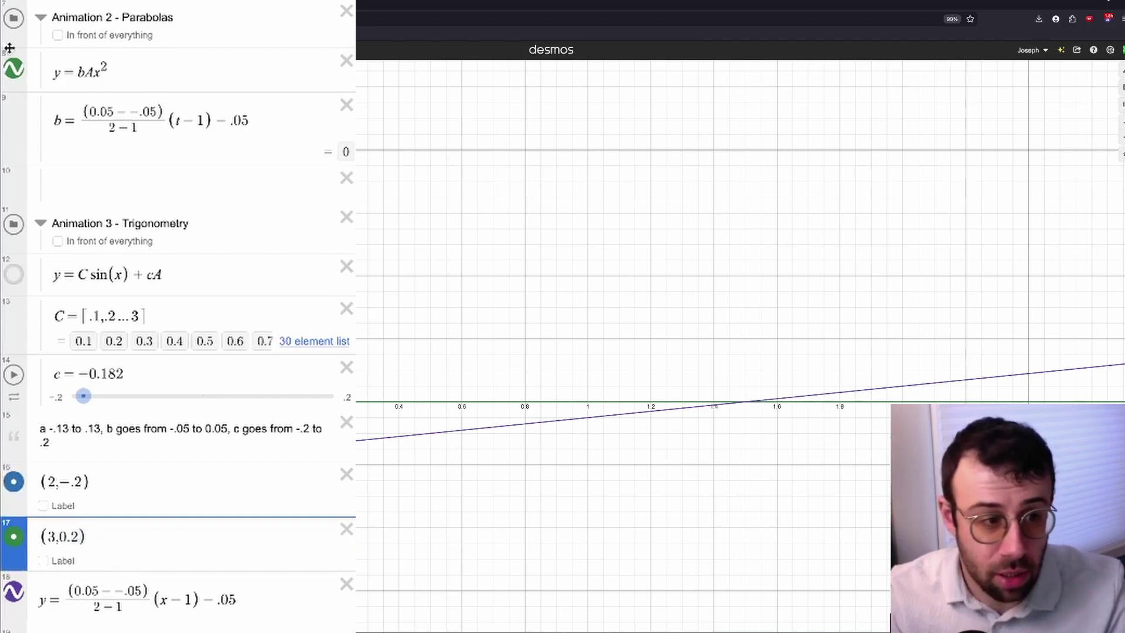
# Hide the Animation 2 - Parabolas folder and rewrite the helper line through the points as y = (0.2 - -.2)/(3 - 2)(x - 2) - .2
pyautogui.click(18, 26)
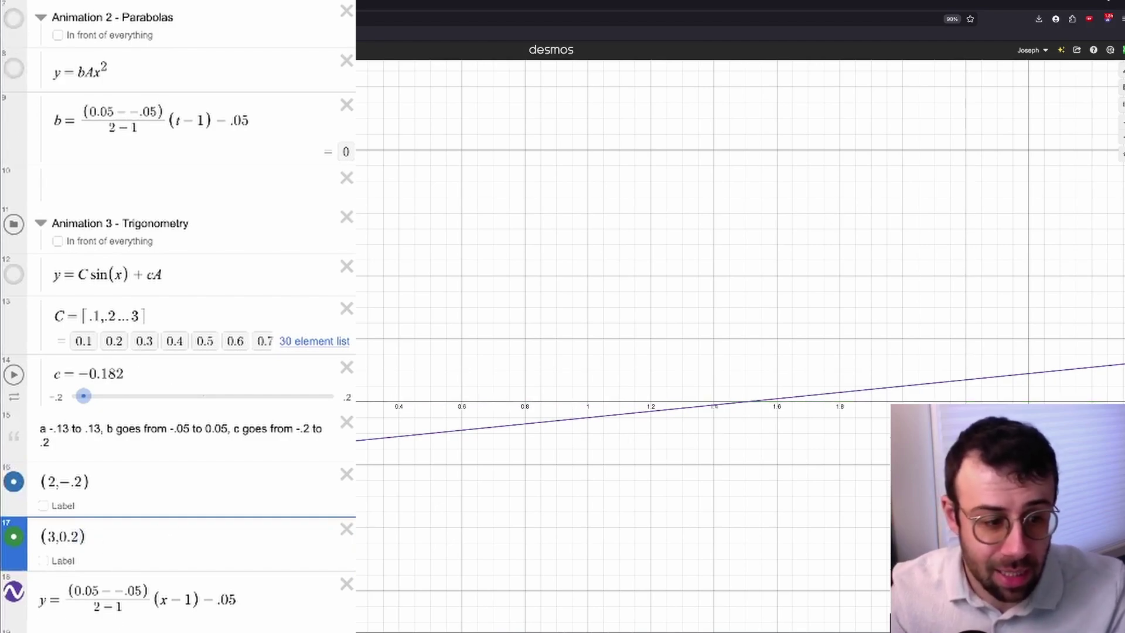
pyautogui.click(95, 589)
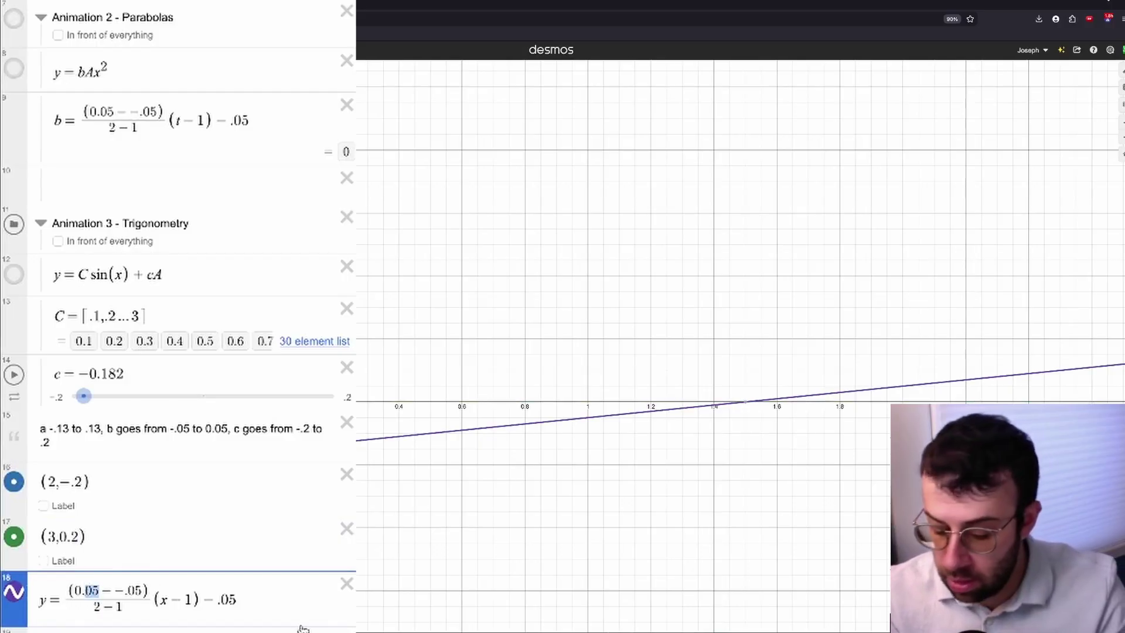
pyautogui.write('2')
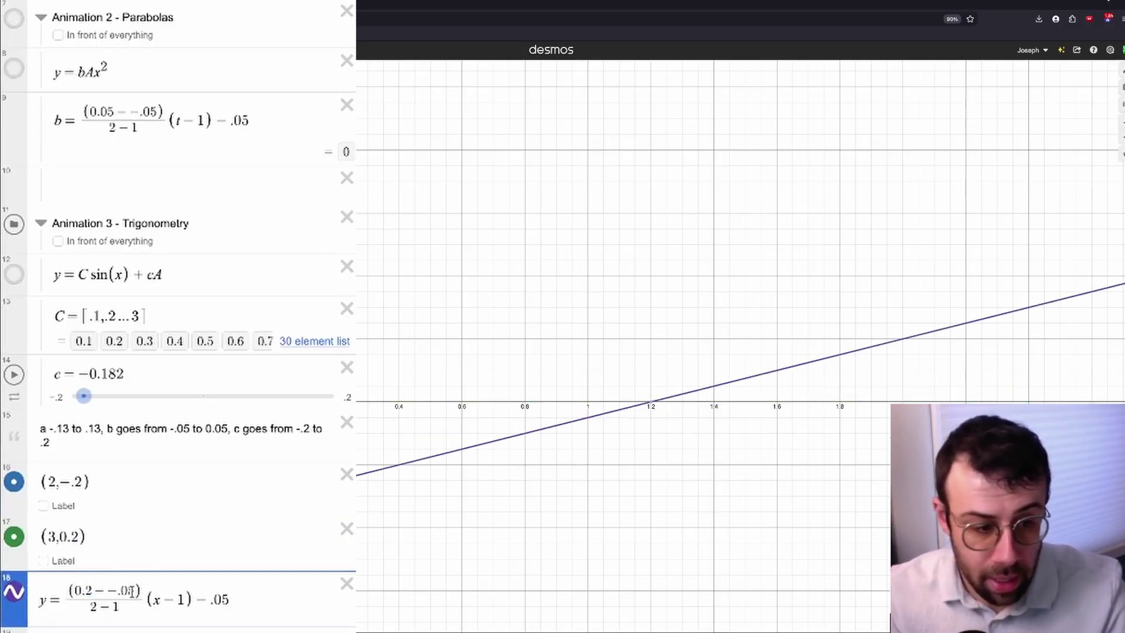
pyautogui.write('2')
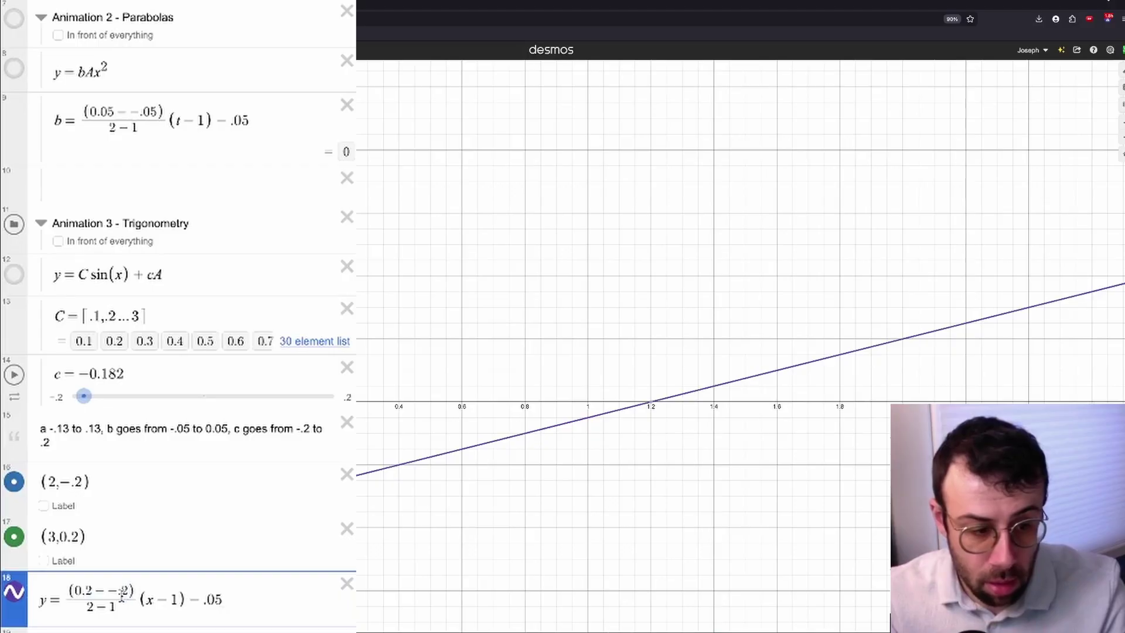
pyautogui.write('3')
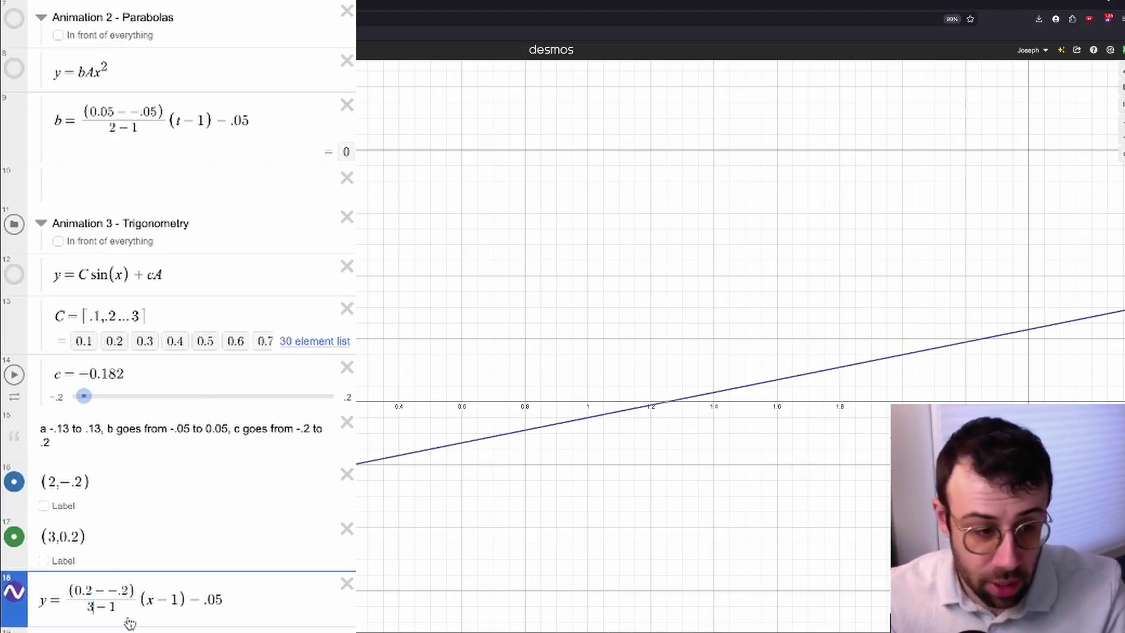
pyautogui.doubleClick(111, 607)
pyautogui.write('3')
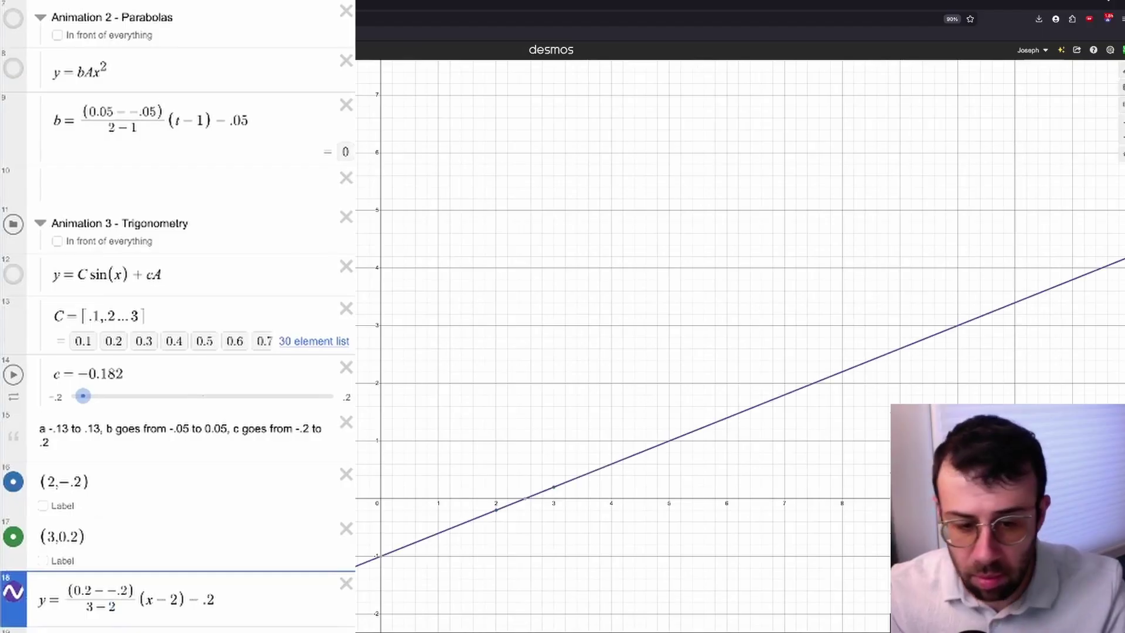
pyautogui.scroll(5, 500, 505)
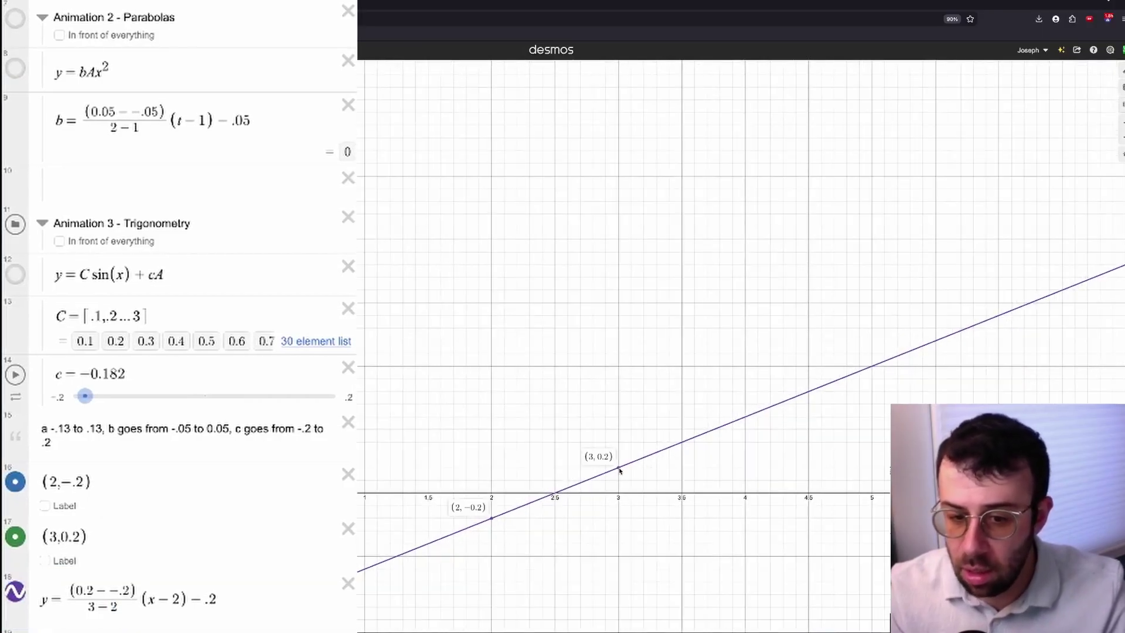
# Replace the c slider with a copy of the line equation, rewritten as c = (0.2 - -.2)/(3 - 2)(t - 2) - .2
pyautogui.click(214, 596)
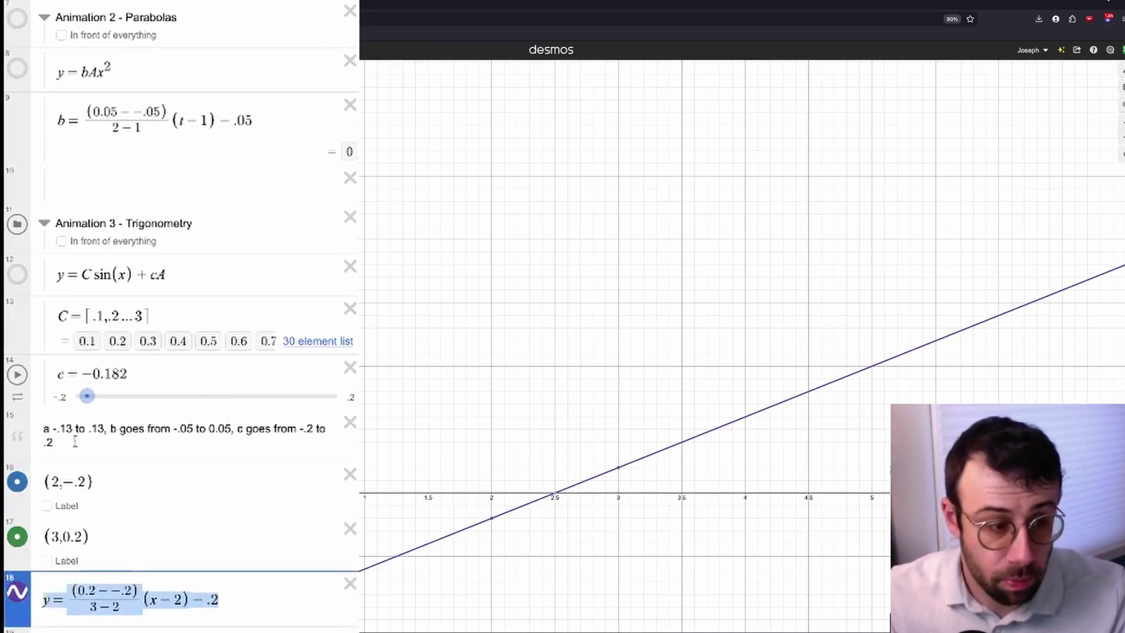
pyautogui.moveTo(138, 373); pyautogui.dragTo(7, 358)
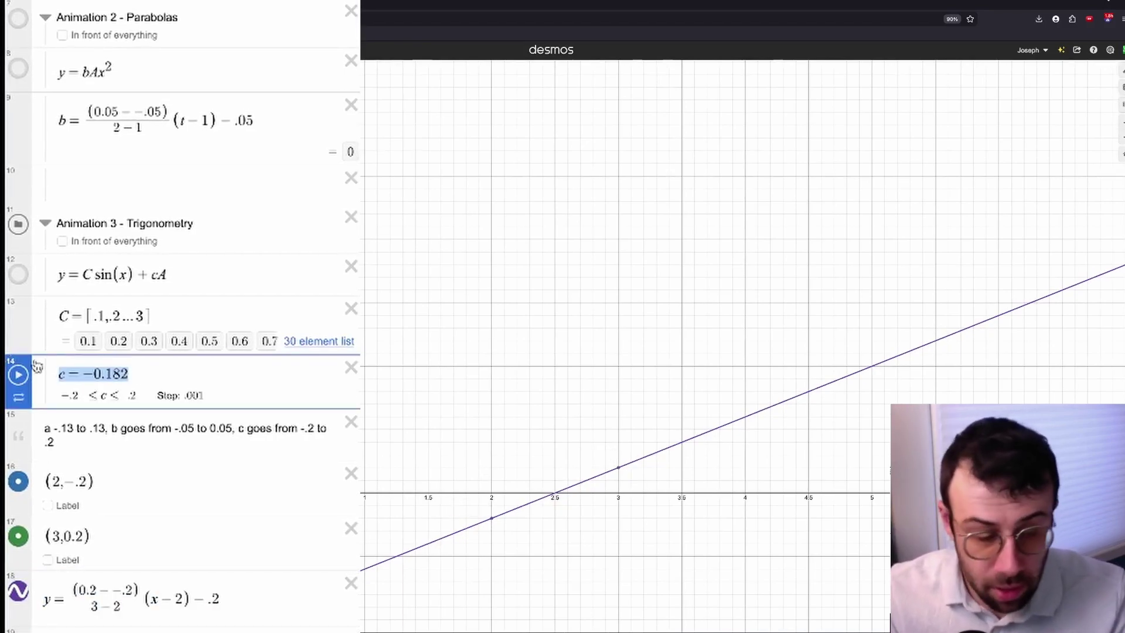
pyautogui.write('y=(0.2--.2)/(3-2)(x-2)-.2')
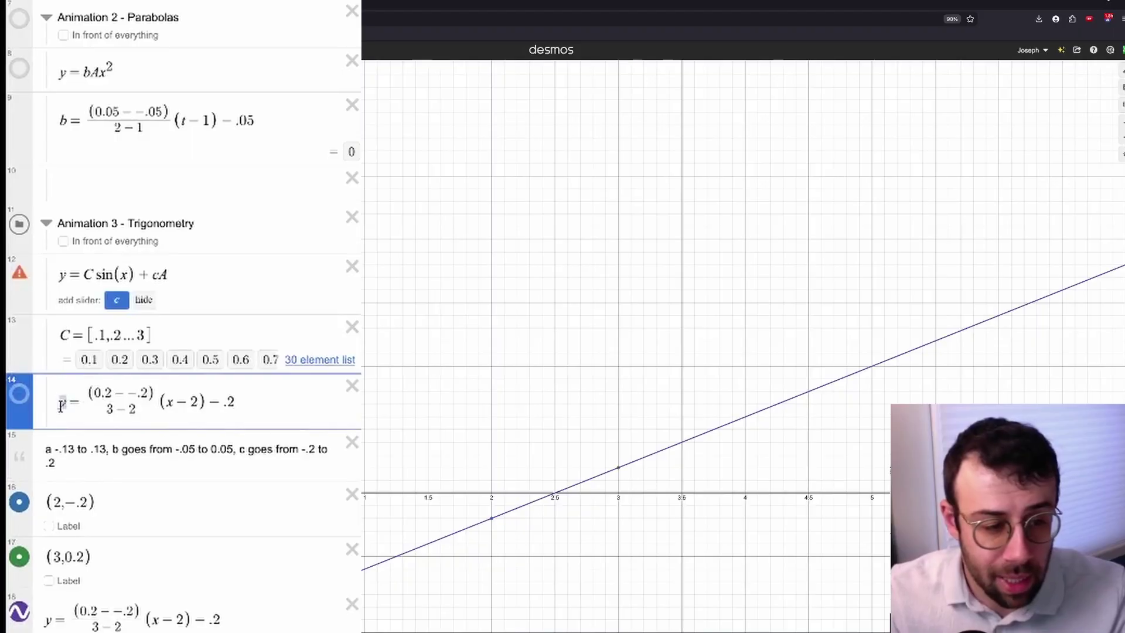
pyautogui.write('c')
pyautogui.write('t')
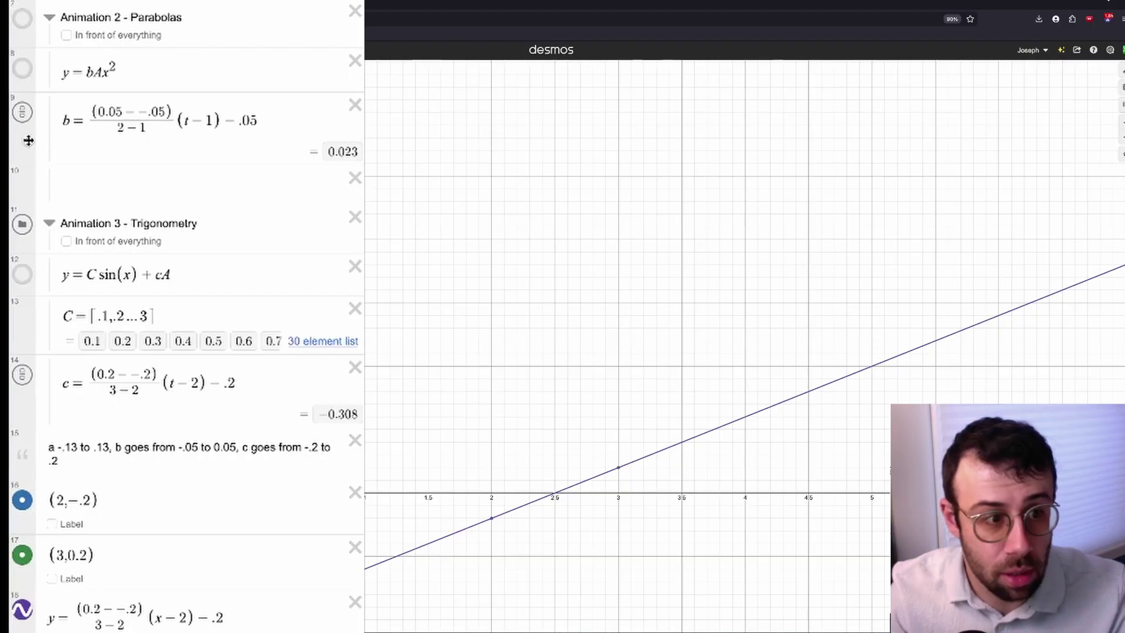
# Show y = C sin(x) + cA and test it by moving the t slider to 2 and on to 2.71
pyautogui.click(23, 274)
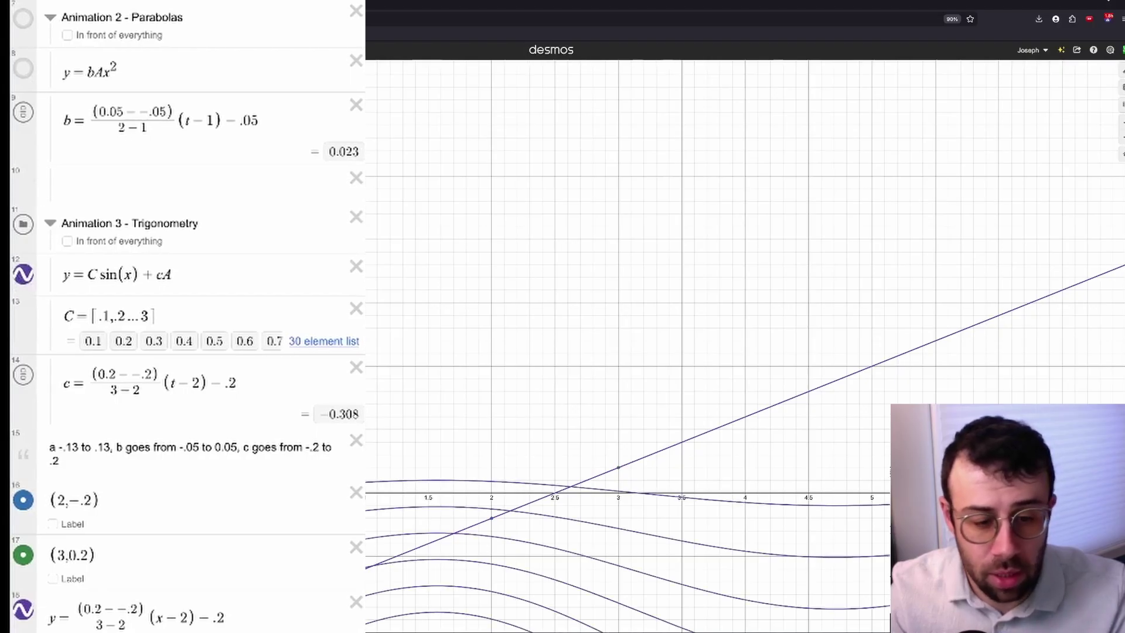
pyautogui.scroll(-5, 683, 223)
pyautogui.moveTo(507, 304); pyautogui.dragTo(610, 226)
pyautogui.scroll(3, 220, 44)
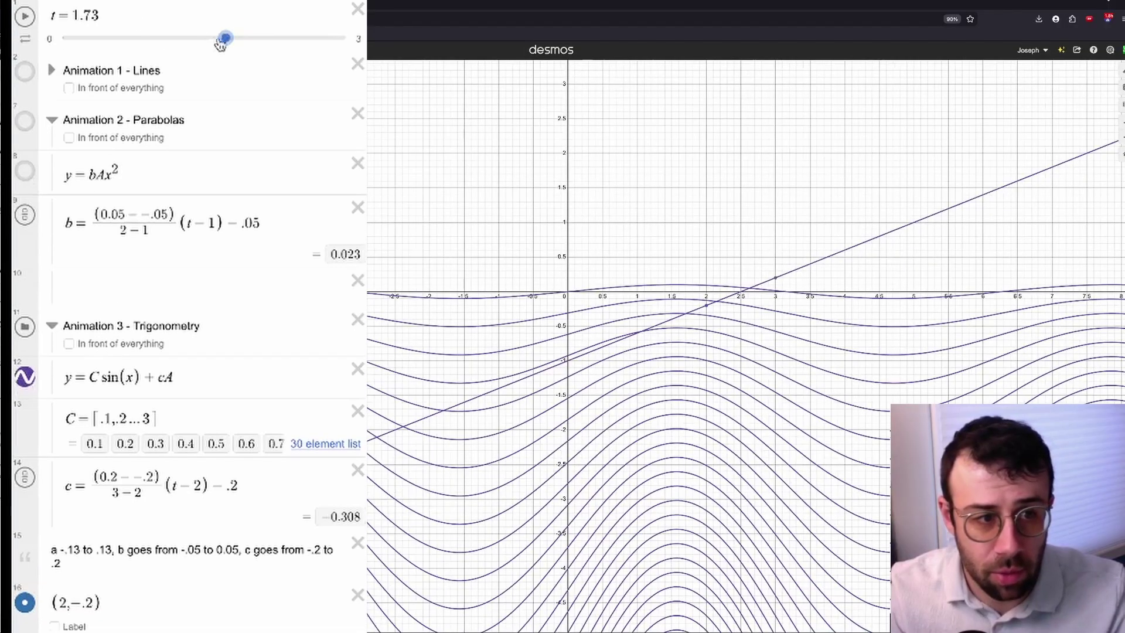
pyautogui.moveTo(221, 44); pyautogui.dragTo(248, 52)
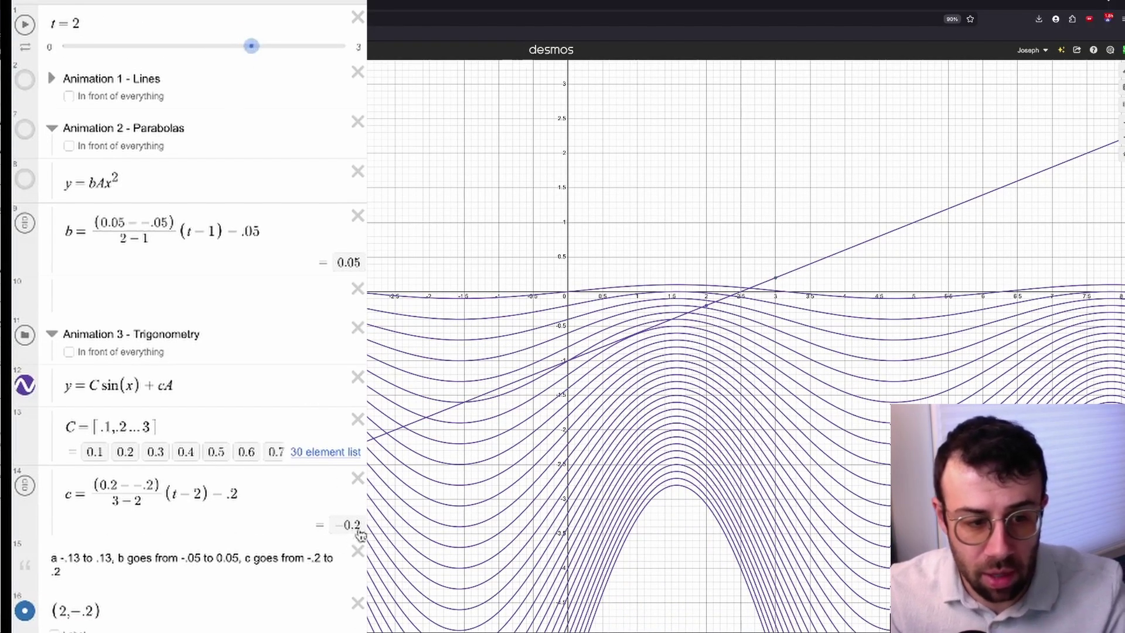
pyautogui.moveTo(255, 55); pyautogui.dragTo(322, 58)
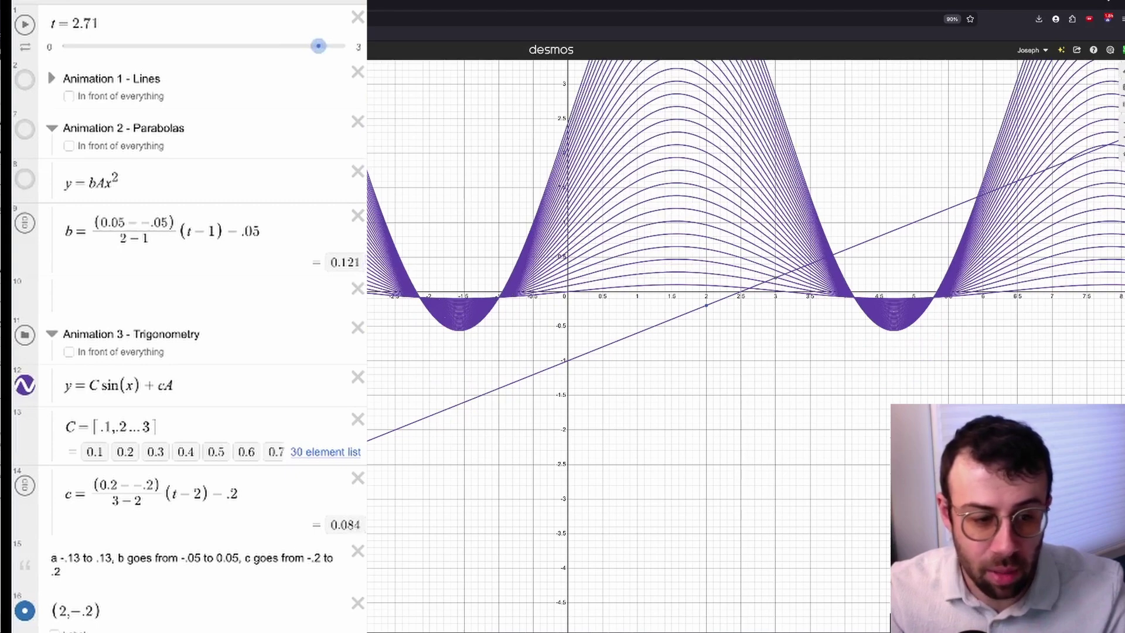
# Hide the sine curves and collapse the Animation 3 - Trigonometry and Animation 2 - Parabolas folders
pyautogui.click(24, 385)
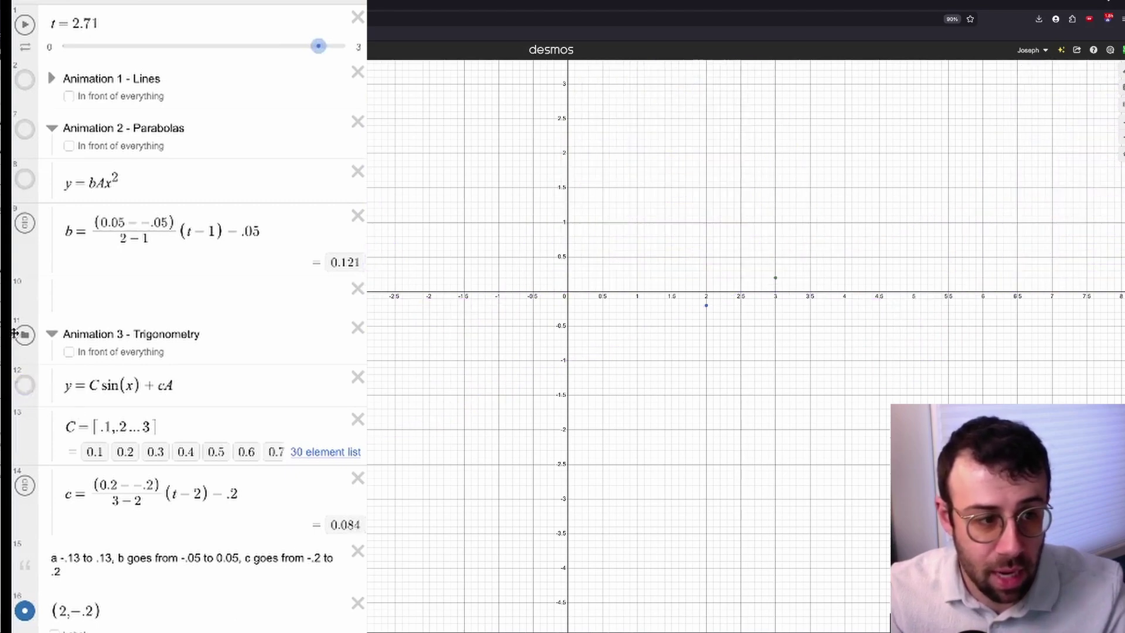
pyautogui.click(51, 333)
pyautogui.click(52, 128)
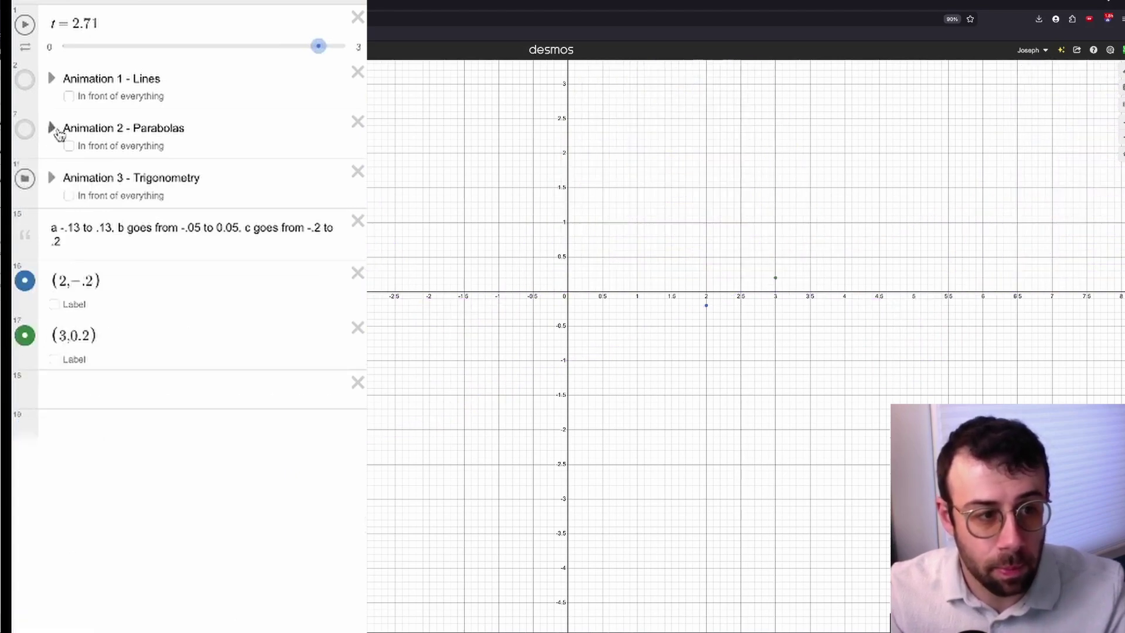
# Set t to 0 and show the lines, parabolas and sine curves together, leaving all three animation folders collapsed
pyautogui.moveTo(319, 45); pyautogui.dragTo(63, 46)
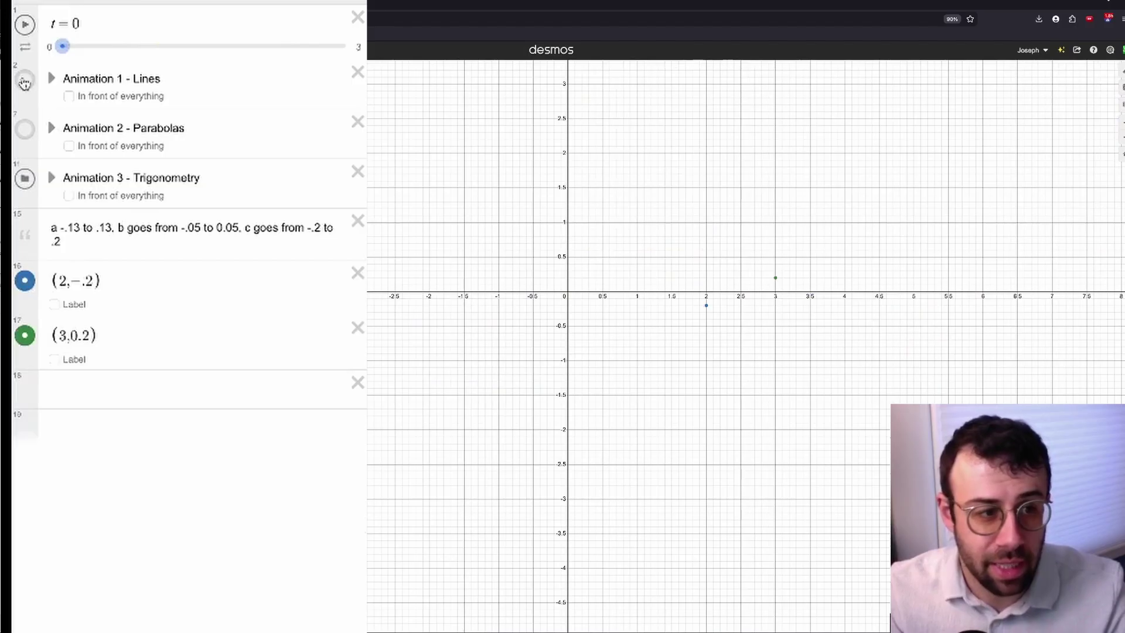
pyautogui.click(24, 82)
pyautogui.click(24, 128)
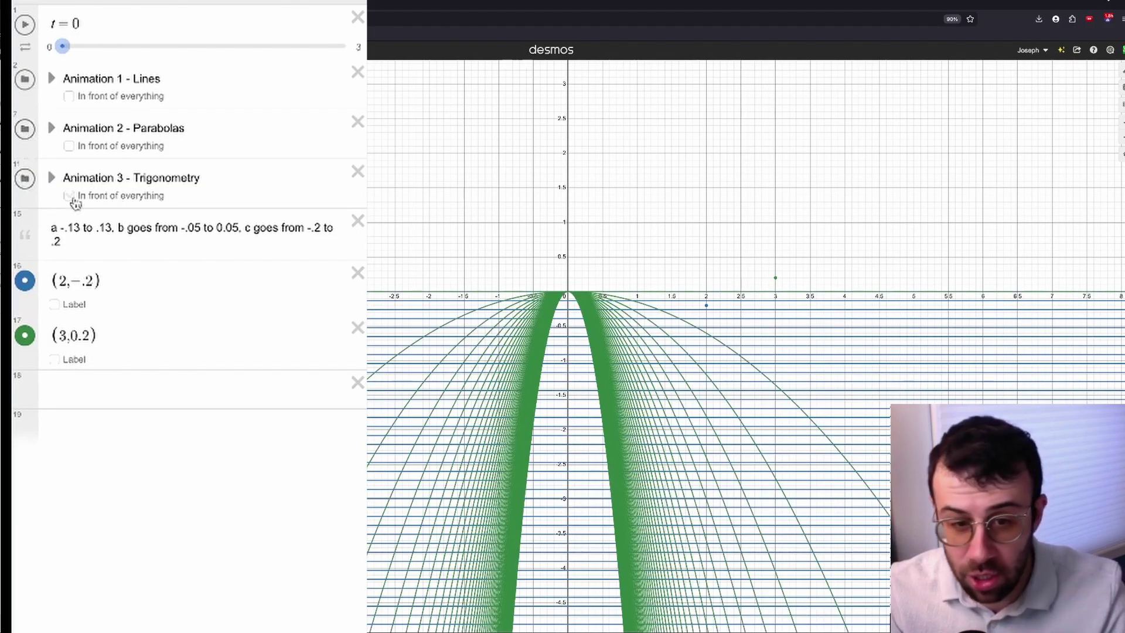
pyautogui.click(51, 177)
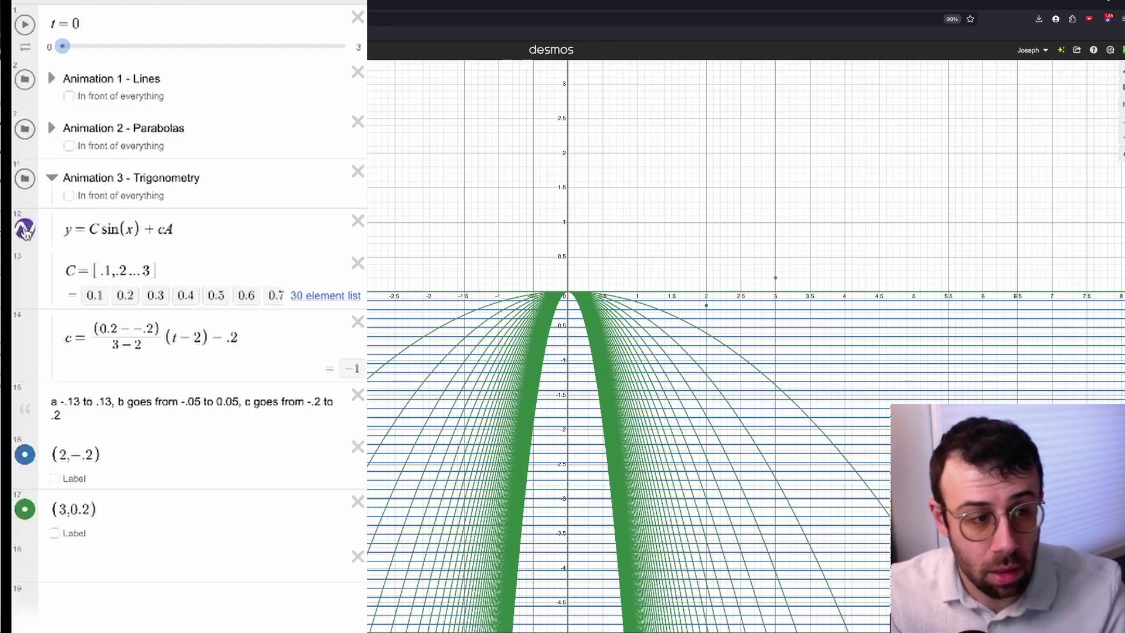
pyautogui.click(24, 230)
pyautogui.click(51, 177)
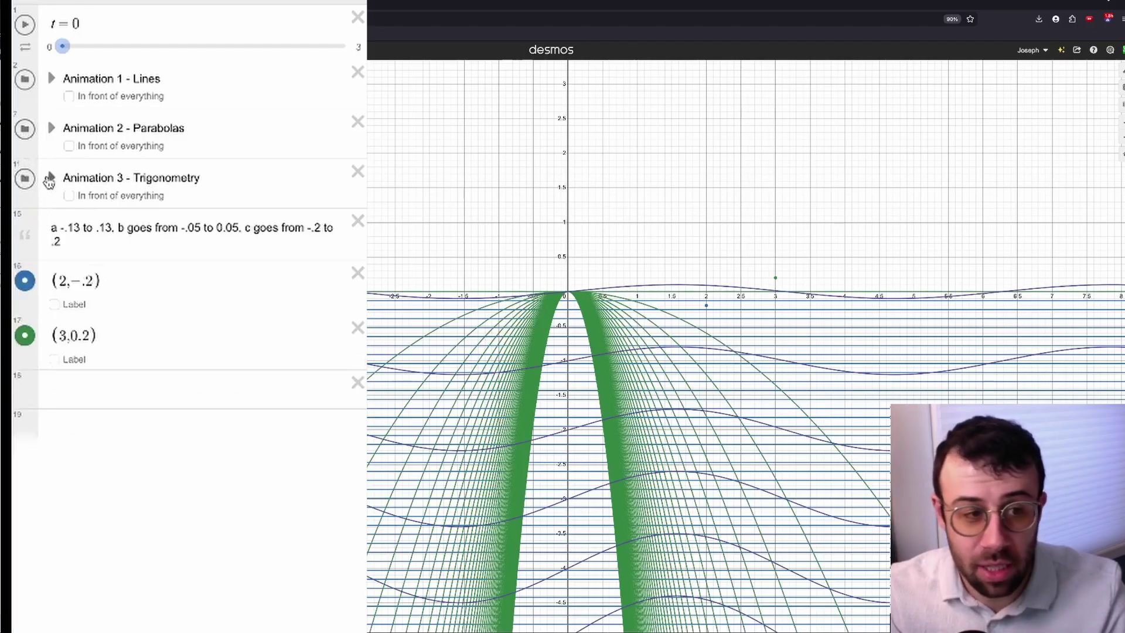
# Test the t animation with all graphs shown, and check a in the Animation 1 - Lines folder with t at 3 and at 0.53
pyautogui.click(25, 26)
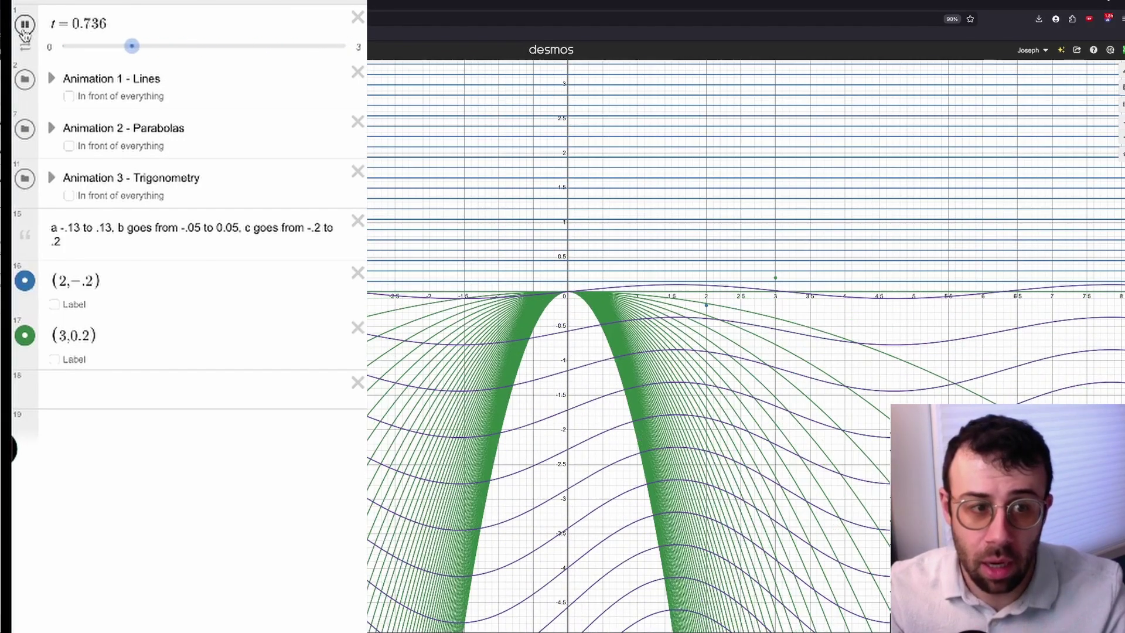
pyautogui.click(24, 26)
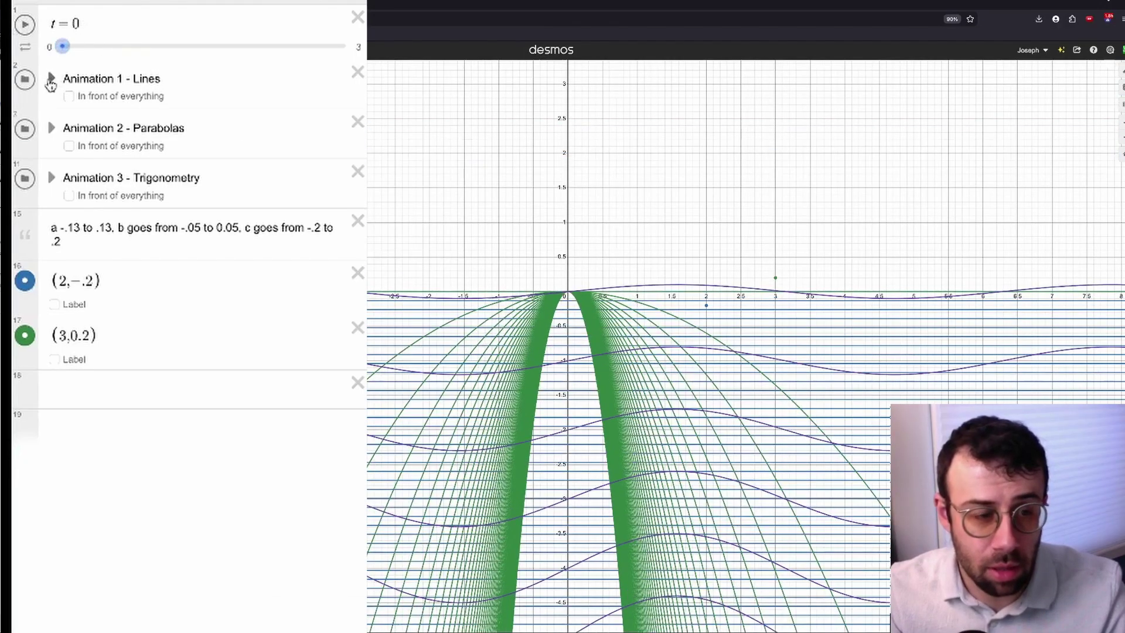
pyautogui.click(50, 79)
pyautogui.click(242, 203)
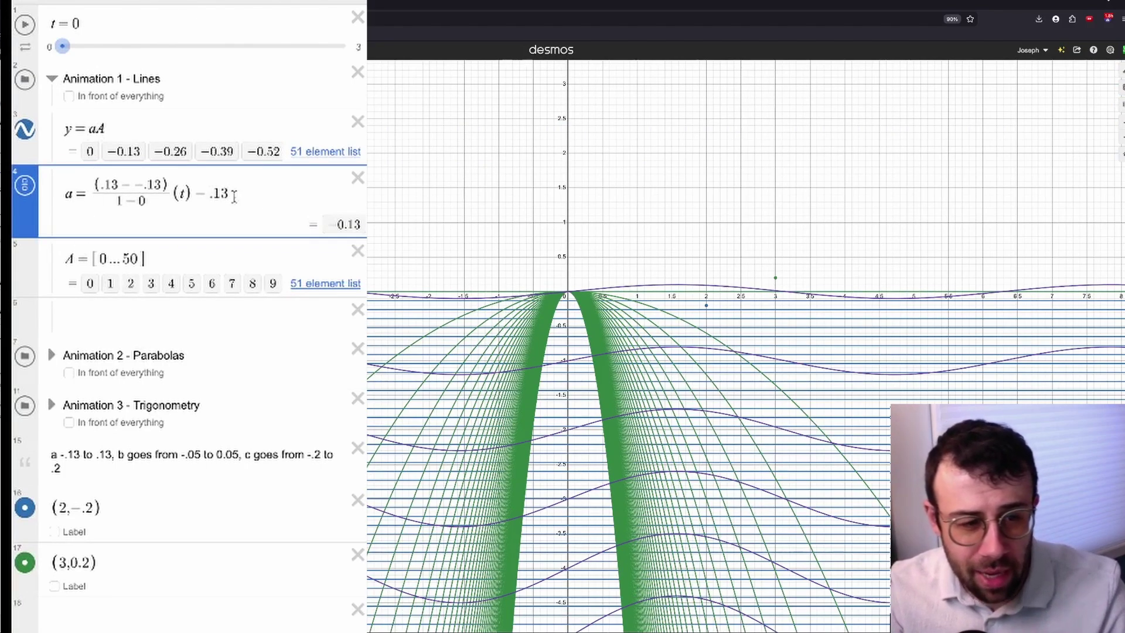
pyautogui.moveTo(62, 47); pyautogui.dragTo(346, 46)
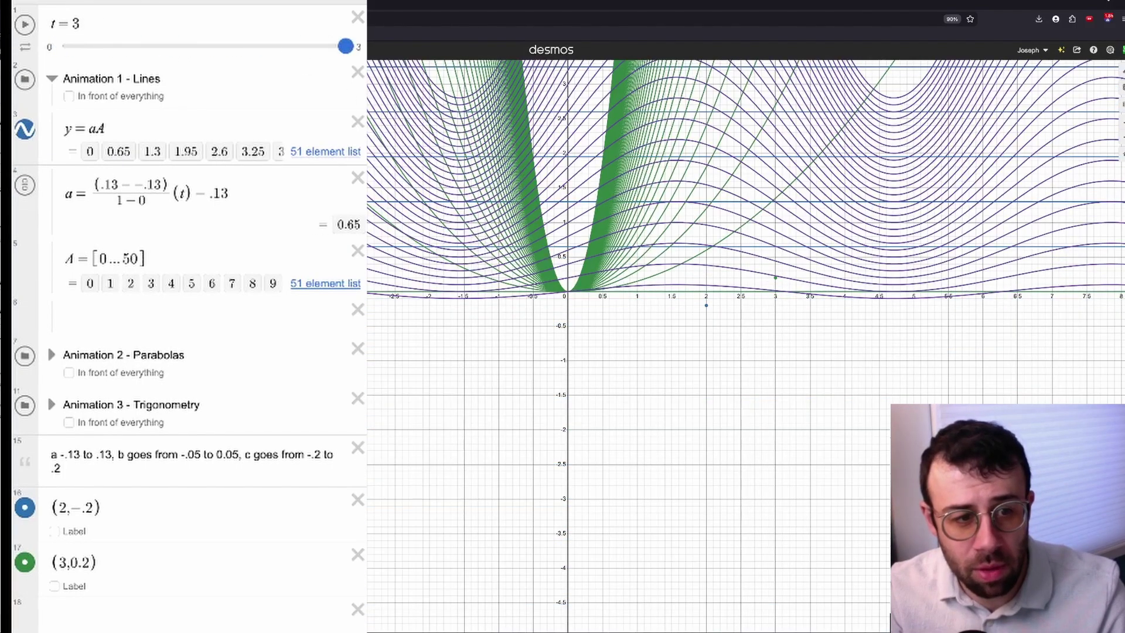
pyautogui.moveTo(361, 106); pyautogui.dragTo(114, 79)
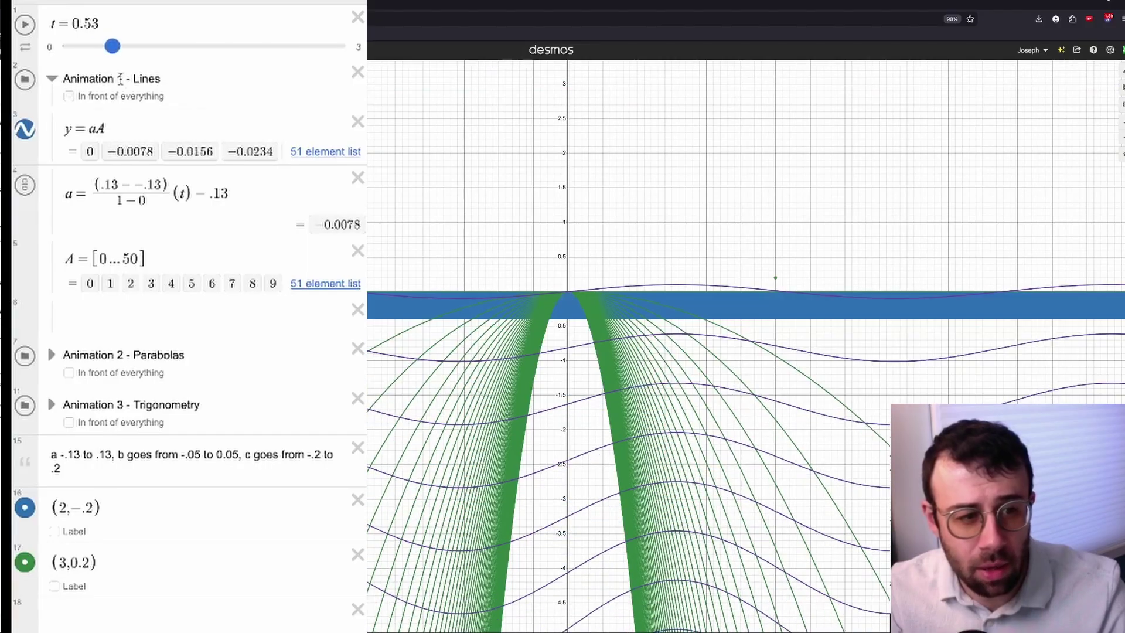
# Restrict a in the Animation 1 - Lines folder to {0 ≤ t < 1} and test it with t at 0.08
pyautogui.click(239, 202)
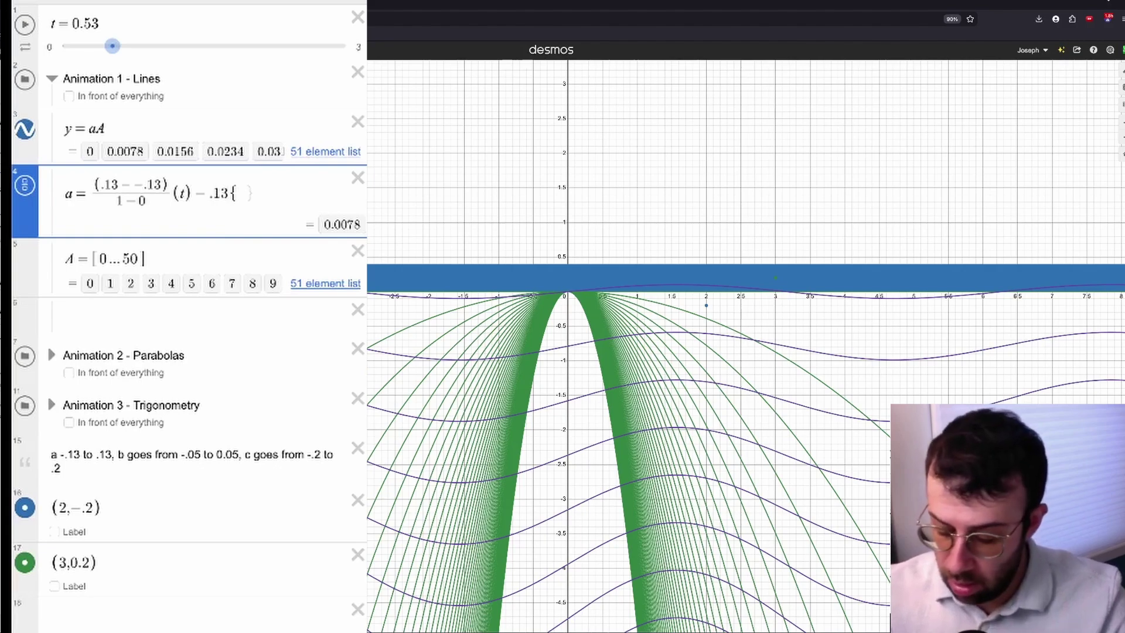
pyautogui.write('0')
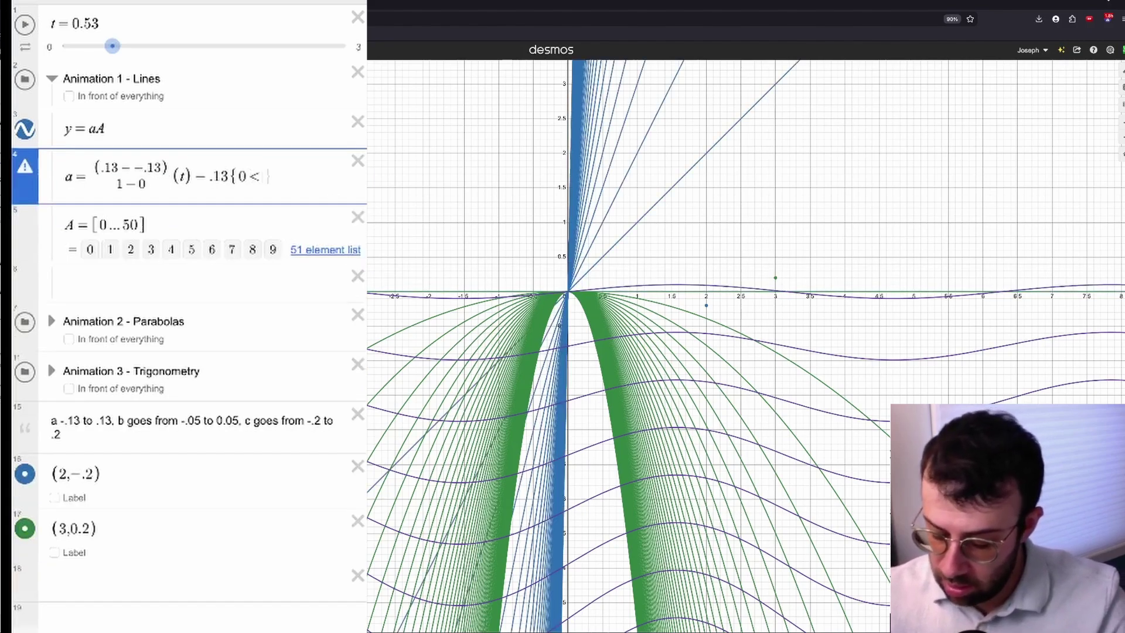
pyautogui.write('<=t,')
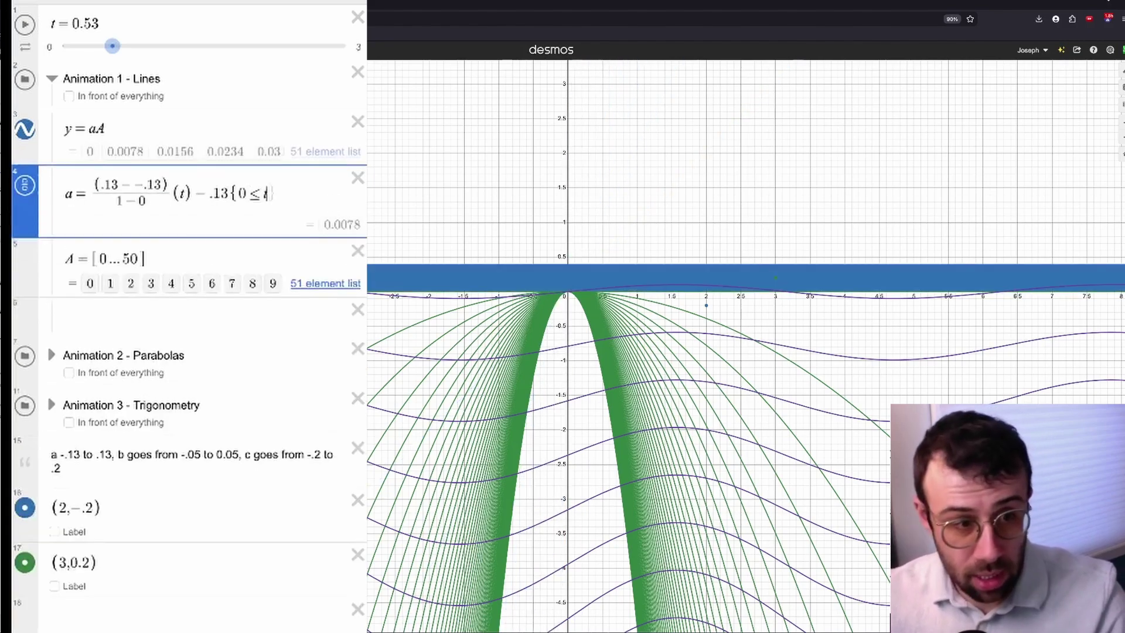
pyautogui.write('1')
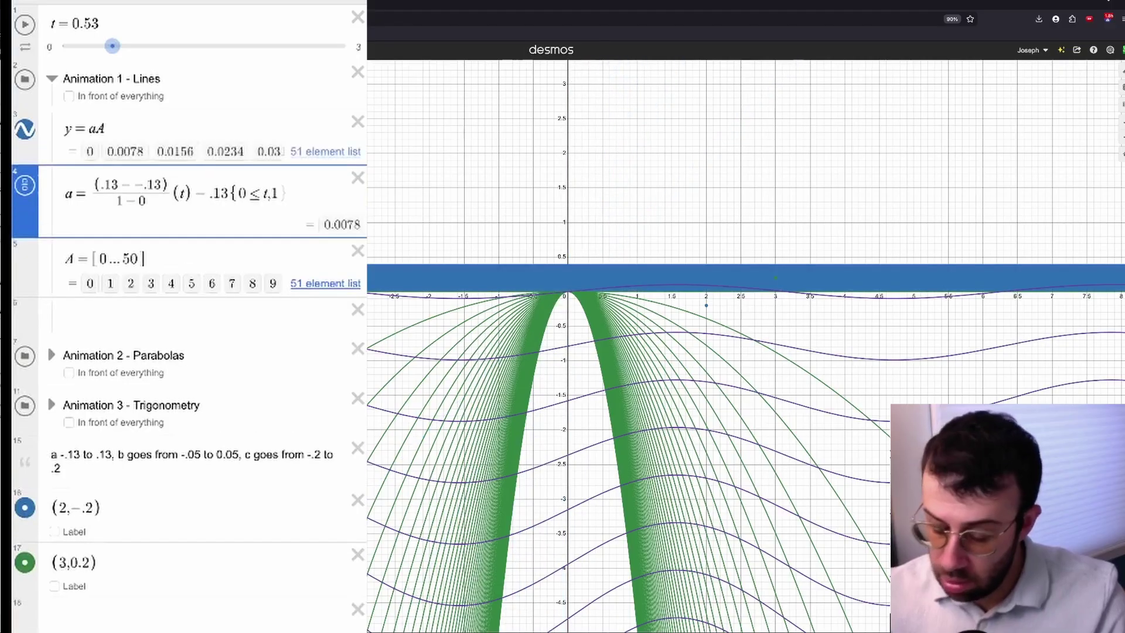
pyautogui.write(']')
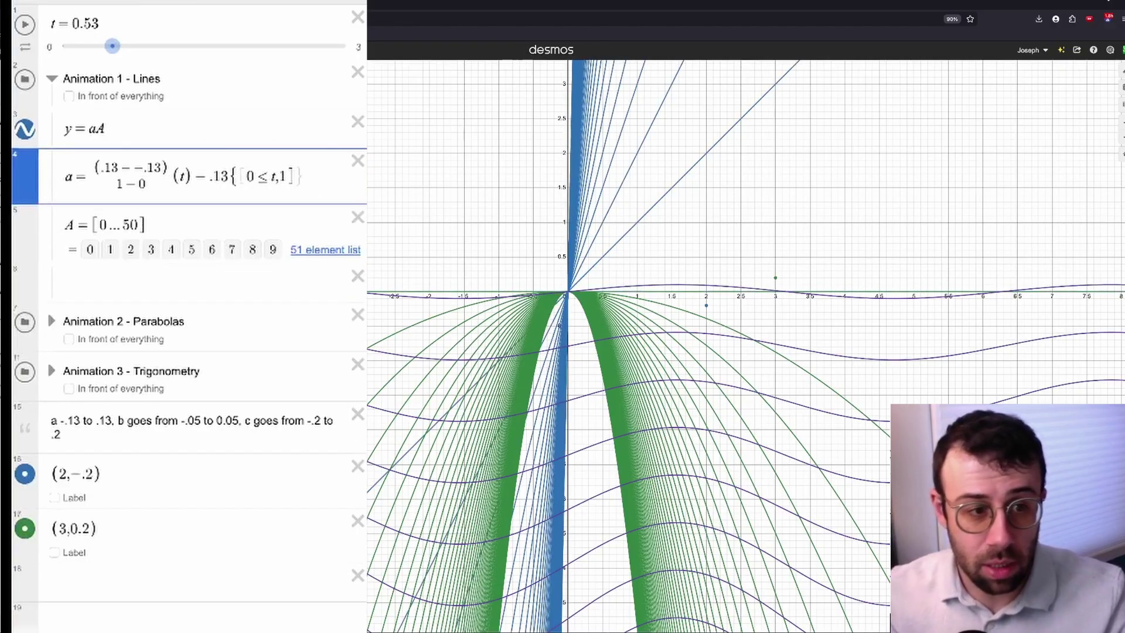
pyautogui.hotkey('ctrl', 'z')
pyautogui.press('Left')
pyautogui.press('BackSpace')
pyautogui.write('<')
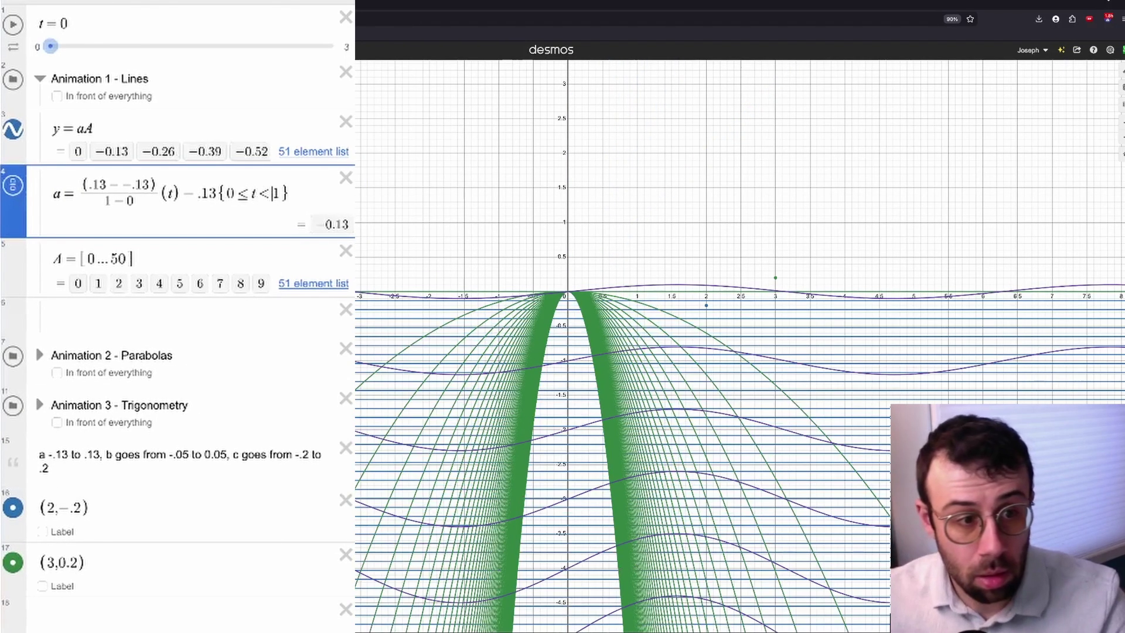
pyautogui.moveTo(51, 46)
pyautogui.mouseDown()
pyautogui.moveTo(176, 54)
pyautogui.moveTo(64, 48)
pyautogui.mouseUp()
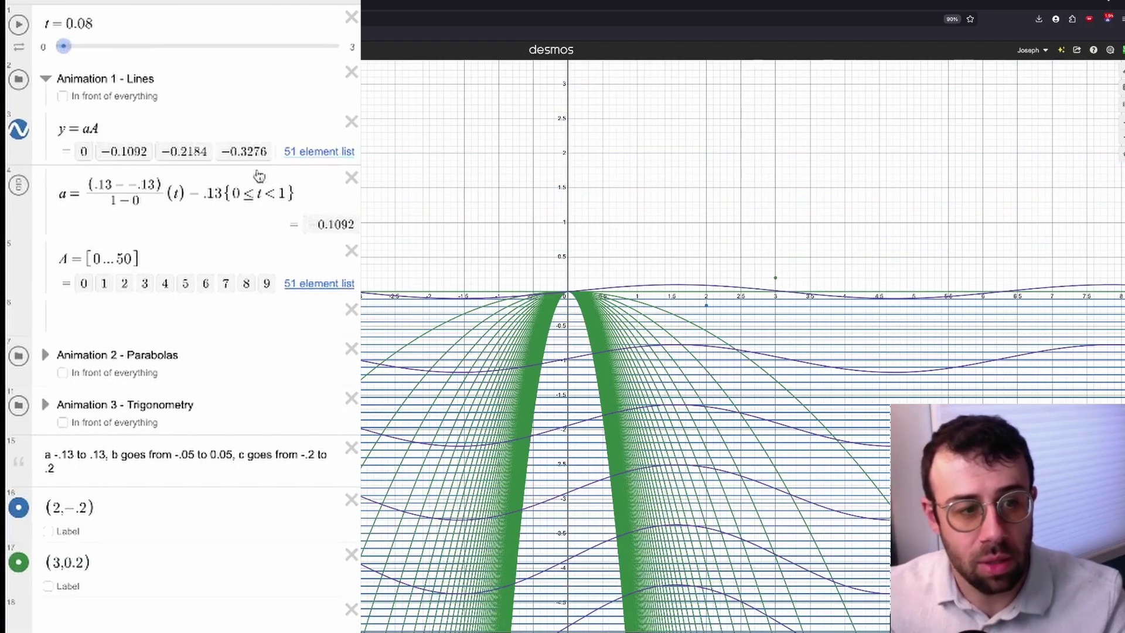
# Copy the domain restriction from a to b in the Animation 2 - Parabolas folder and change it to {1 ≤ t < 2}
pyautogui.moveTo(298, 194); pyautogui.dragTo(225, 194)
pyautogui.hotkey('ctrl', 'c')
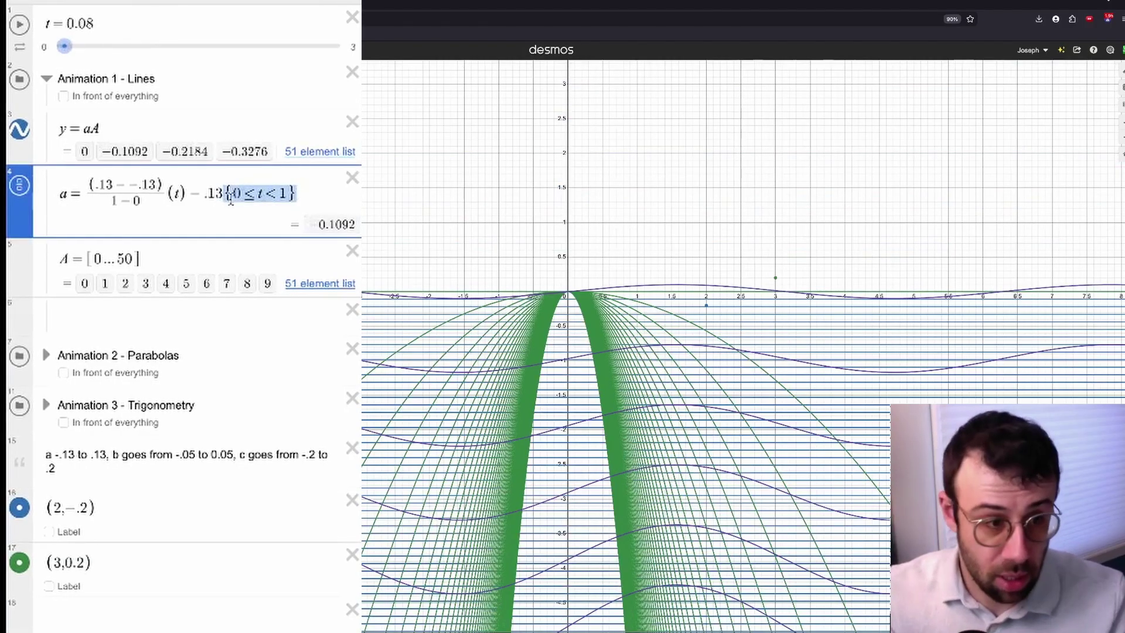
pyautogui.click(46, 354)
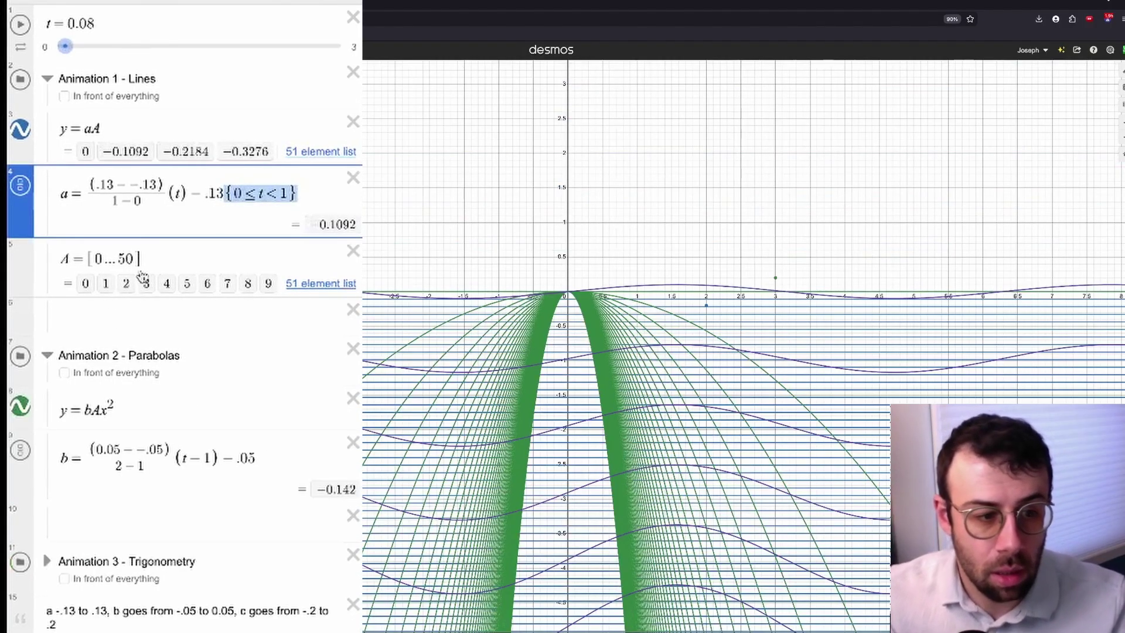
pyautogui.click(280, 468)
pyautogui.hotkey('ctrl', 'v')
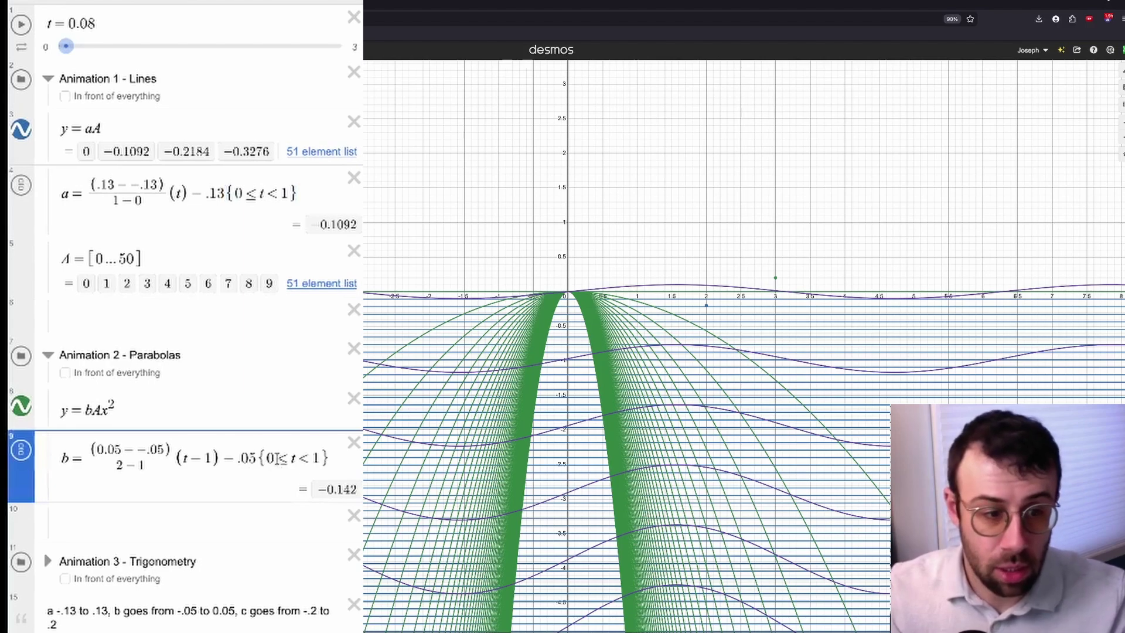
pyautogui.press('Delete')
pyautogui.write('1')
pyautogui.press('Right')
pyautogui.press('Right')
pyautogui.press('Right')
pyautogui.press('Delete')
pyautogui.write('2')
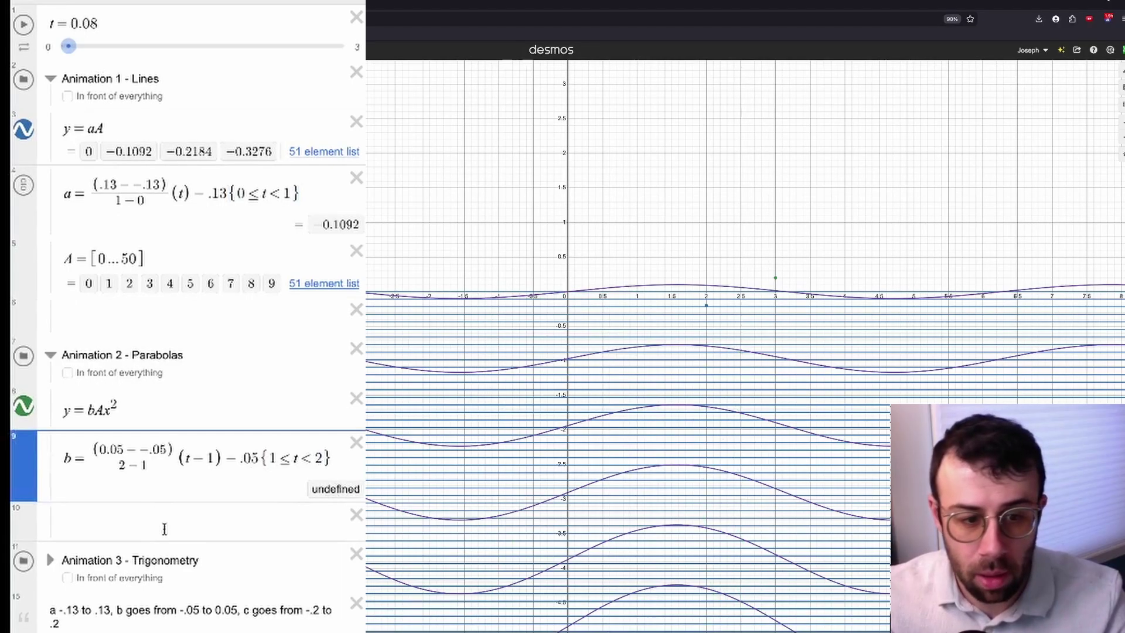
# Add the domain restriction {2 ≤ t < 3} to c in the Animation 3 - Trigonometry folder
pyautogui.click(50, 559)
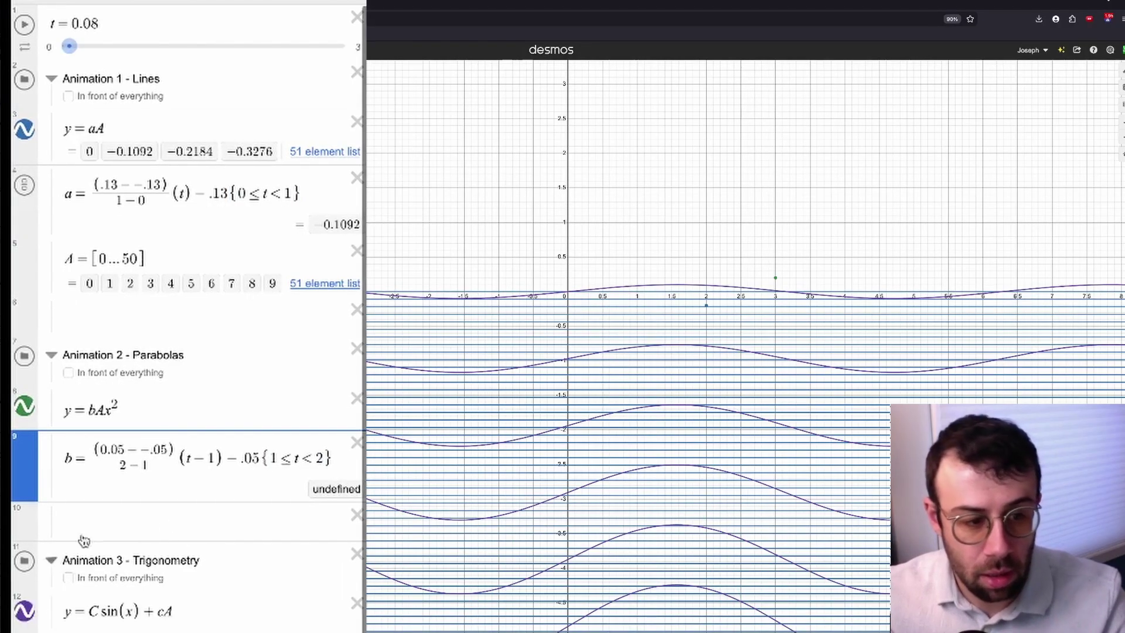
pyautogui.scroll(-2, 118, 557)
pyautogui.scroll(-1, 176, 574)
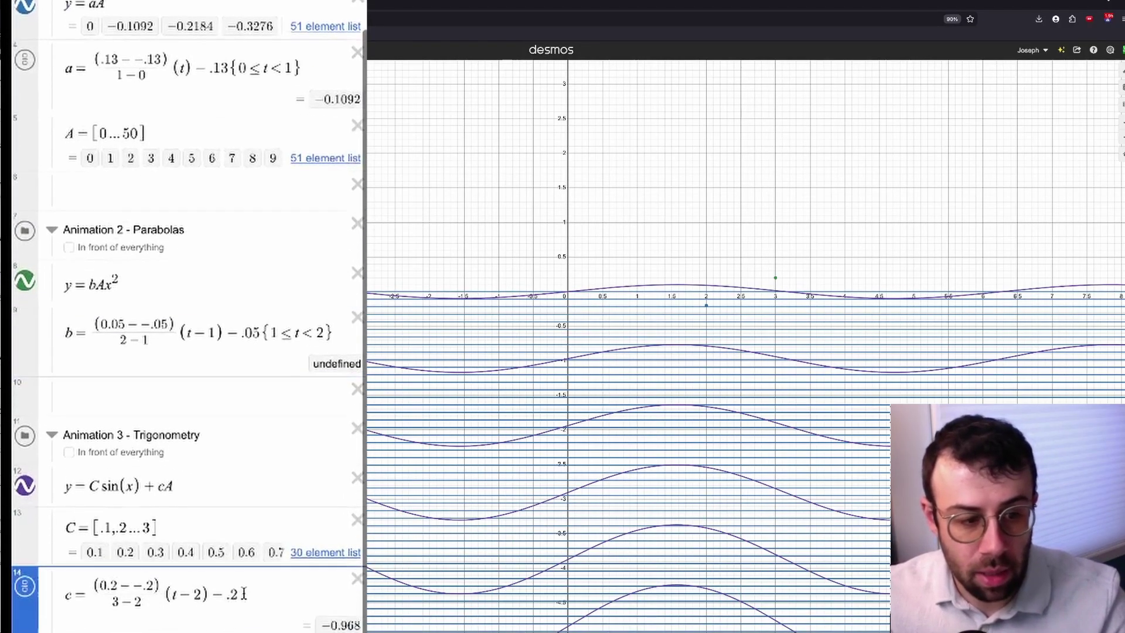
pyautogui.click(253, 588)
pyautogui.write('{0<=t<1}')
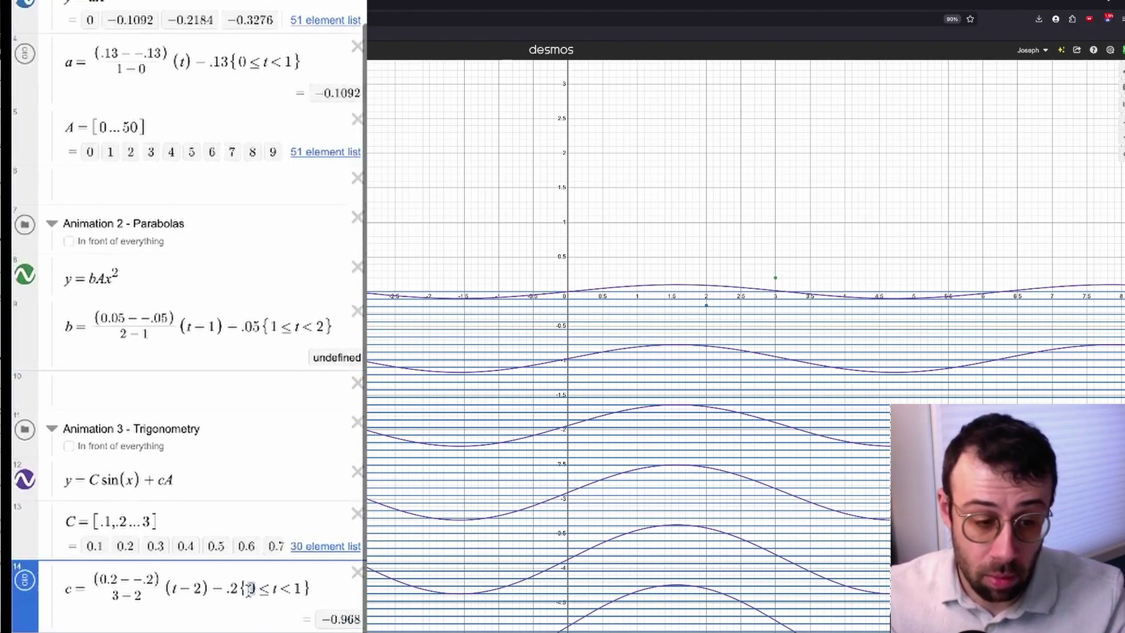
pyautogui.write('2')
pyautogui.write('3')
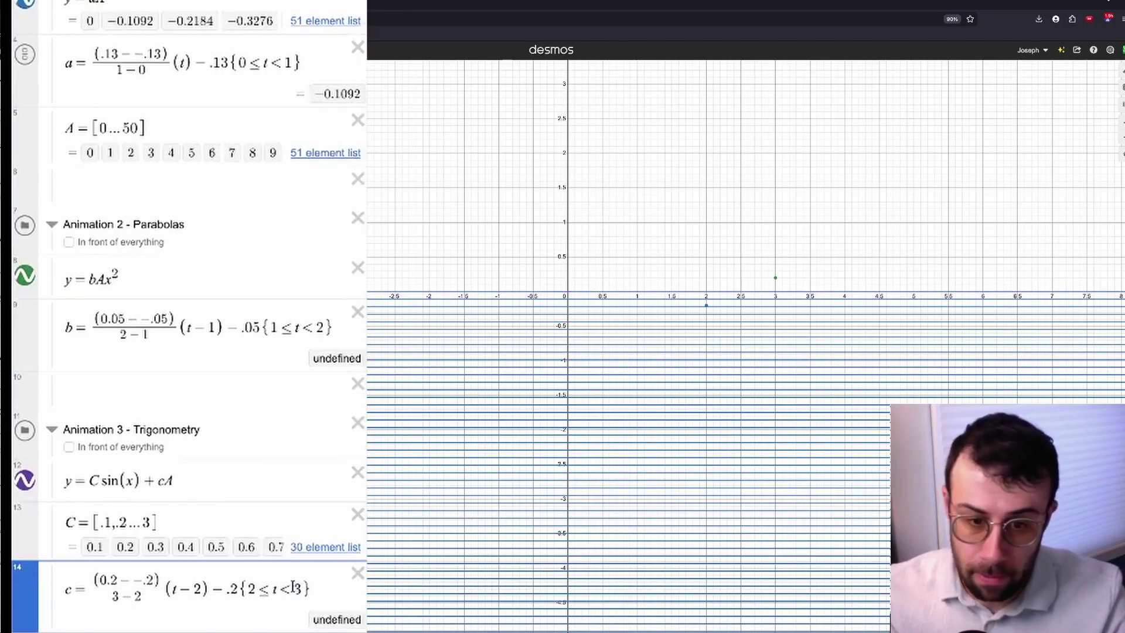
# Collapse the Animation 3 - Trigonometry, Animation 2 - Parabolas and Animation 1 - Lines folders
pyautogui.scroll(2, 361, 571)
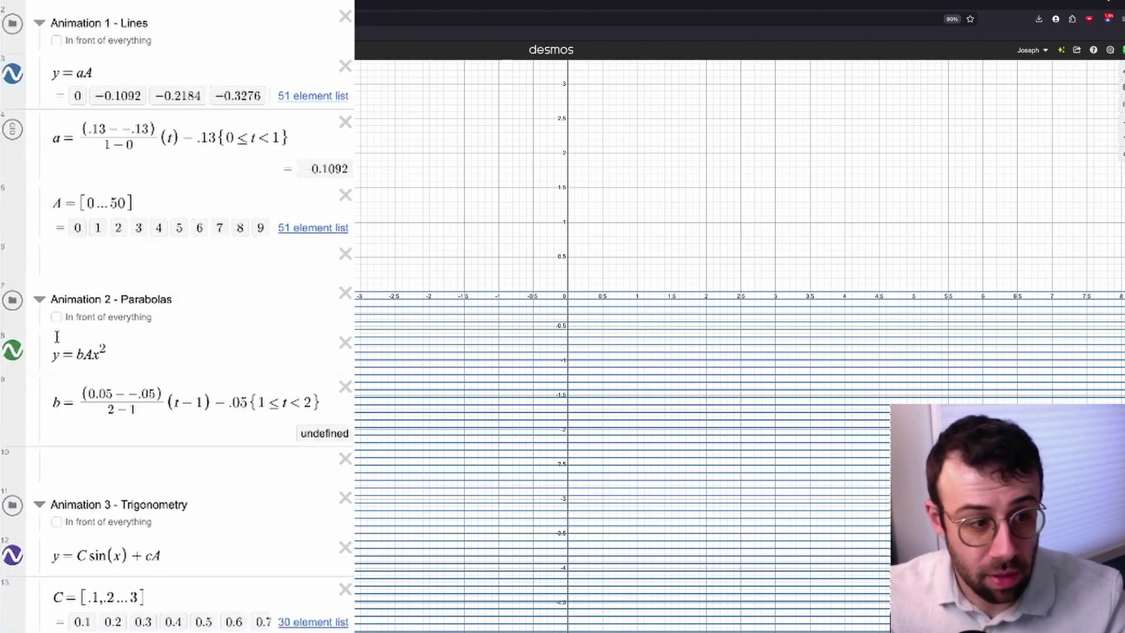
pyautogui.click(39, 505)
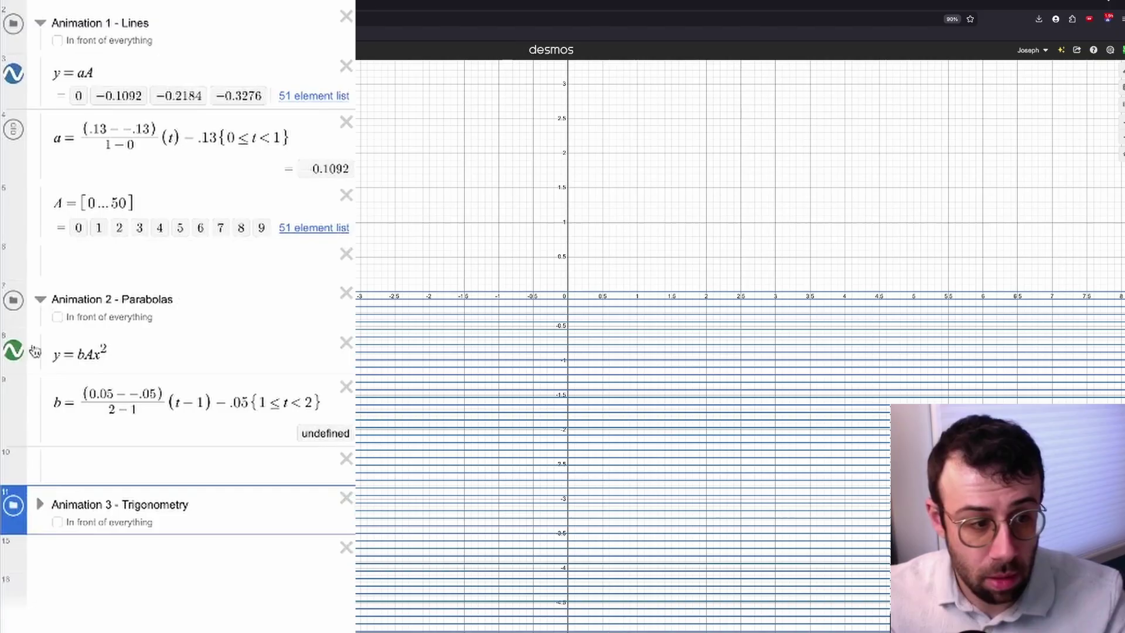
pyautogui.click(40, 300)
pyautogui.click(40, 68)
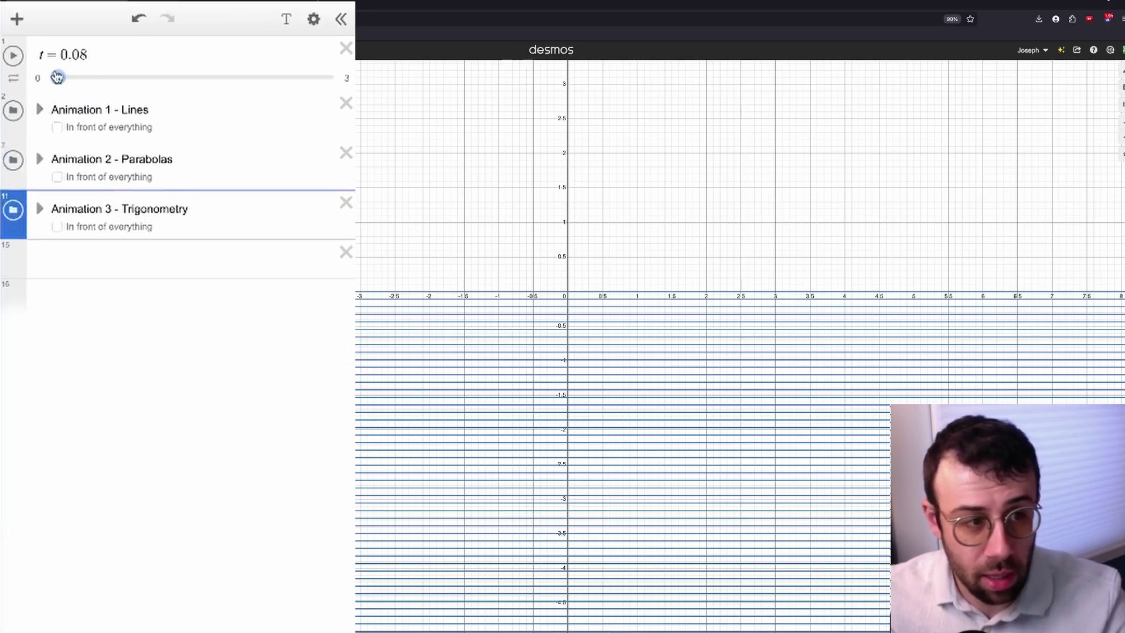
# Play the t animation to check how the restricted graphs run in sequence, and stop it
pyautogui.click(13, 56)
pyautogui.click(13, 57)
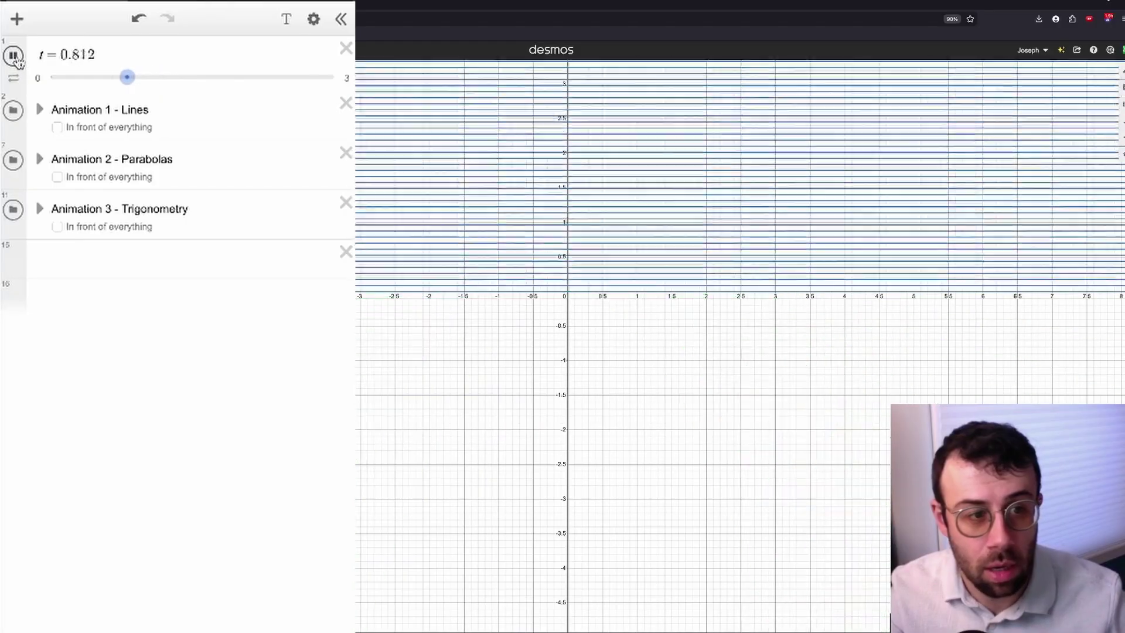
pyautogui.click(13, 57)
# Set the t slider's step to .01, keeping its range from 0 to 3, and run and stop the animation
pyautogui.click(13, 81)
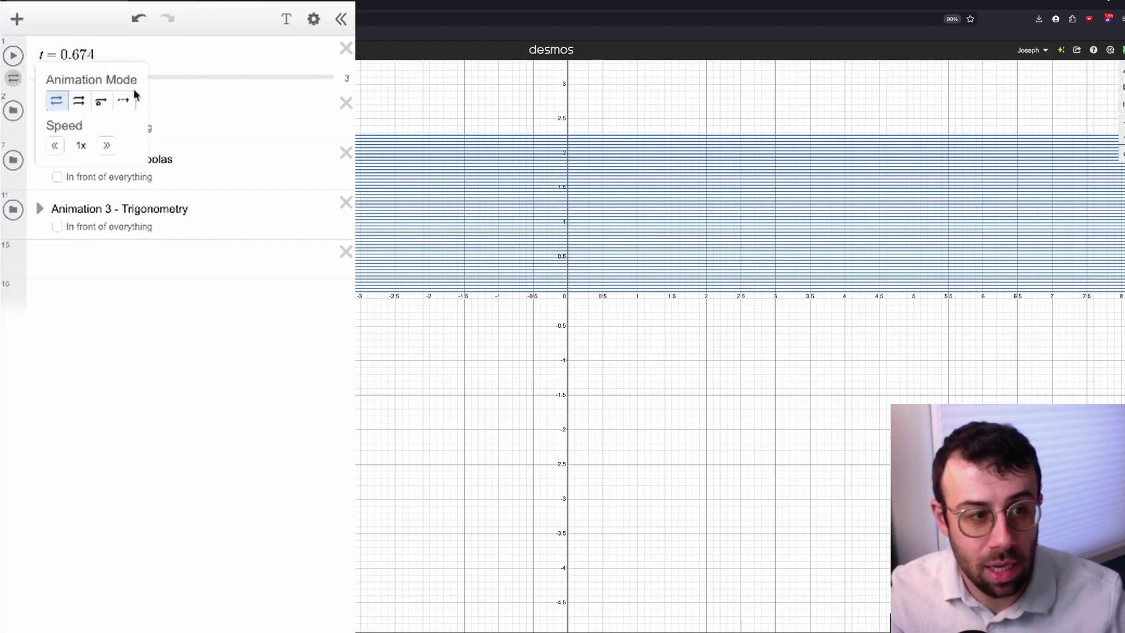
pyautogui.click(134, 59)
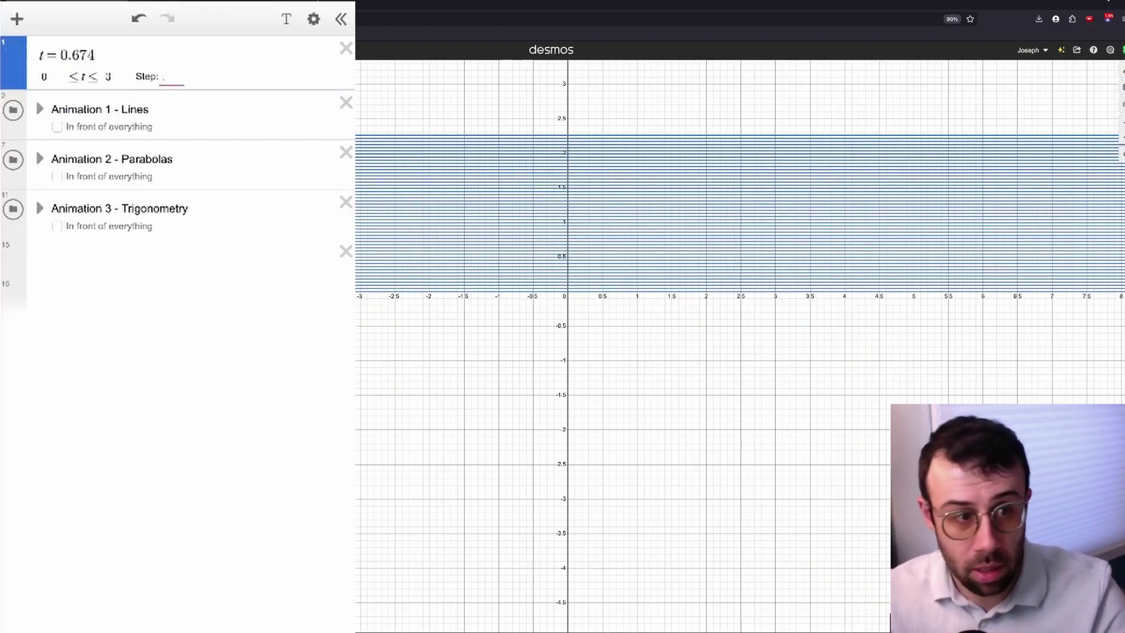
pyautogui.write('1')
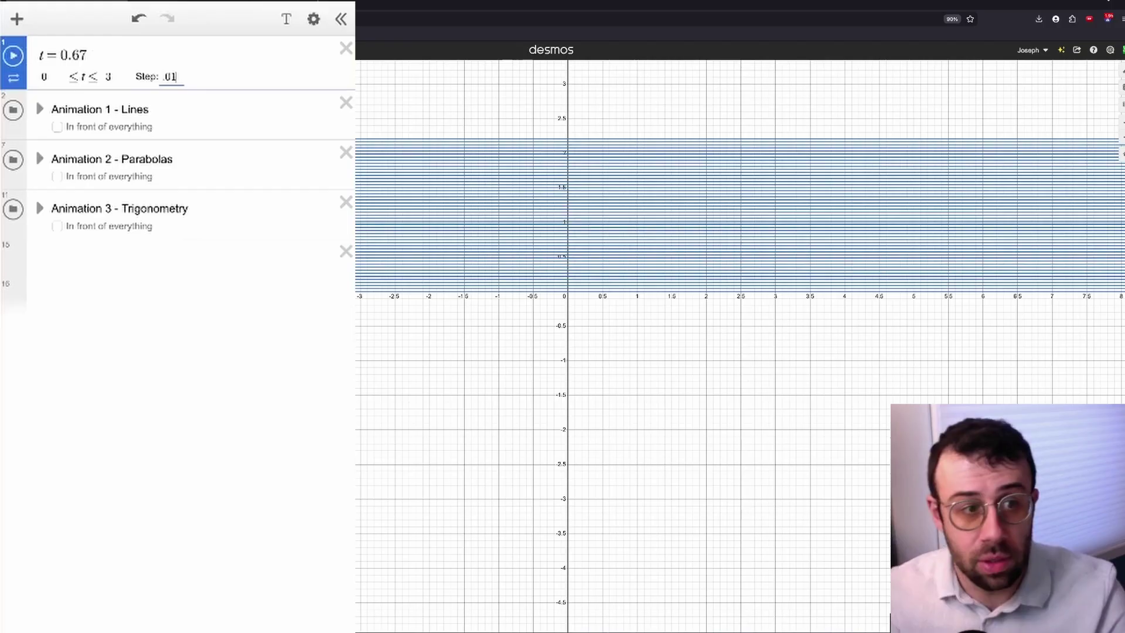
pyautogui.click(14, 58)
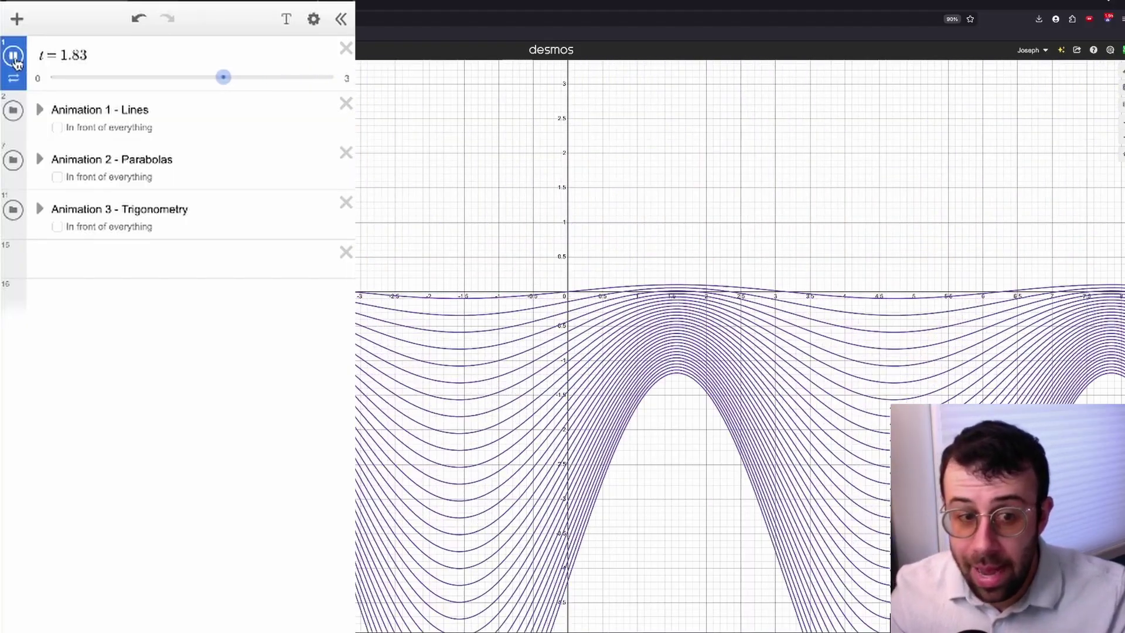
pyautogui.click(14, 56)
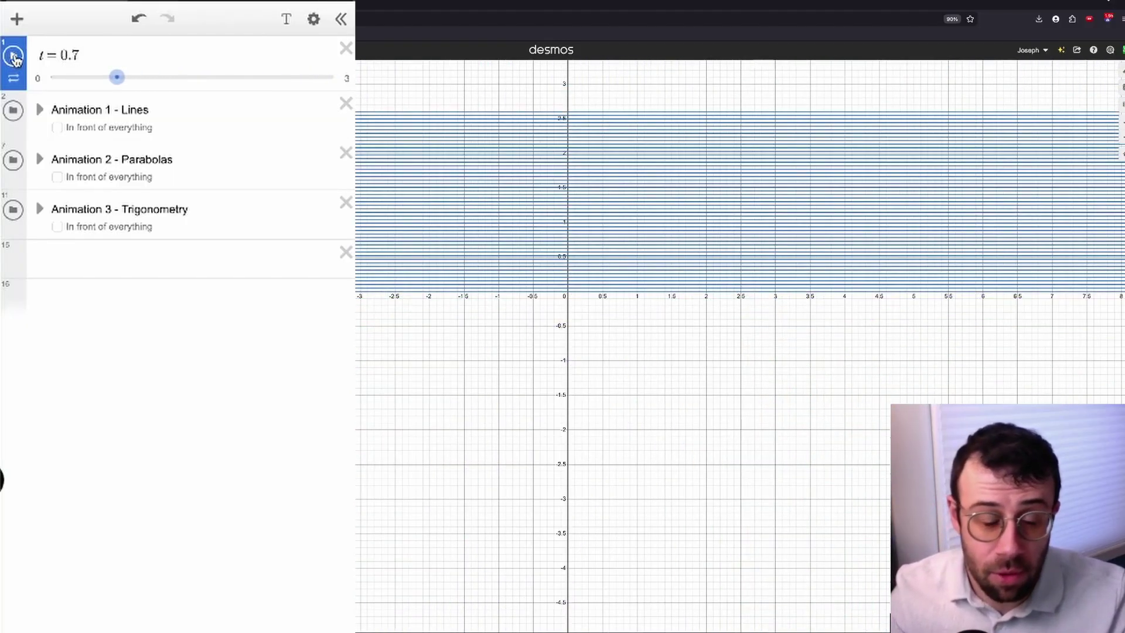